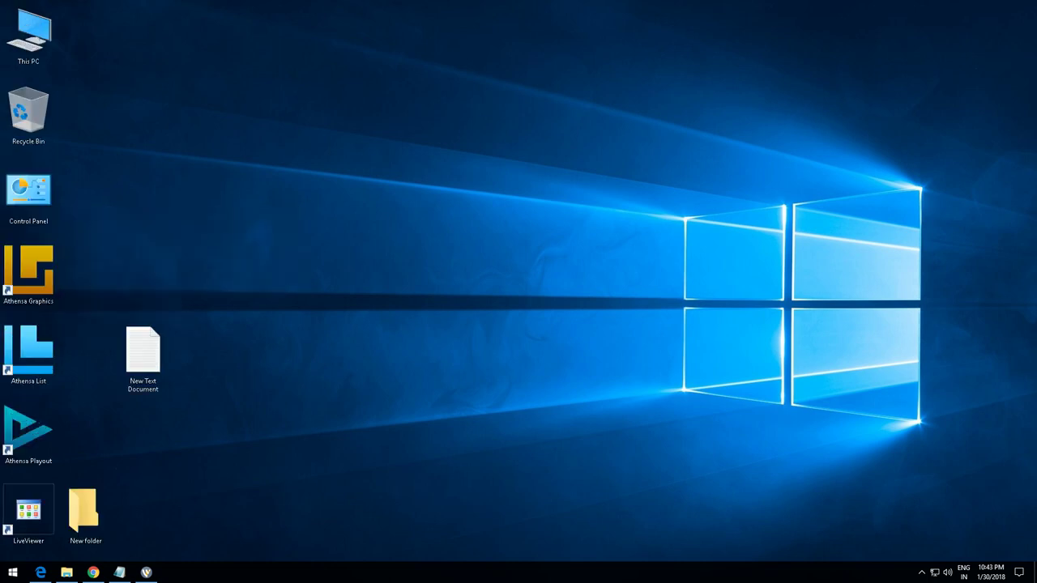
Move the New Text Document icon on the desktop directly above New folder
right_click(144, 226)
click(174, 259)
drag(143, 357, 86, 437)
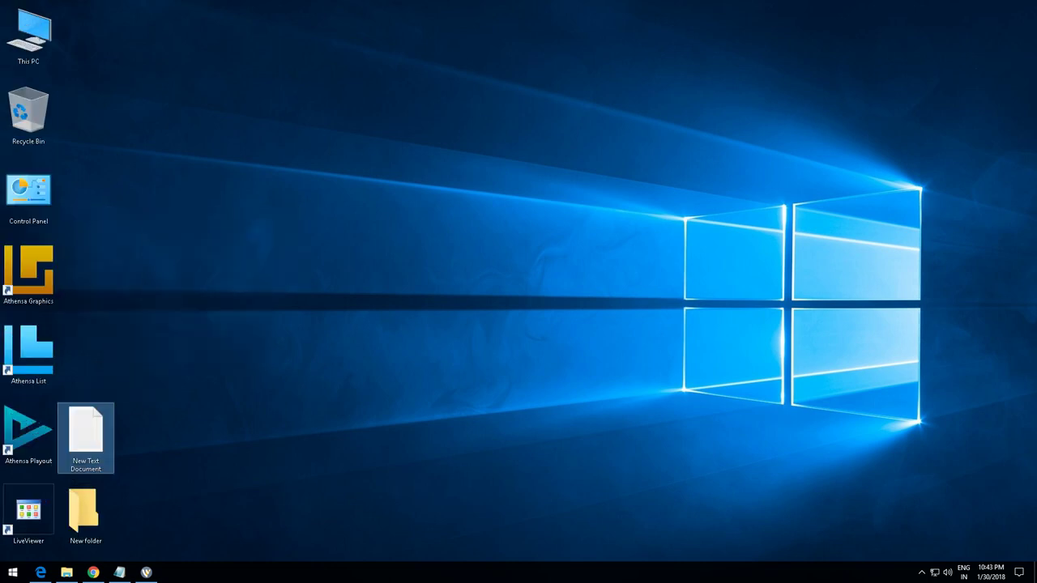
click(28, 274)
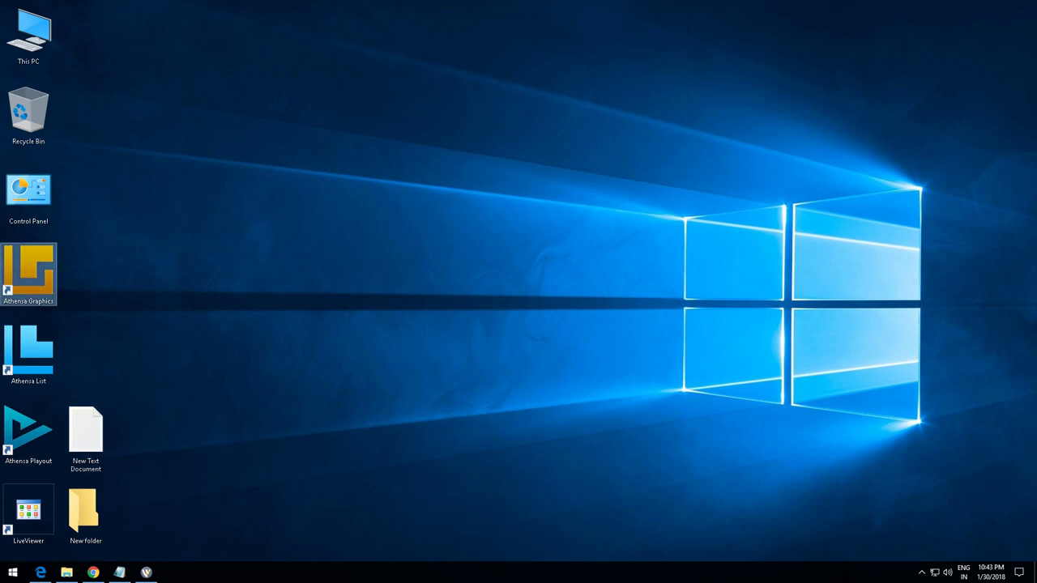
right_click(25, 298)
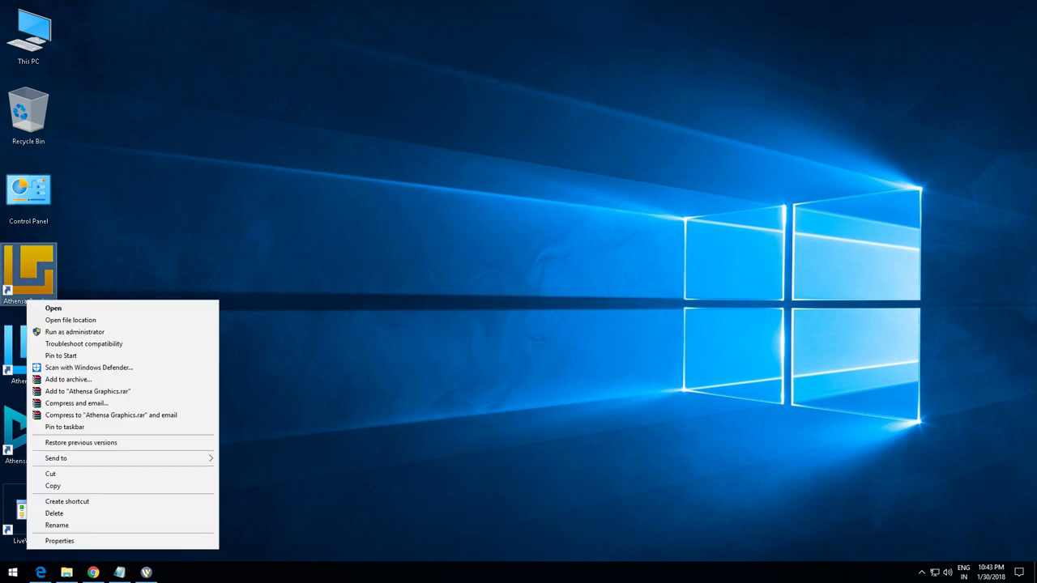
click(26, 280)
click(28, 353)
Launch Athensa Playout from its desktop shortcut with administrator rights
click(29, 433)
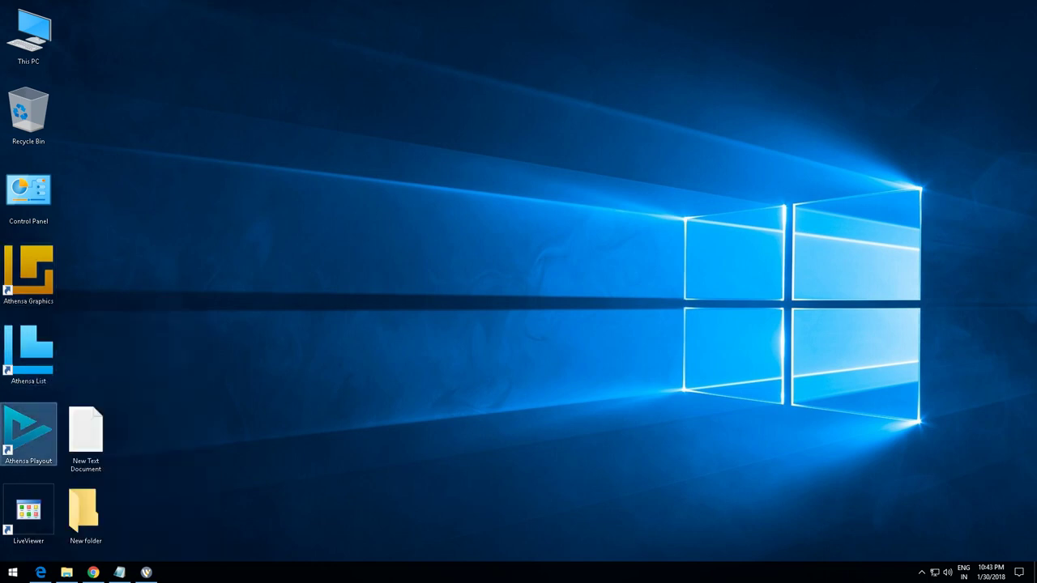
right_click(27, 454)
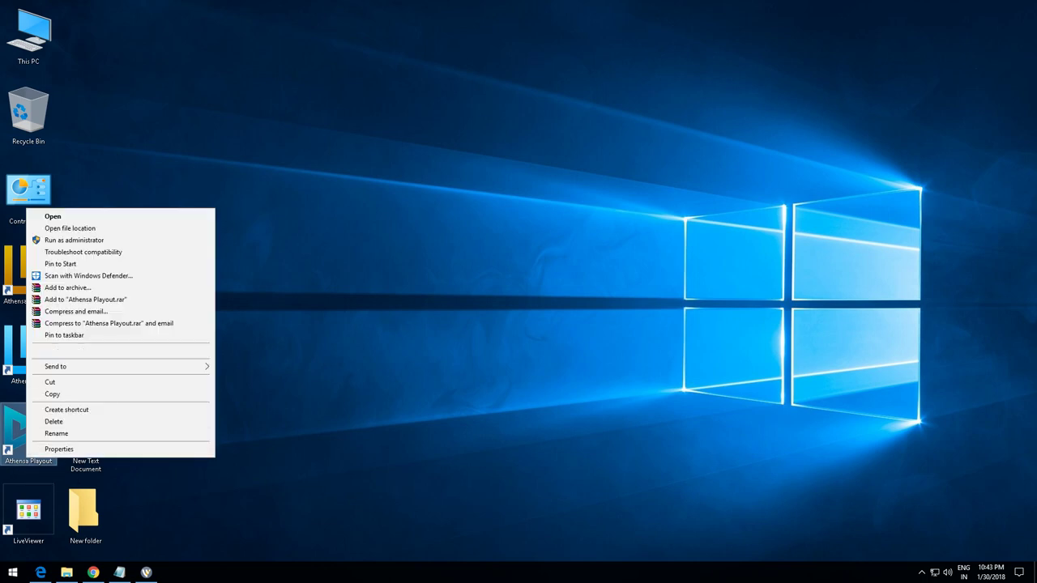
click(74, 240)
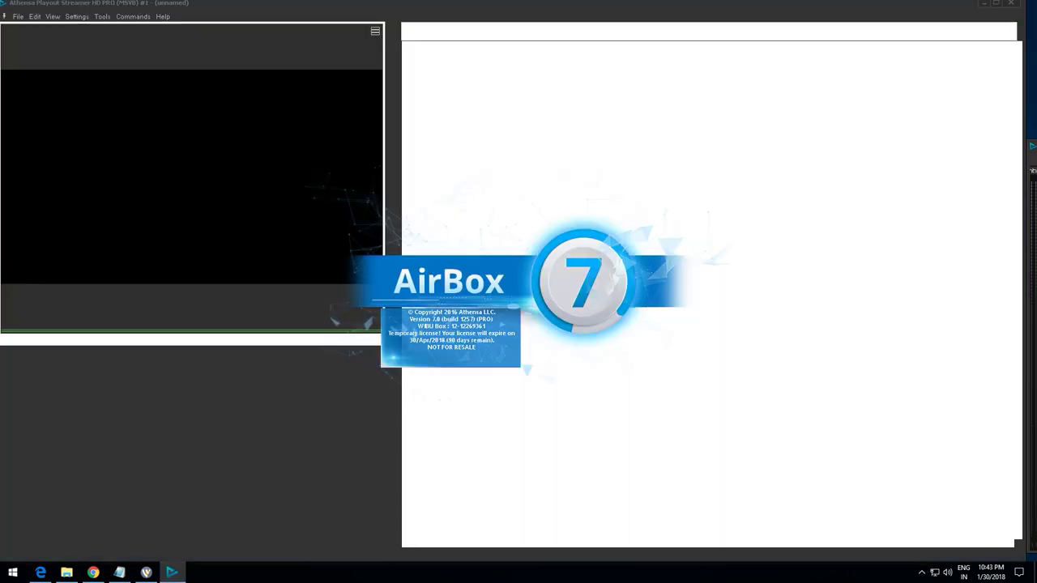
key(Return)
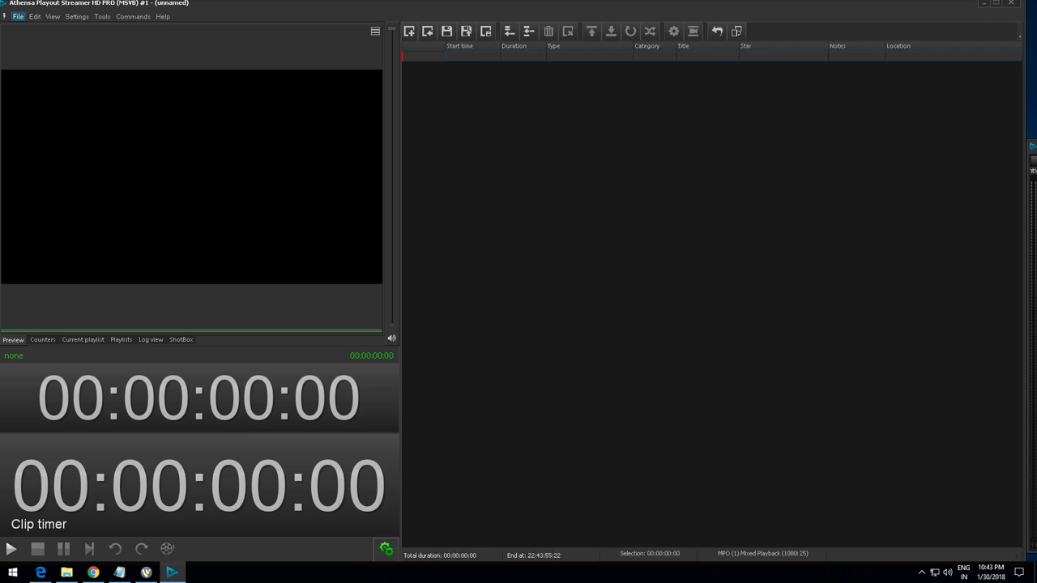
Review the playlist file commands from New PlayList through loading, saving, publishing and exporting to Exit
click(18, 16)
key(Down)
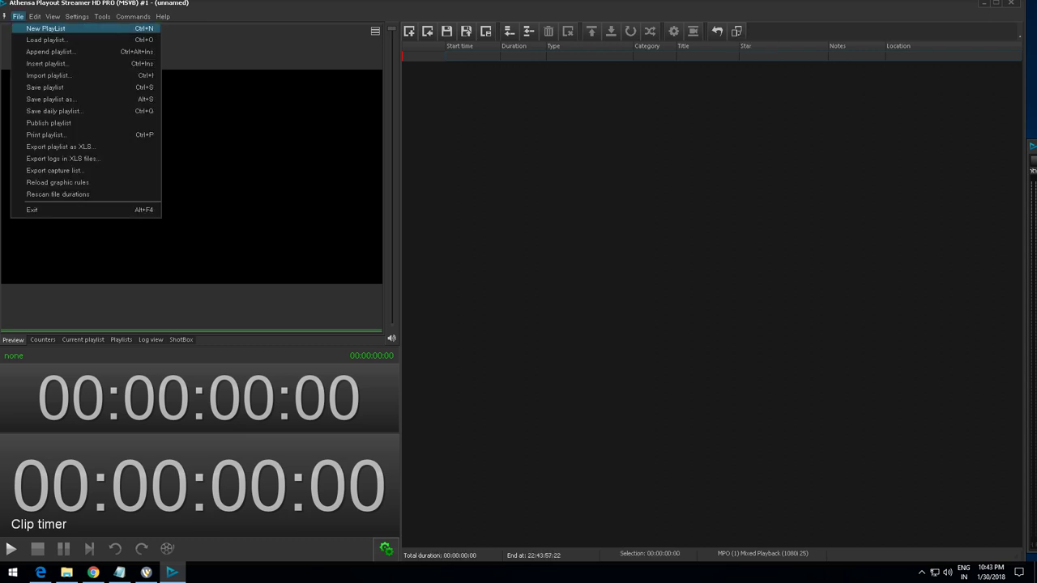
key(Down)
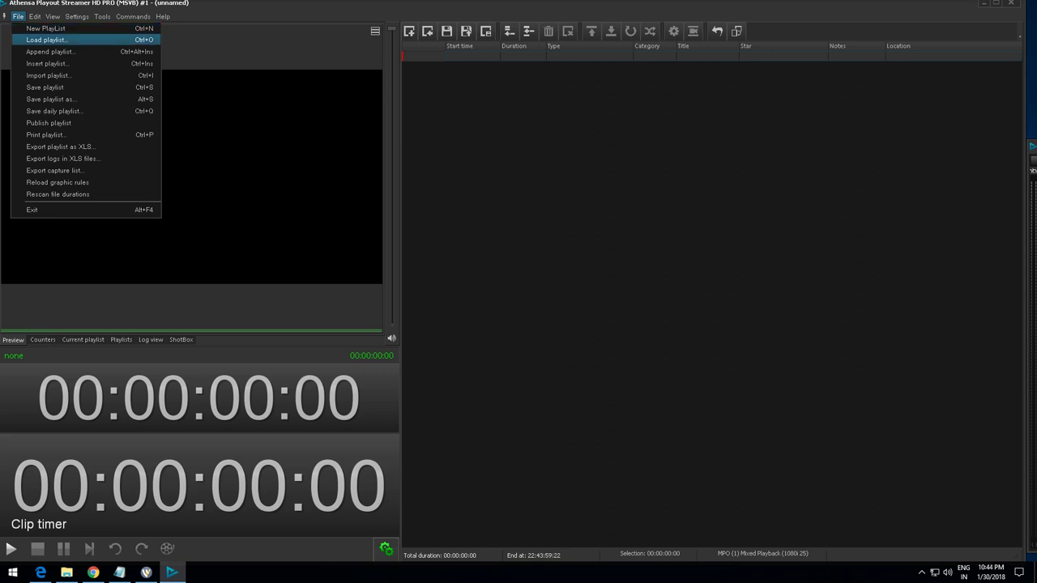
key(Down)
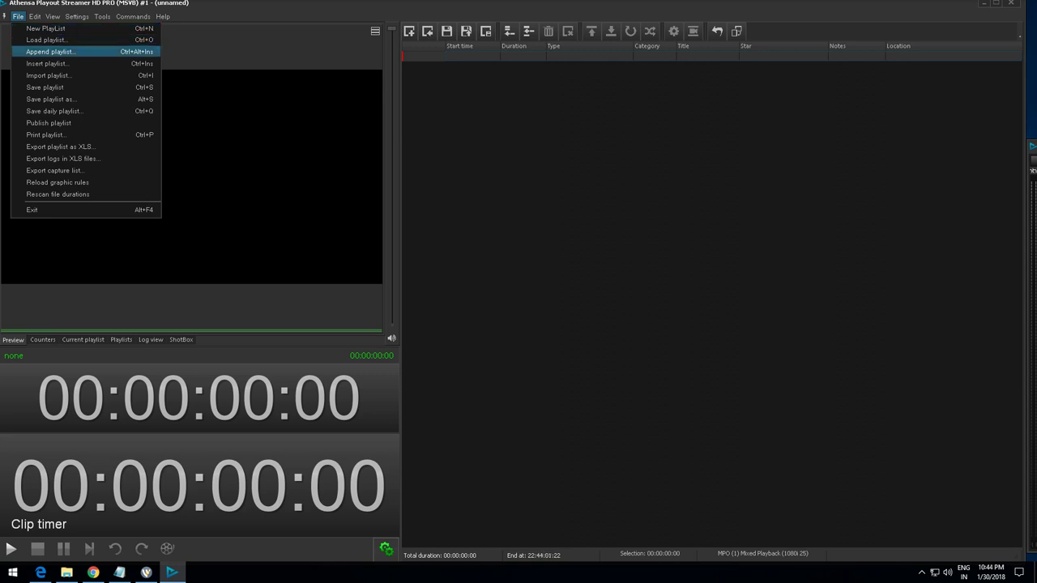
key(Down)
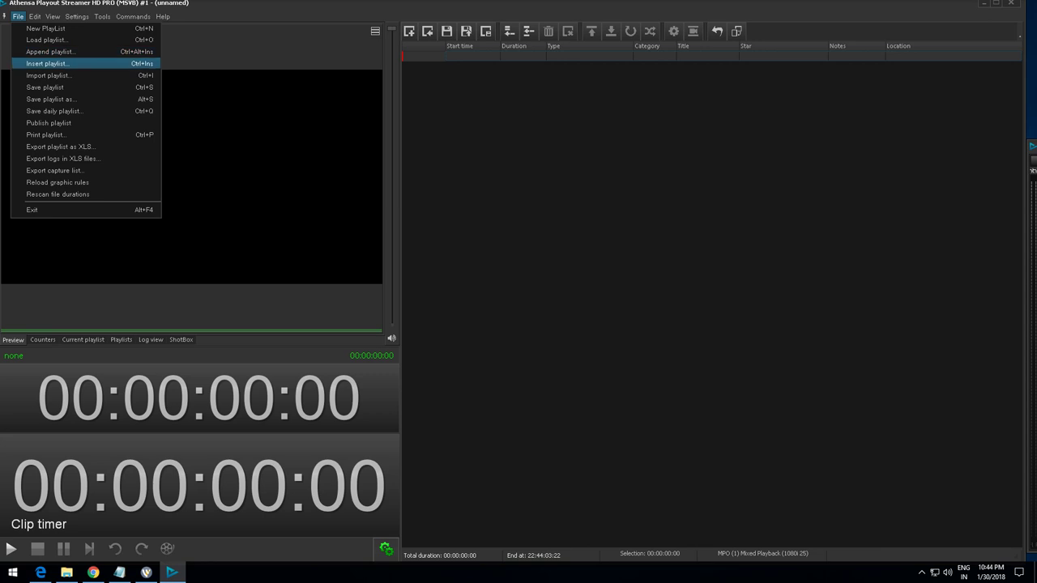
key(Down)
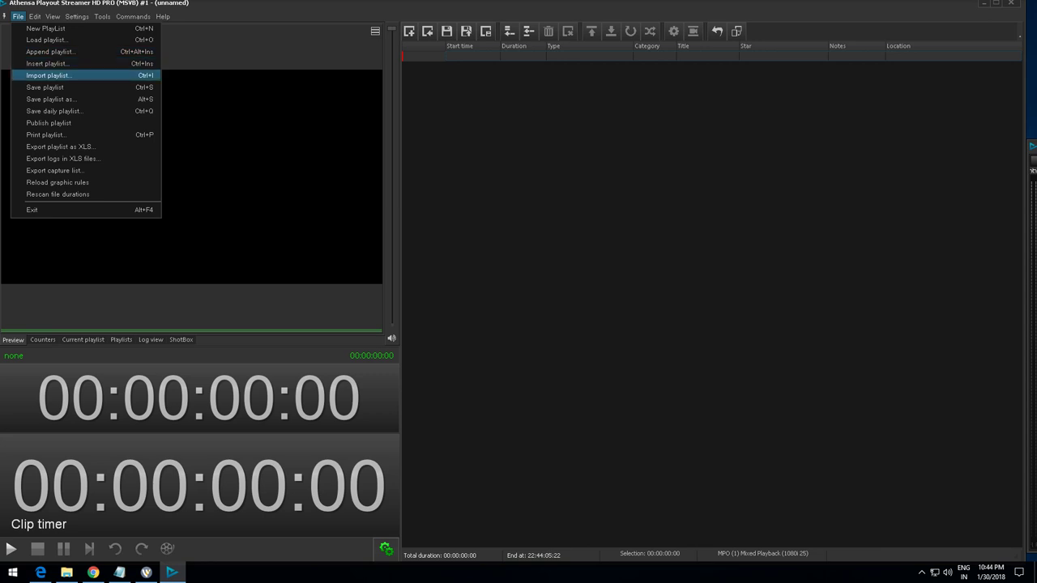
key(Down)
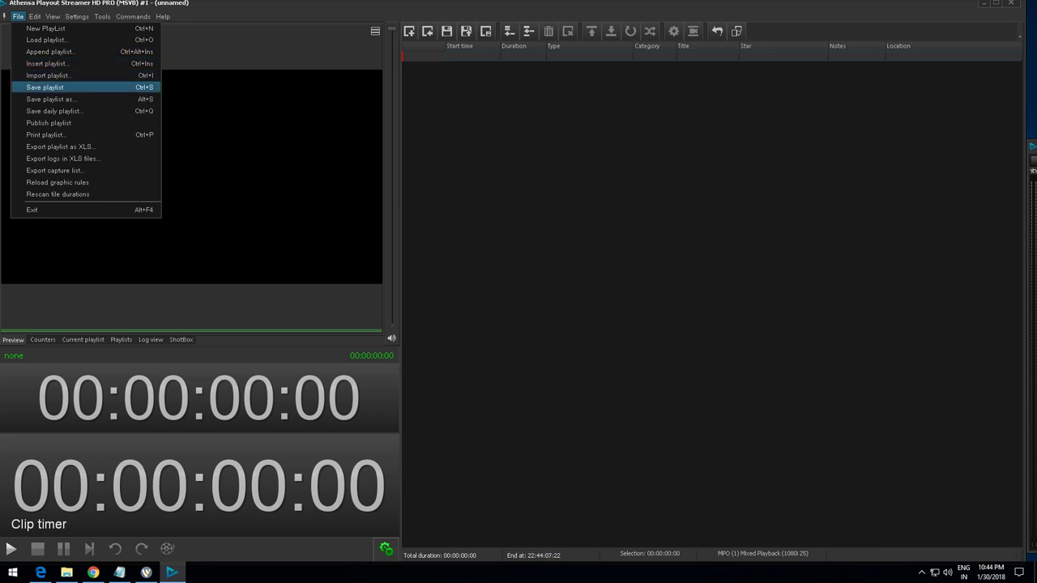
key(Down)
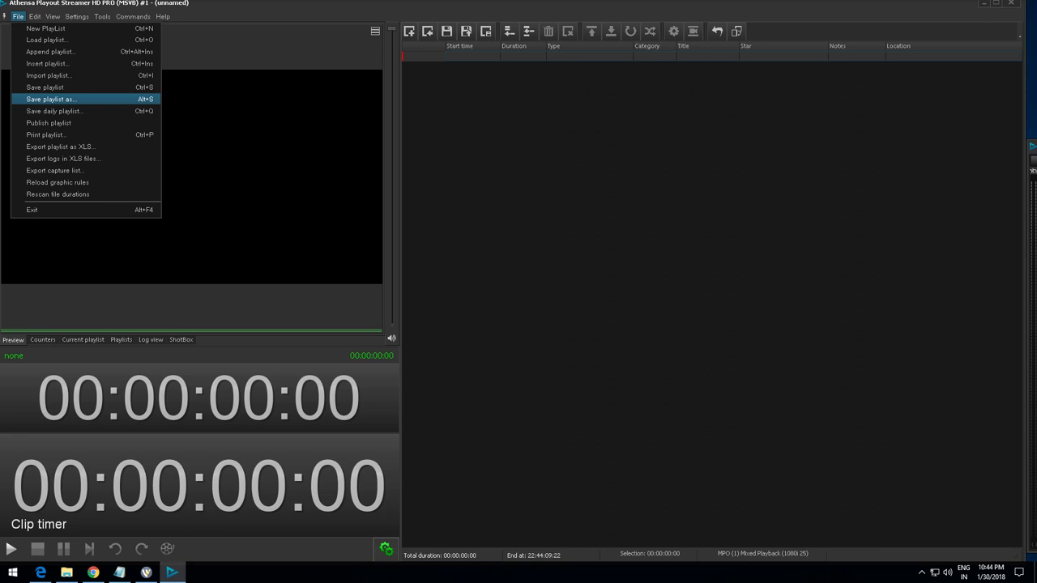
key(Down)
key(Down)
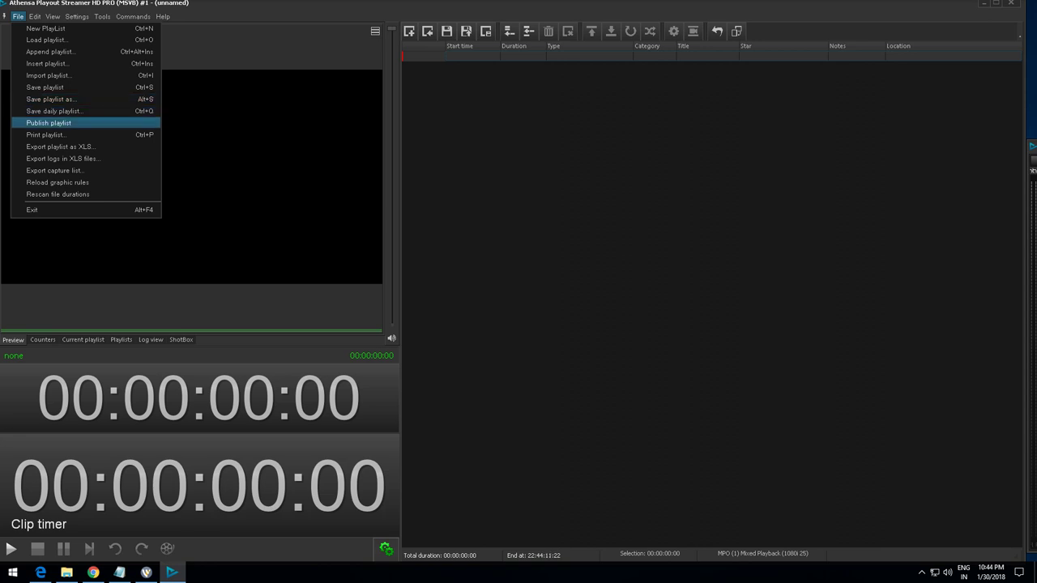
key(Down)
key(Down)
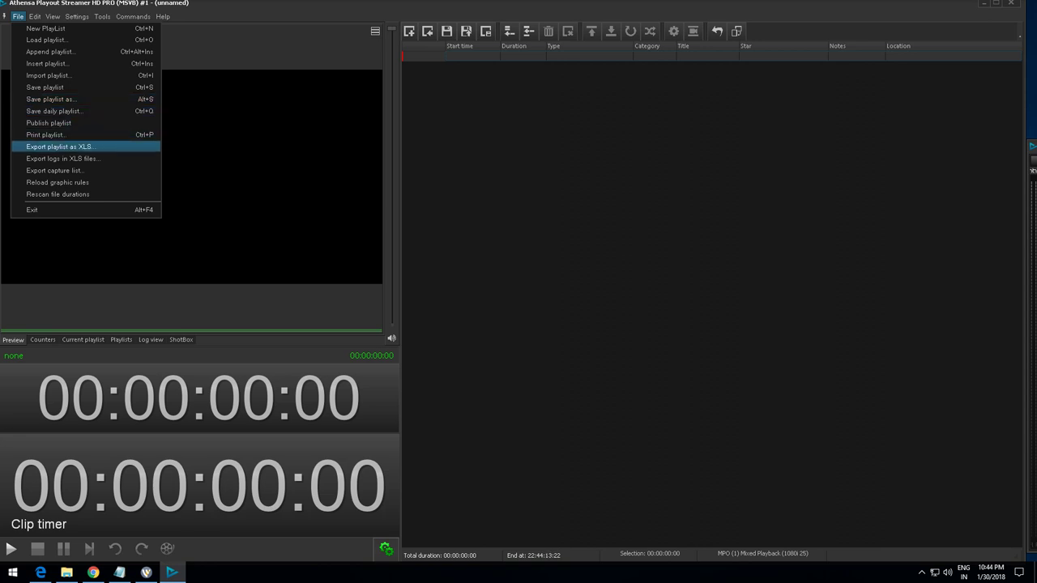
key(Down)
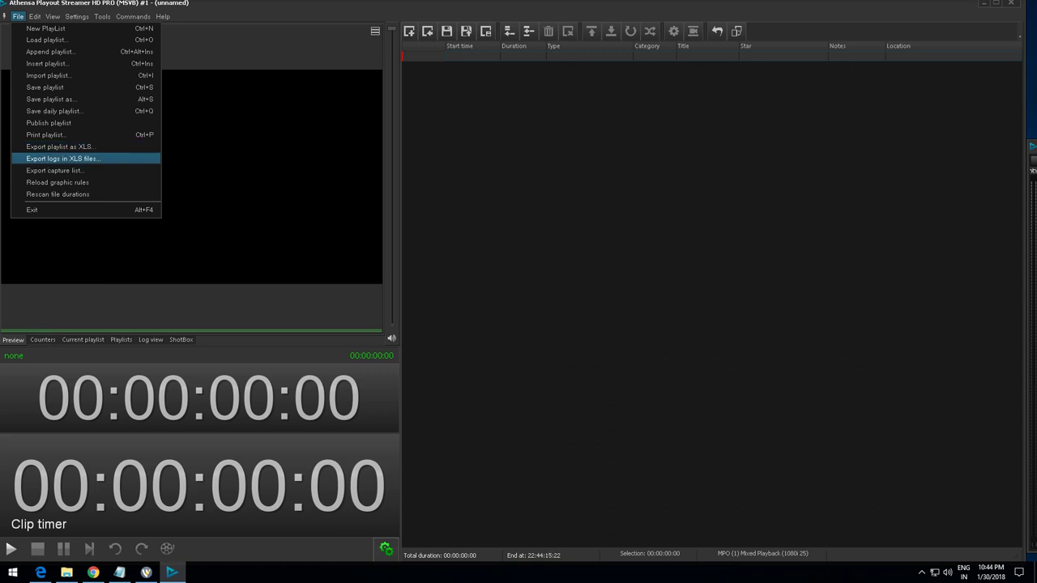
key(Down)
key(Down)
key(Up)
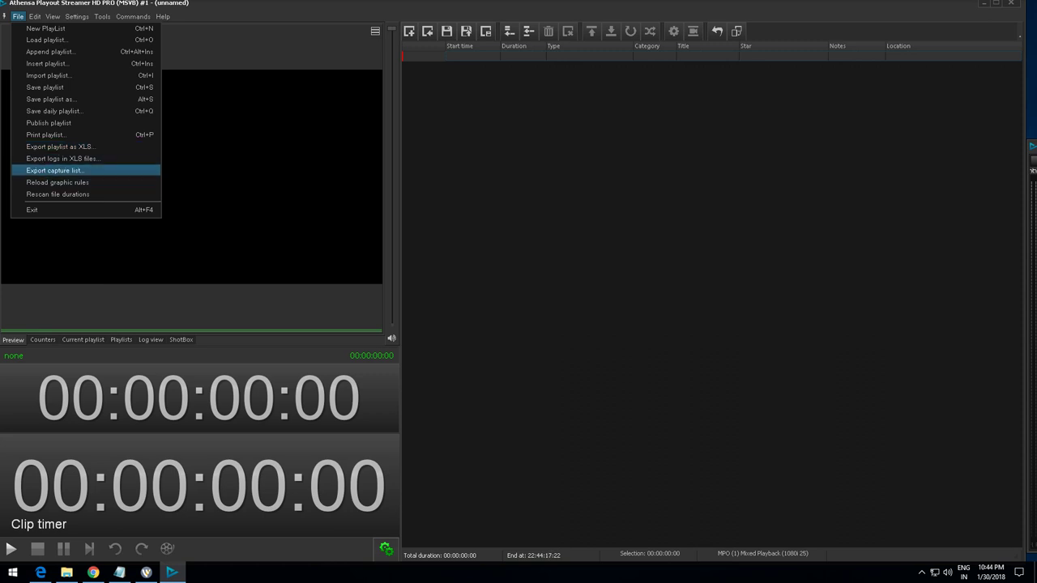
key(Down)
key(Down)
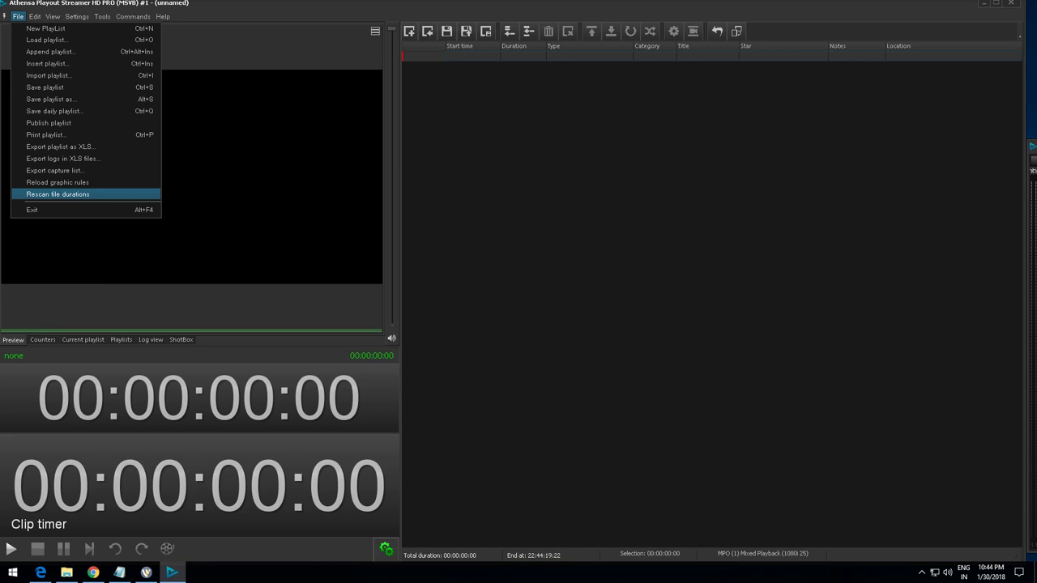
key(Down)
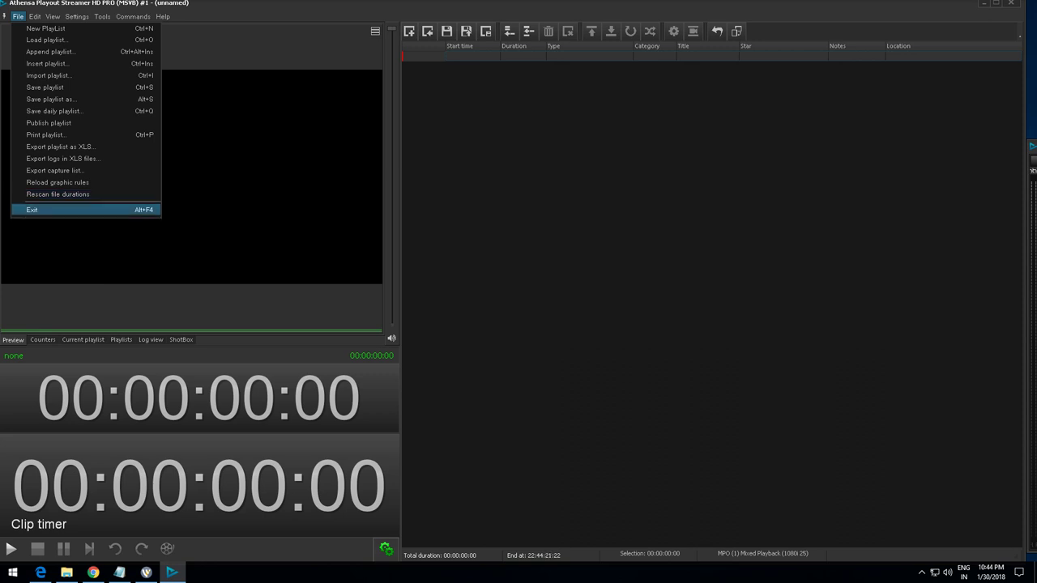
key(Up)
key(Up)
key(Up)
key(Up)
key(Up)
key(Up)
key(Up)
key(Up)
key(Up)
key(Up)
key(Up)
key(Up)
key(Up)
key(Up)
key(Up)
Review the playlist editing commands from Undo to Find/Replace, including the Insert options and Playlist loop
key(Right)
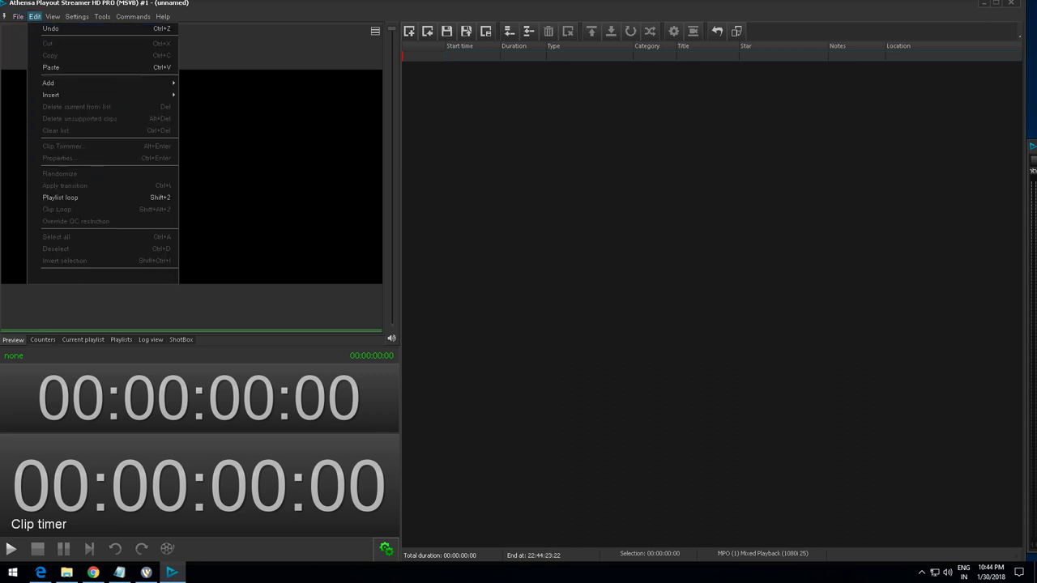
key(Down)
key(Down)
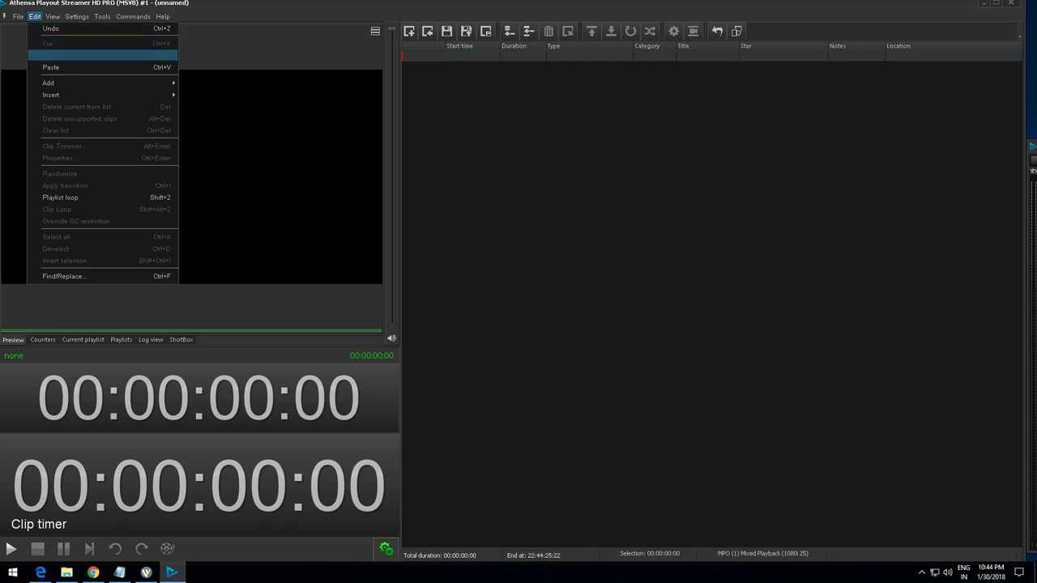
key(Up)
key(Down)
key(Down)
key(Down)
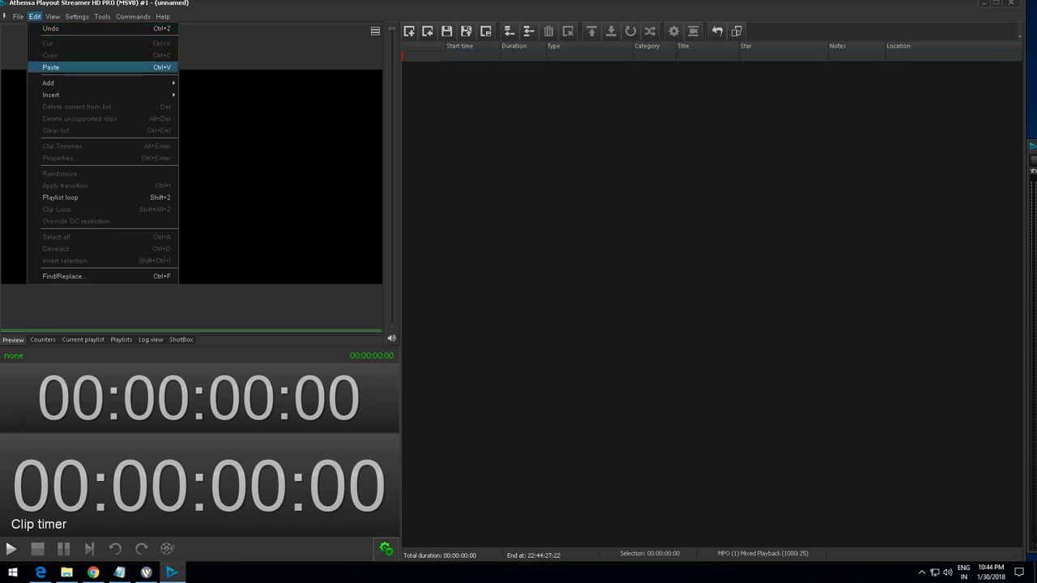
key(Right)
key(Down)
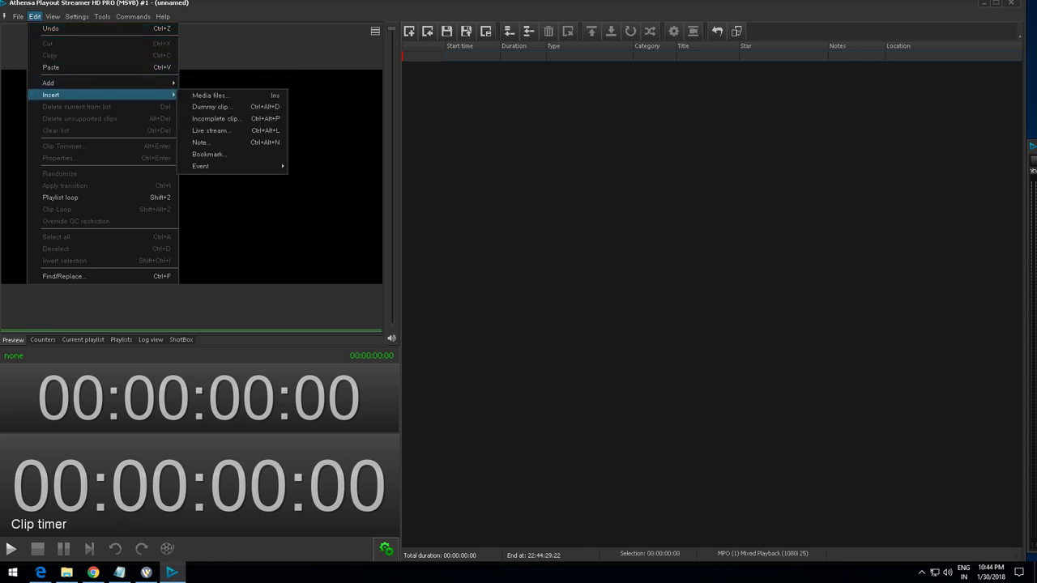
key(Down)
key(Down)
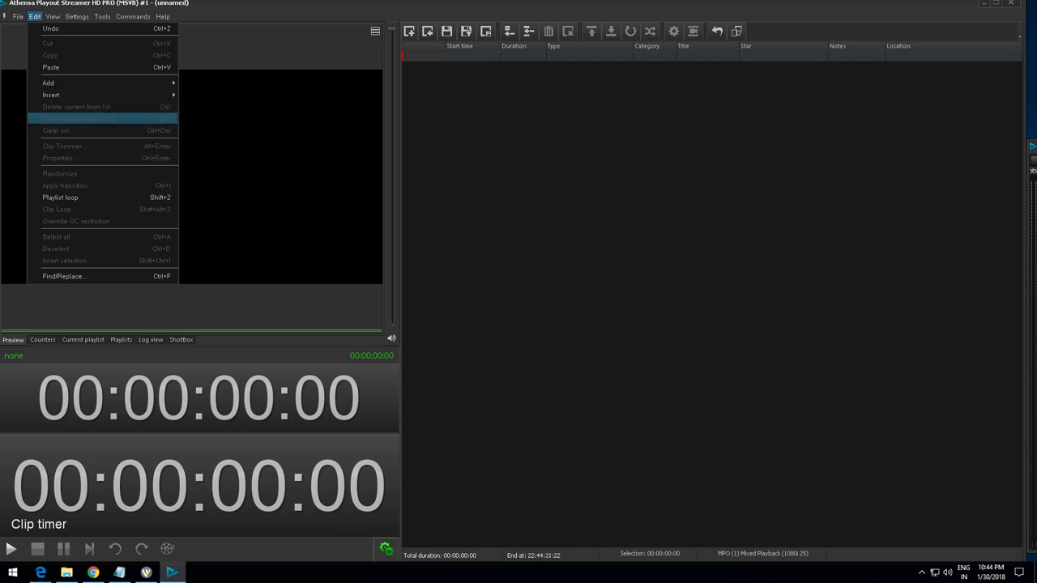
key(Down)
key(Down)
key(Down)
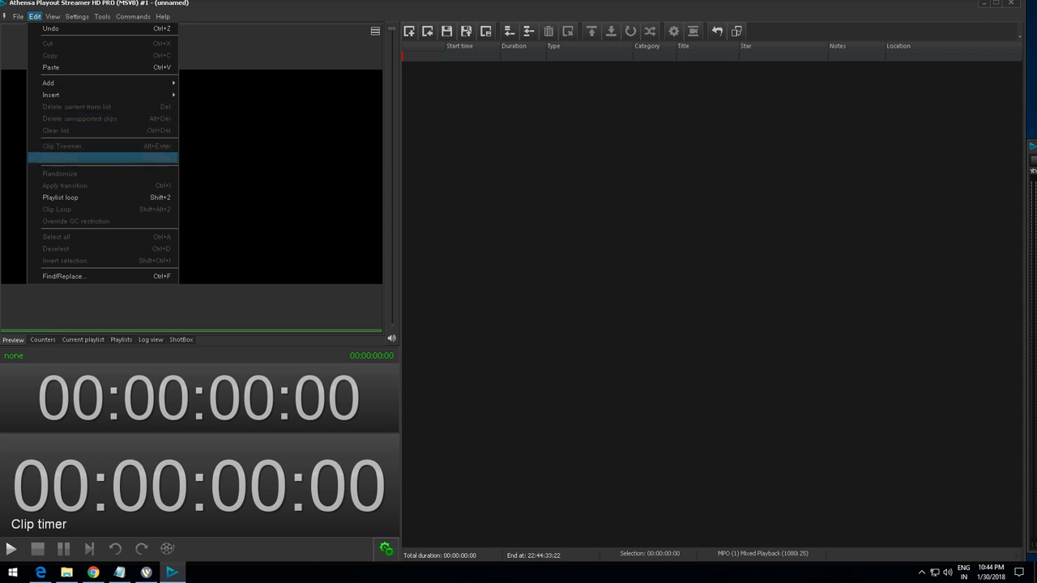
key(Down)
key(Down)
key(Down)
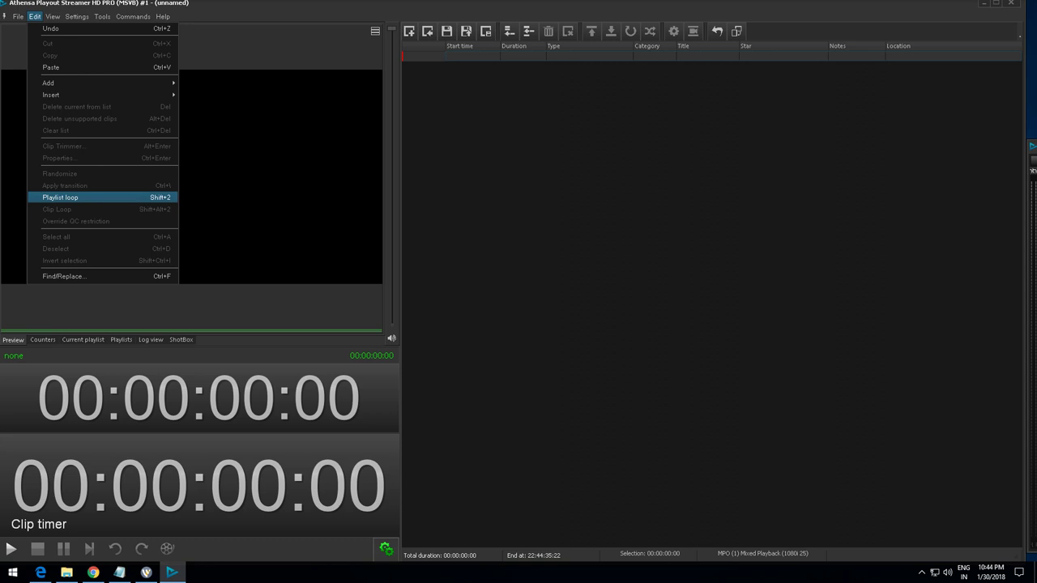
key(Down)
key(Down)
key(Down)
key(Down)
key(Down)
key(Down)
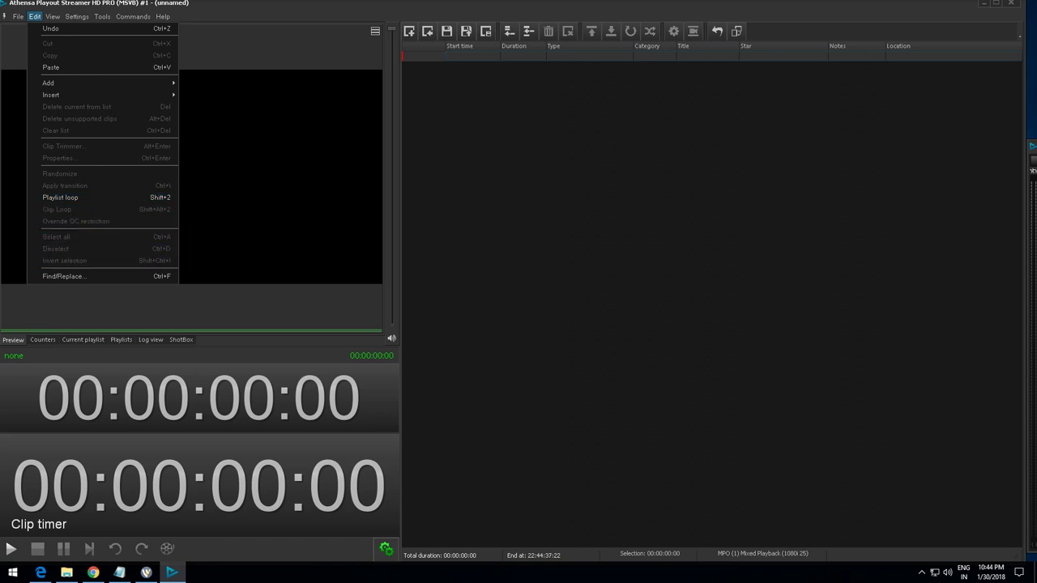
Display the System Timer clock at a larger window size and close it
mouse_move(53, 16)
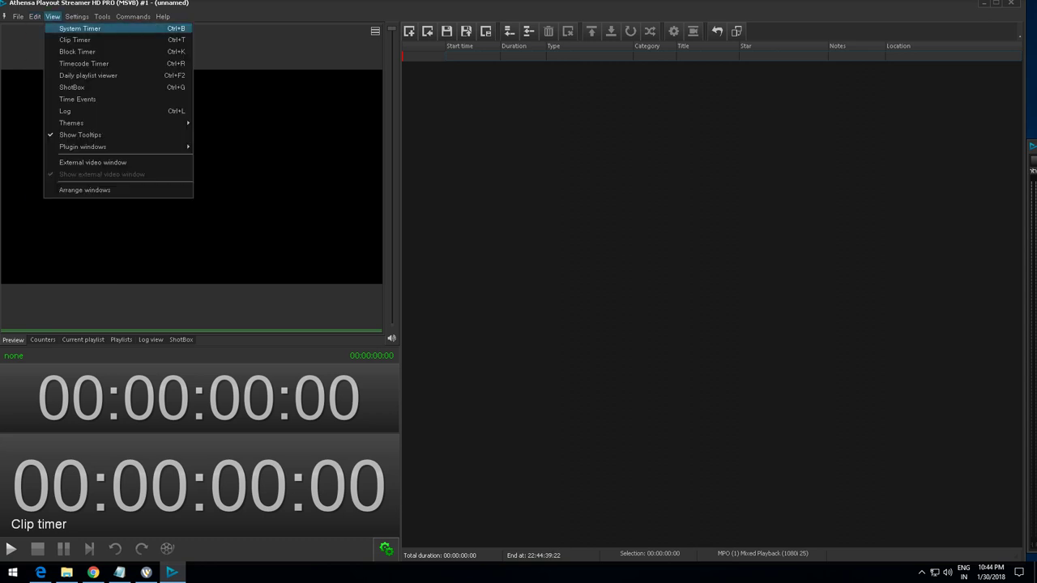
key(Return)
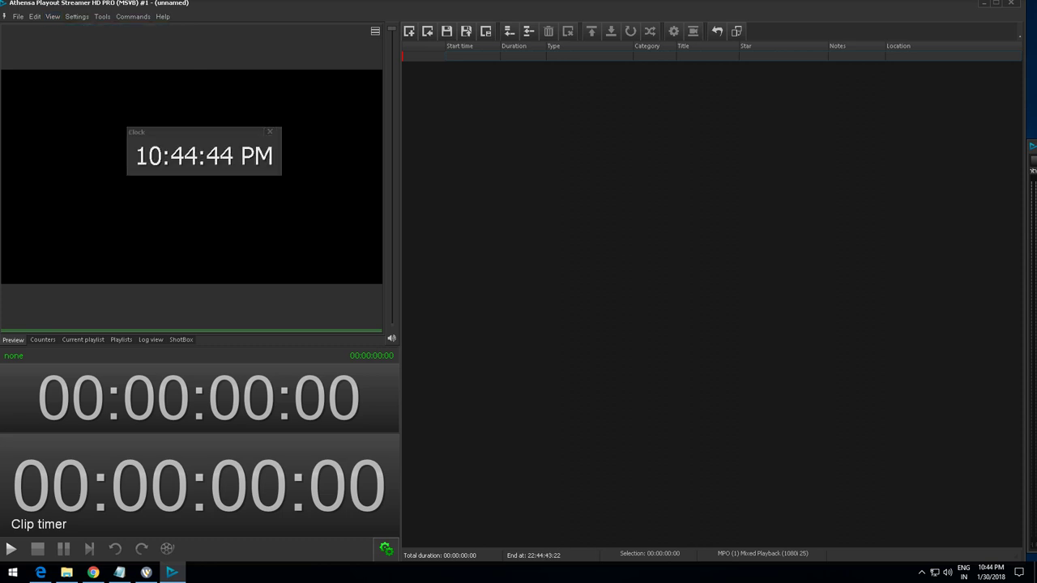
drag(281, 175, 340, 206)
drag(266, 127, 267, 88)
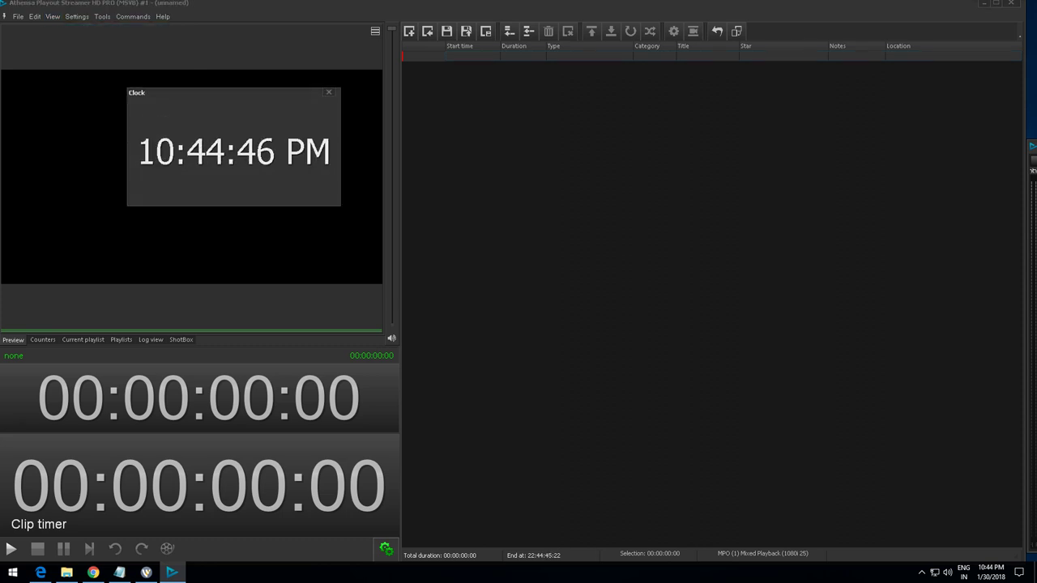
click(328, 92)
Display the Clip Timer at a larger window size and close it
click(53, 16)
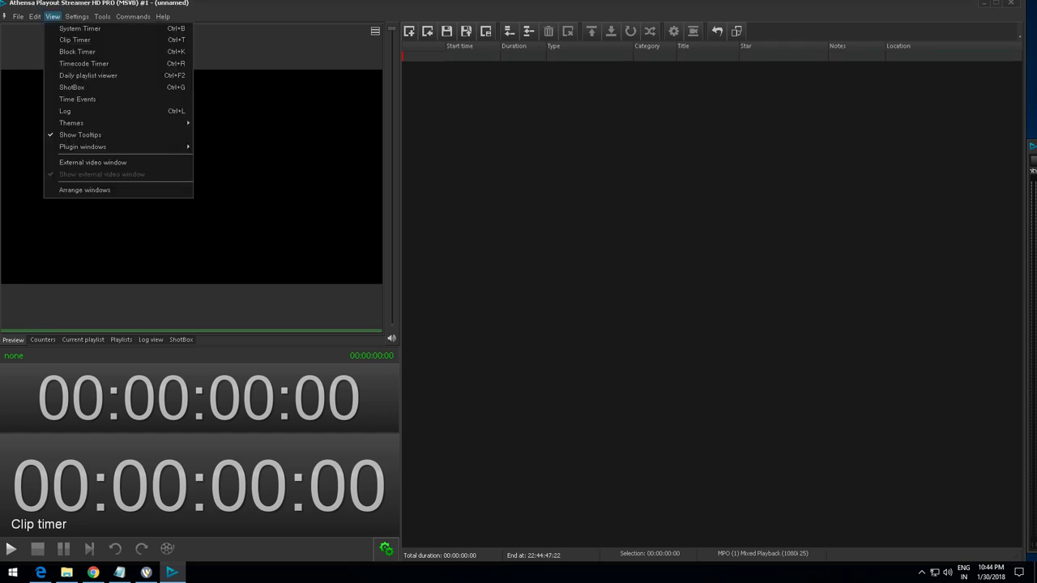
click(73, 38)
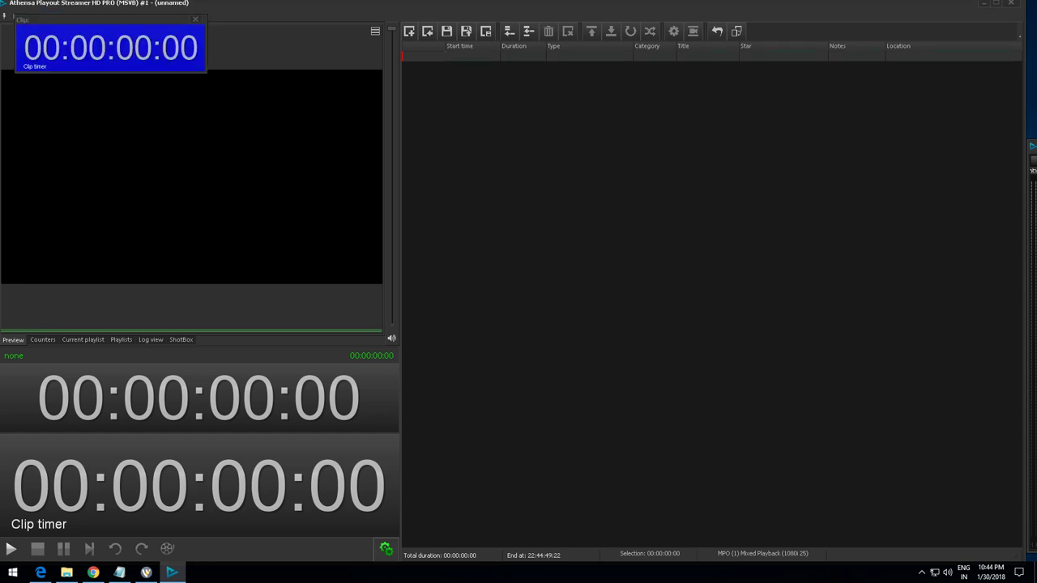
drag(207, 72, 296, 110)
click(285, 20)
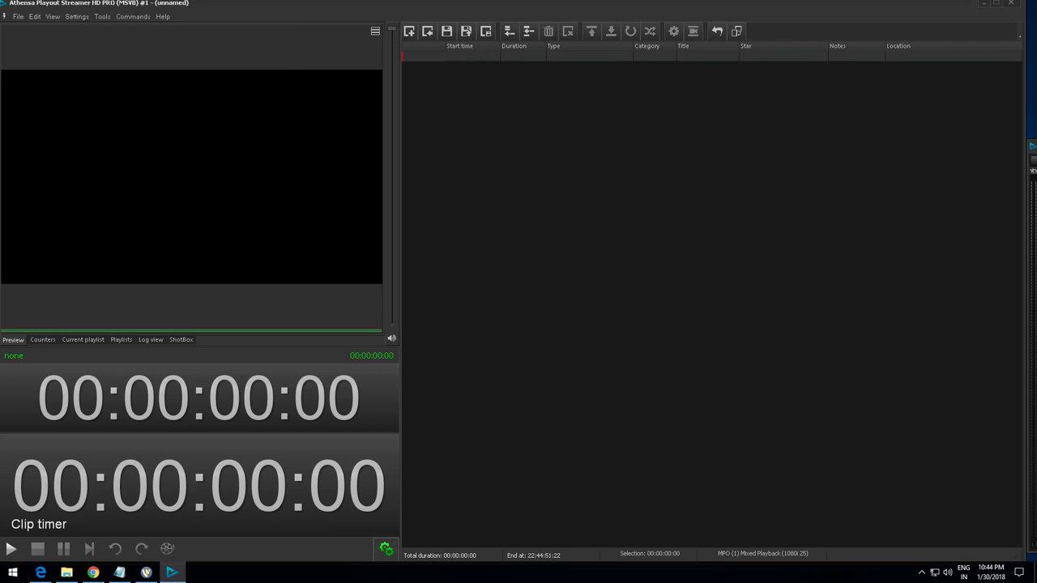
Display the Block Timer and then the Timecode Timer, closing each one after viewing it
click(53, 16)
click(73, 49)
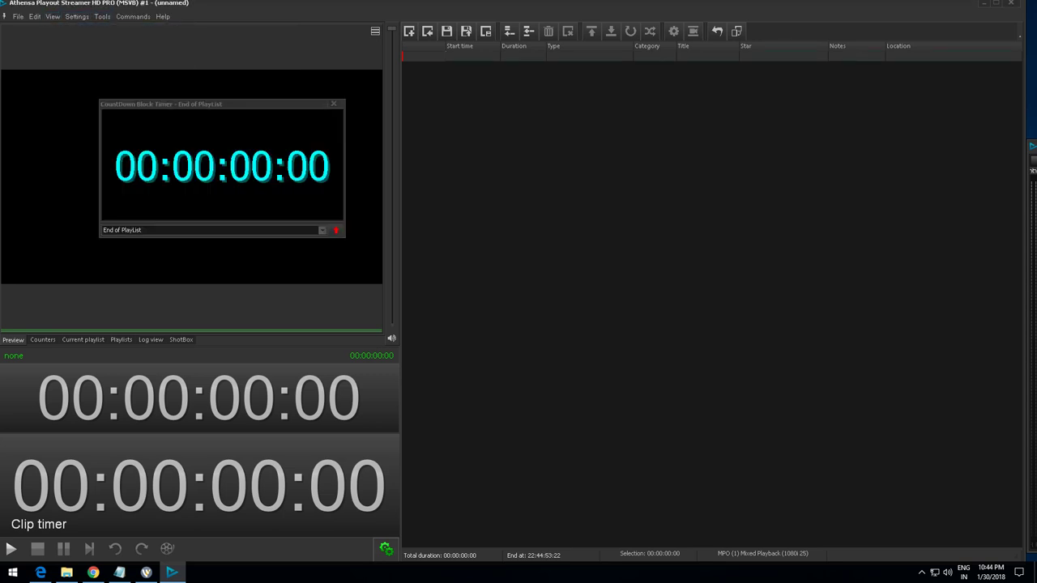
click(333, 103)
click(53, 16)
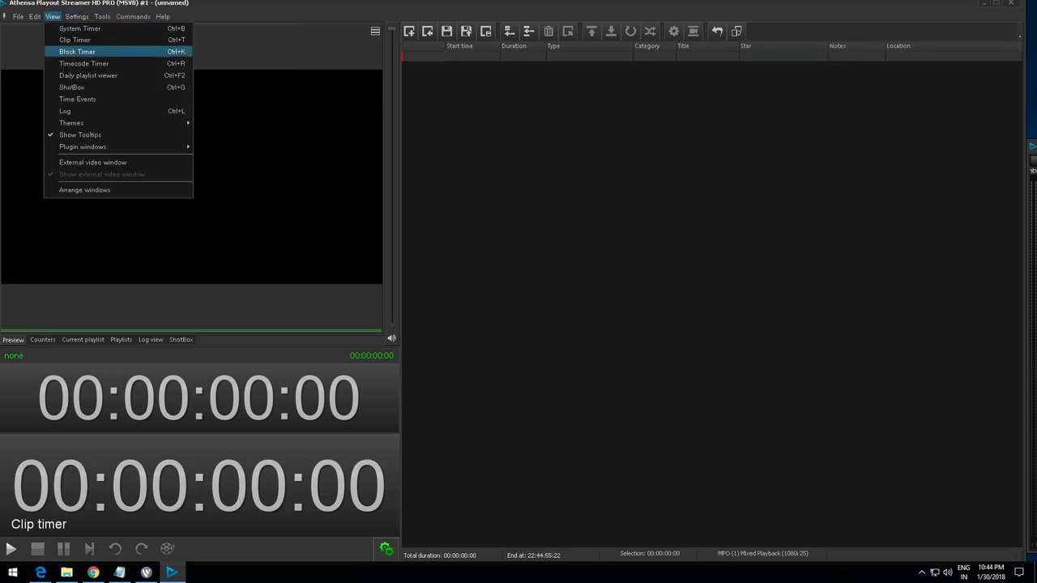
click(73, 58)
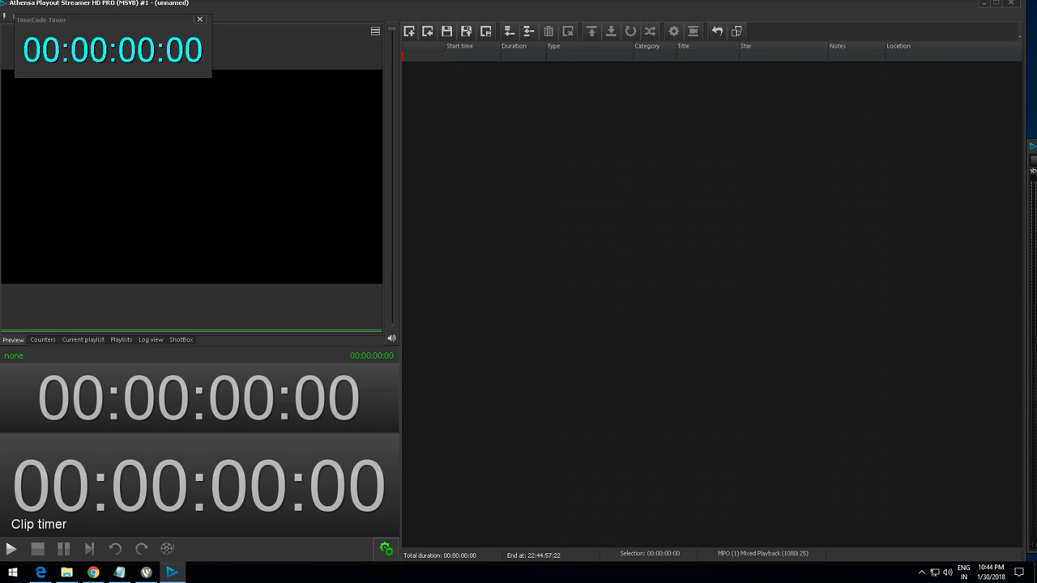
click(200, 19)
Display the Daily playlist viewer and the Time Events dialog in turn, closing each without changes
click(52, 16)
click(87, 74)
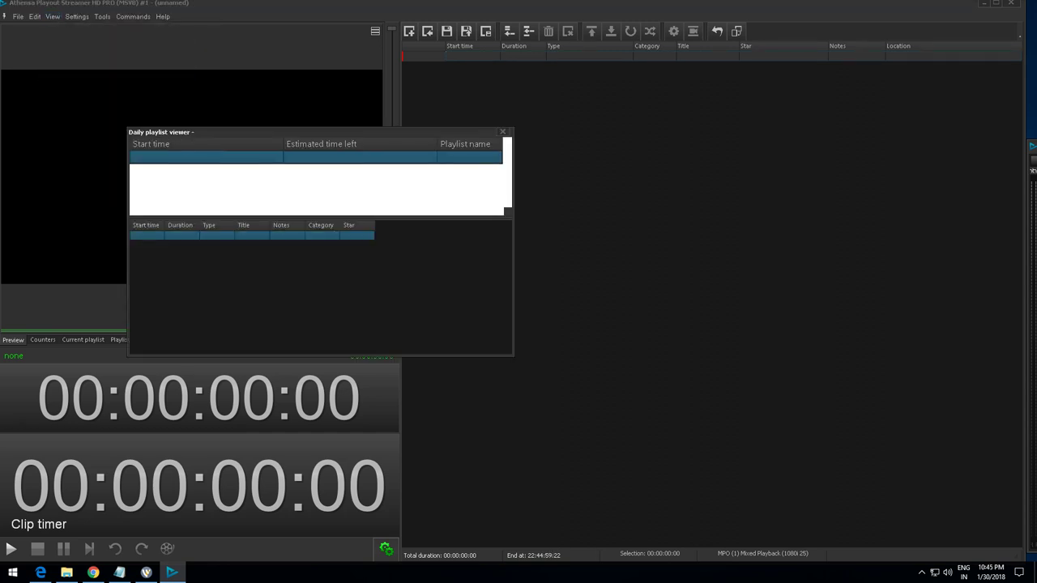
click(504, 131)
click(53, 16)
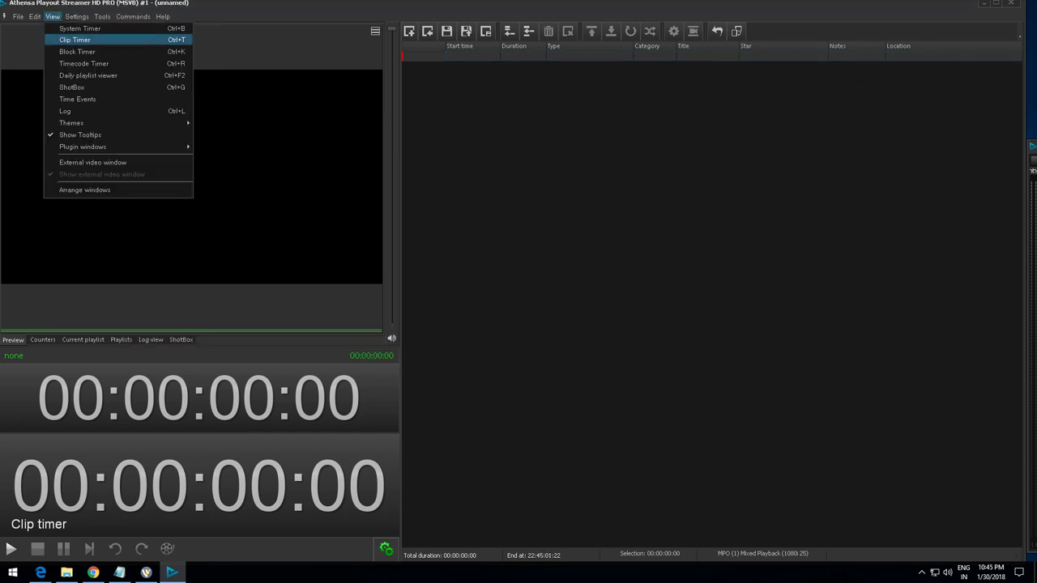
click(81, 98)
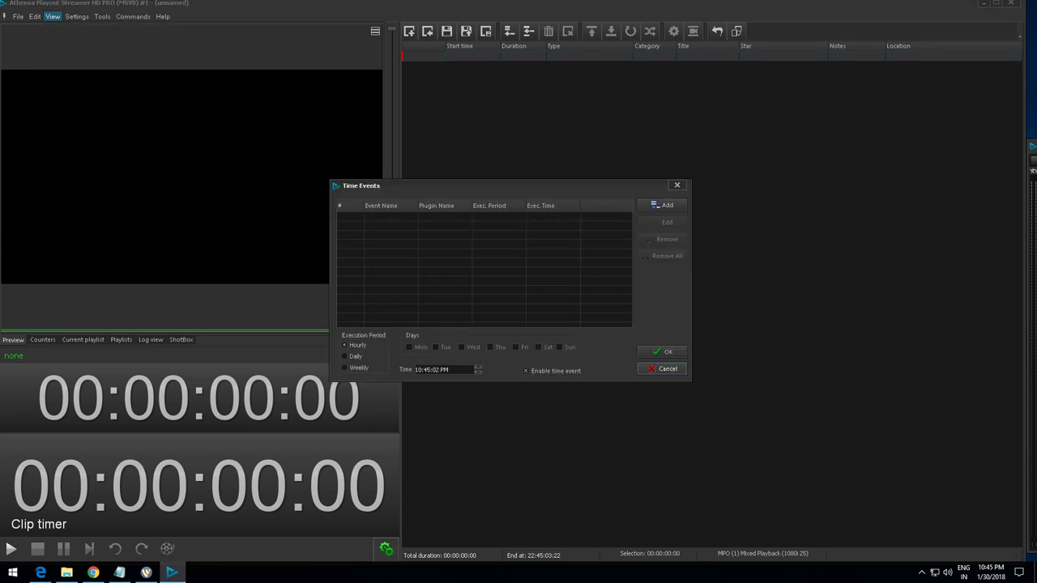
click(677, 185)
Turn on the Log display and review the available themes and plugin windows
click(52, 16)
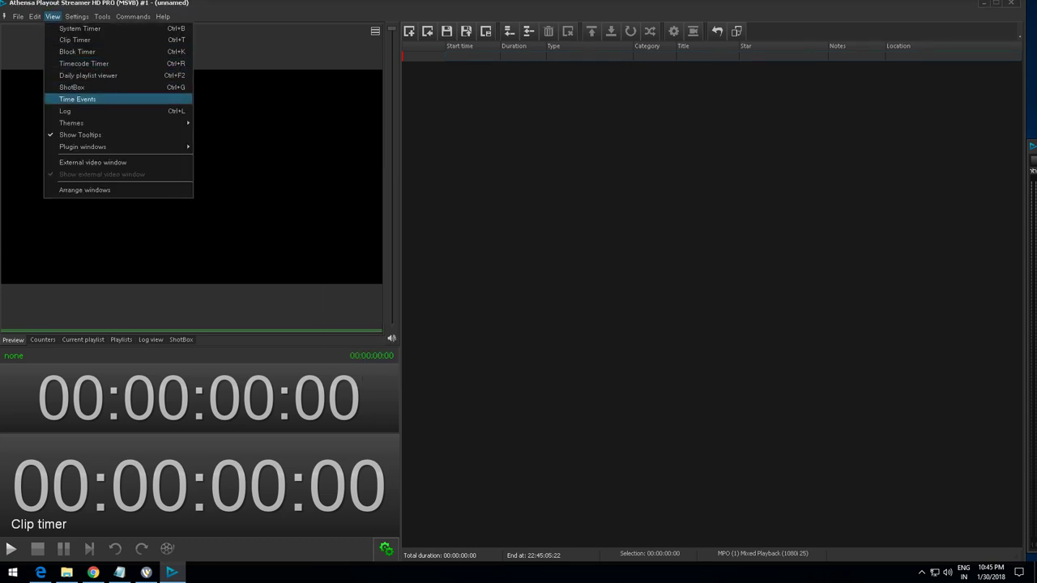
click(80, 111)
click(53, 16)
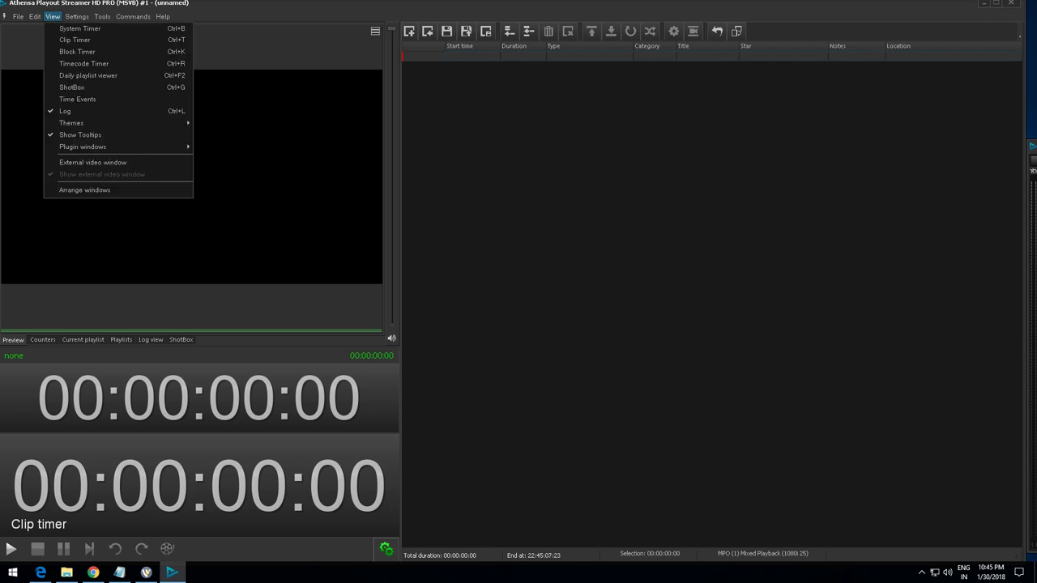
mouse_move(81, 122)
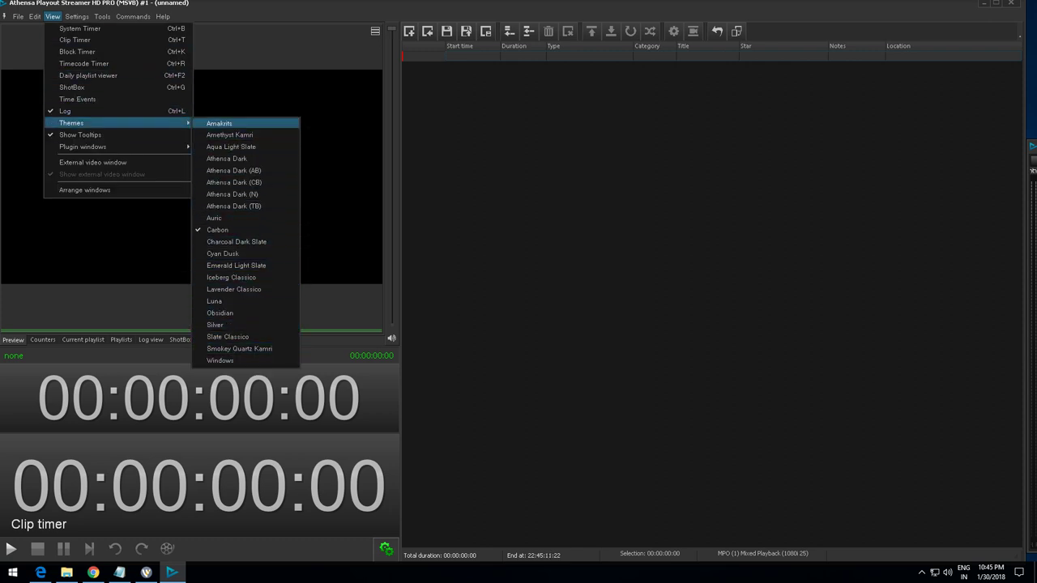
mouse_move(146, 146)
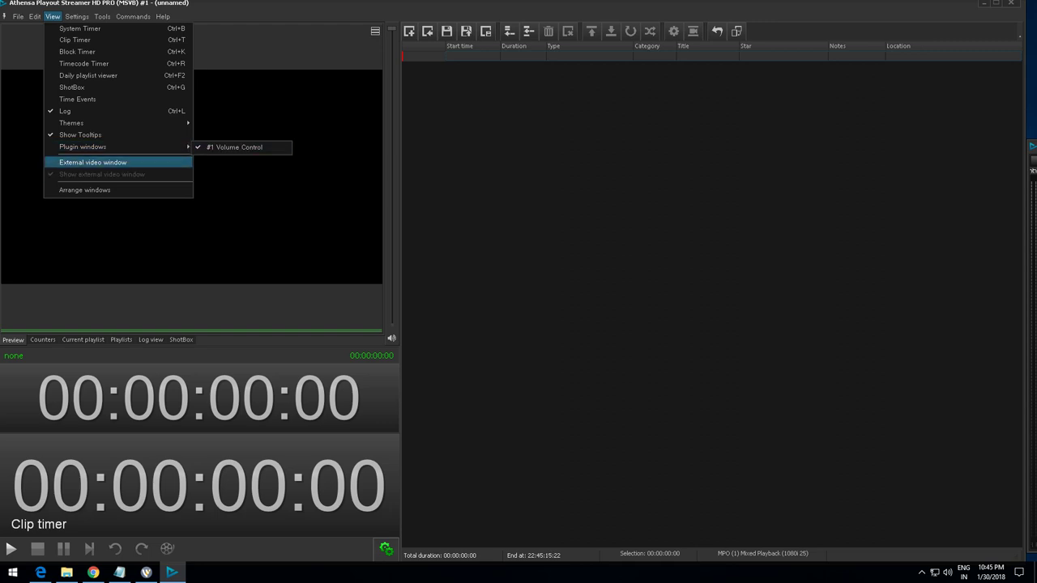
Move the video preview to an external video window, enlarge it, and toggle Show external video window
click(92, 162)
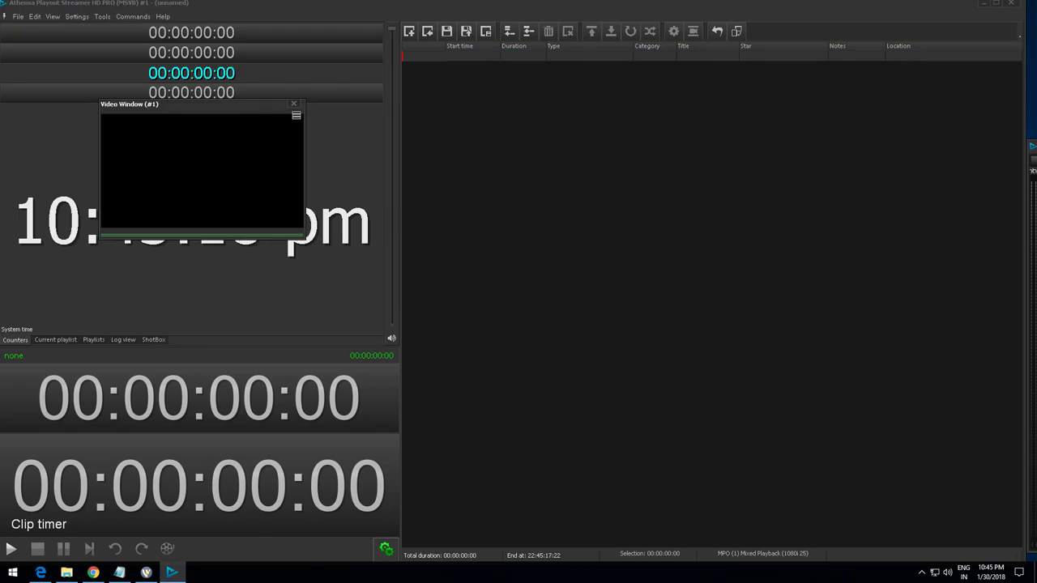
drag(304, 240, 407, 282)
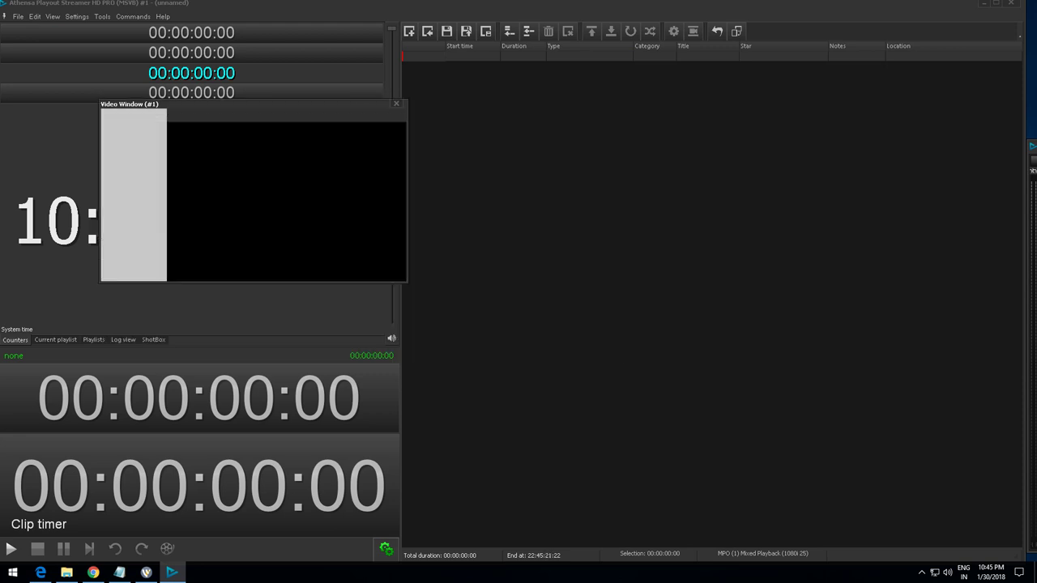
click(53, 16)
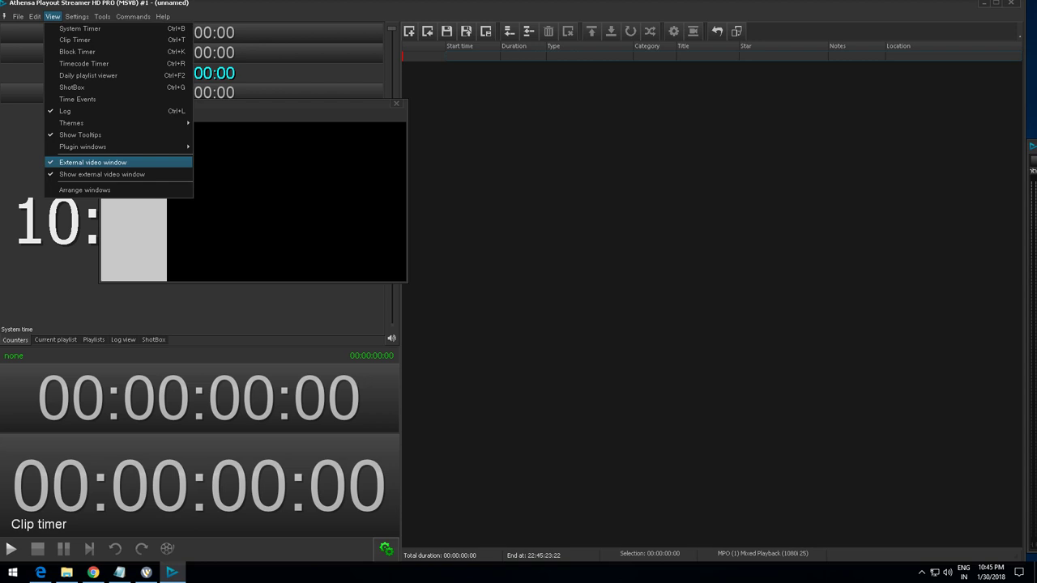
click(102, 174)
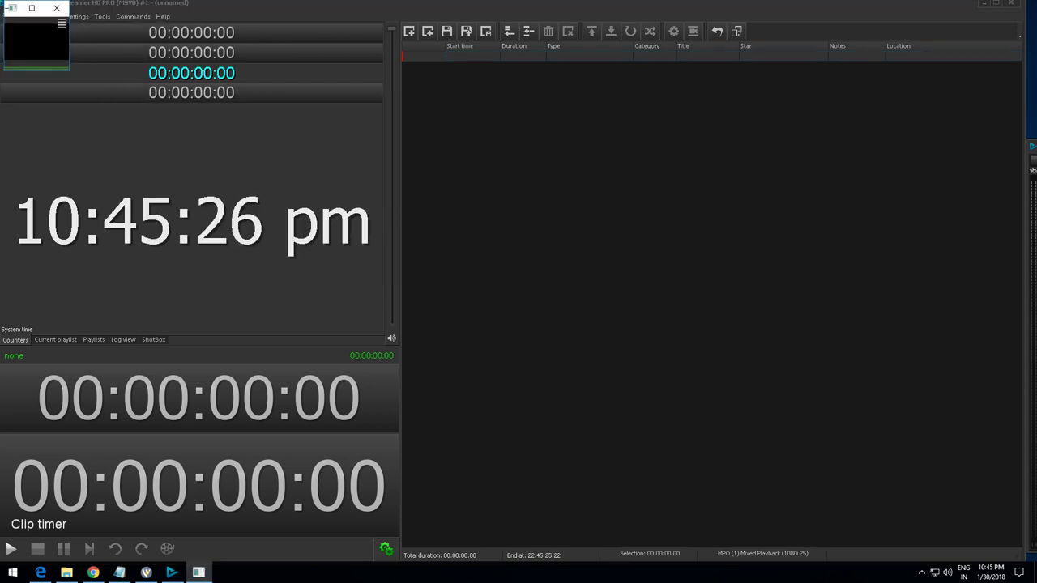
Turn off the external video window and bring the docked video preview back into view
click(99, 121)
click(53, 16)
click(94, 162)
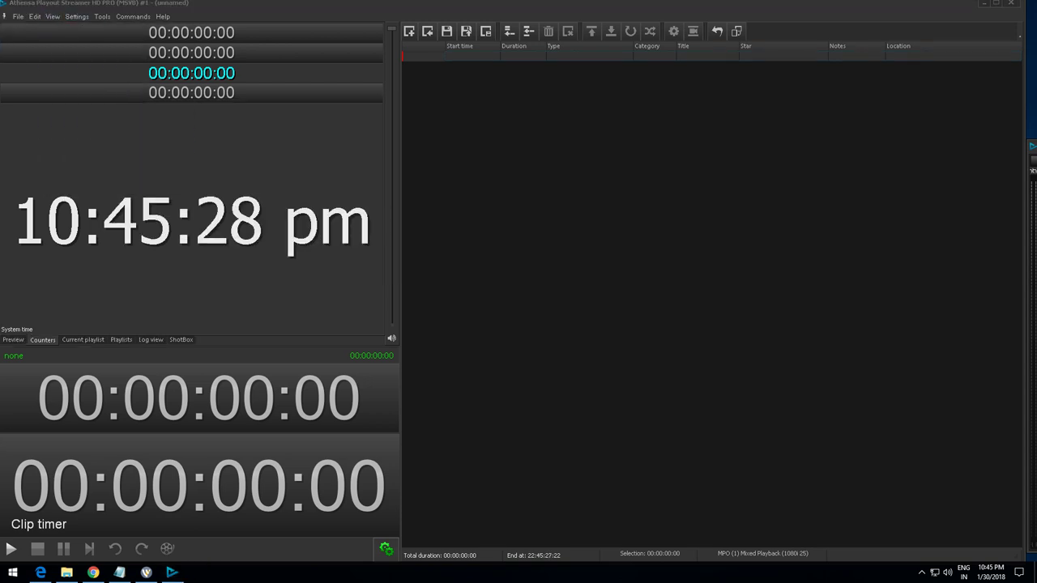
click(13, 340)
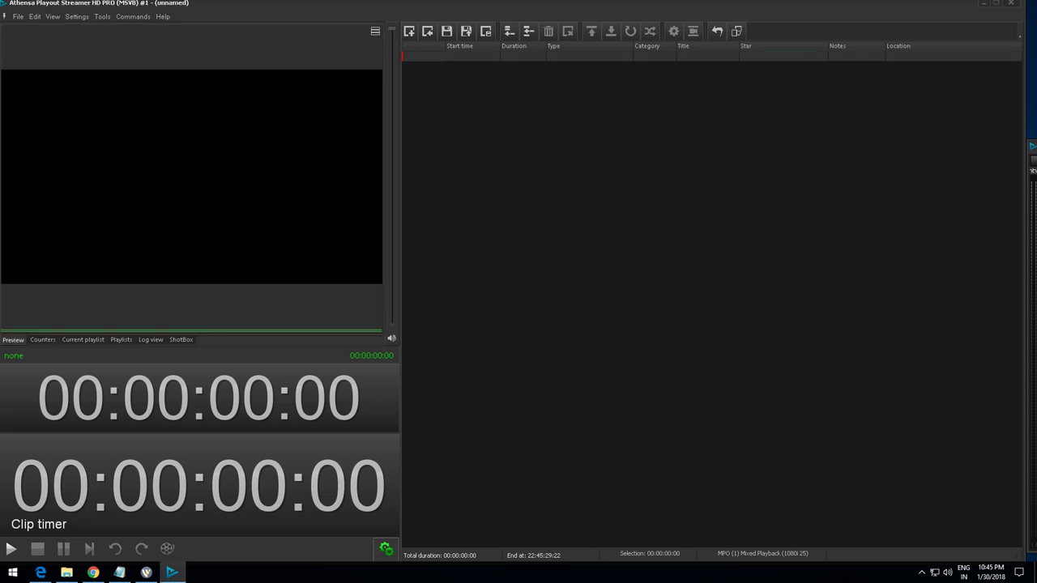
Arrange the program's windows automatically and maximize the main window
click(53, 16)
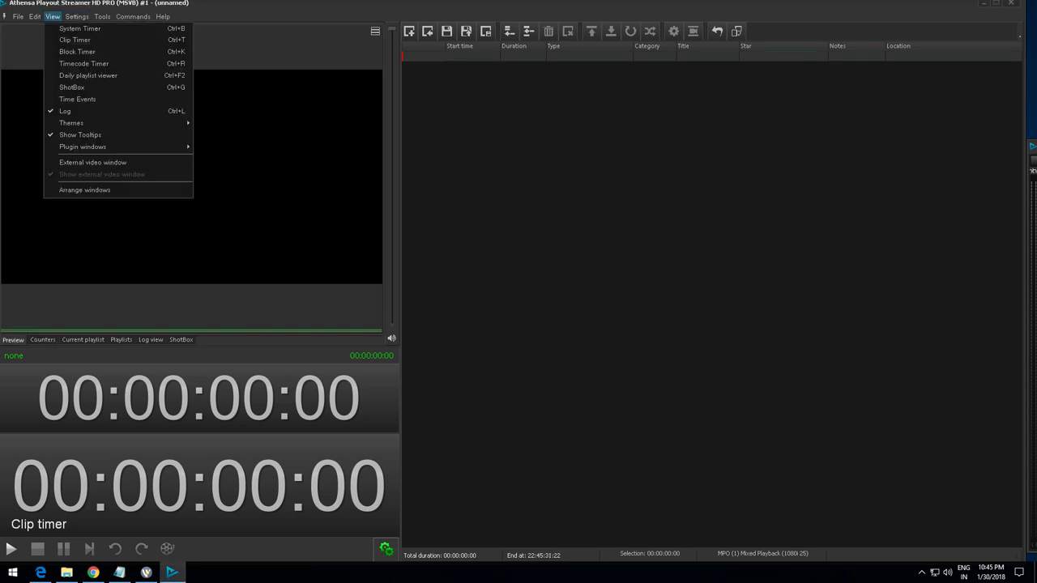
click(85, 190)
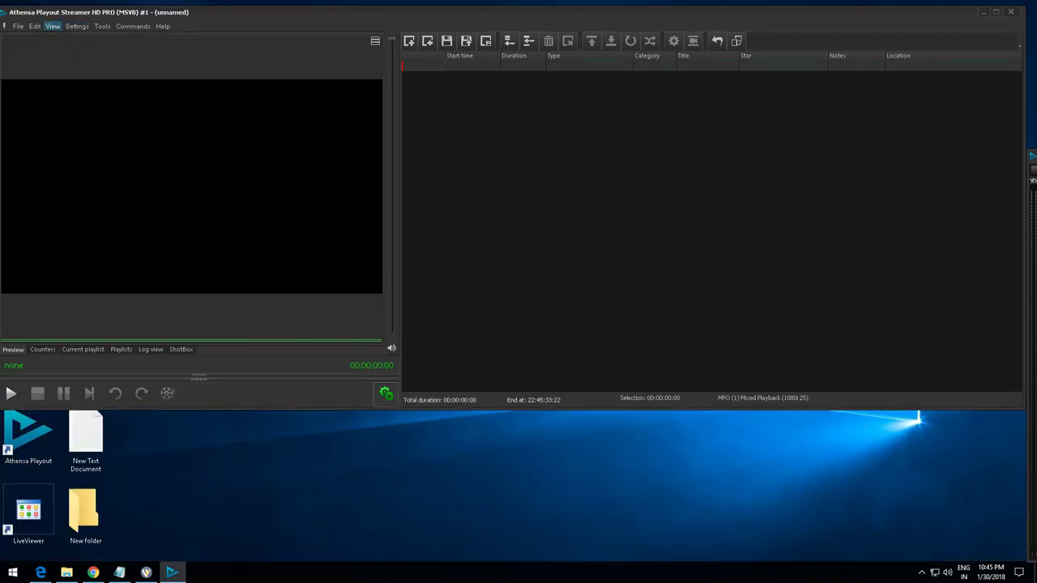
double_click(53, 14)
Review the General, Interface, Missing files and Automation options in the general settings
click(77, 16)
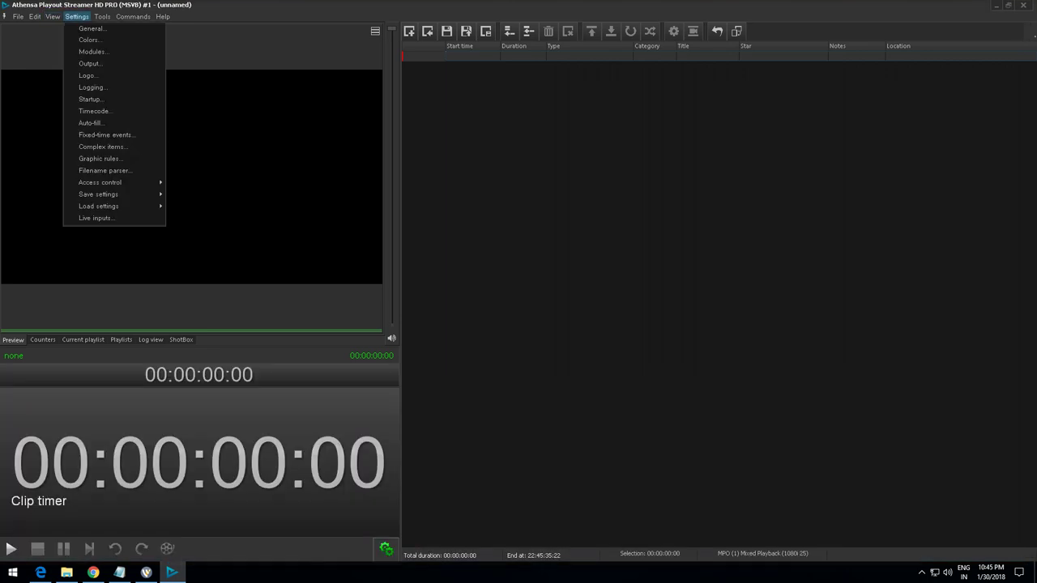
click(91, 29)
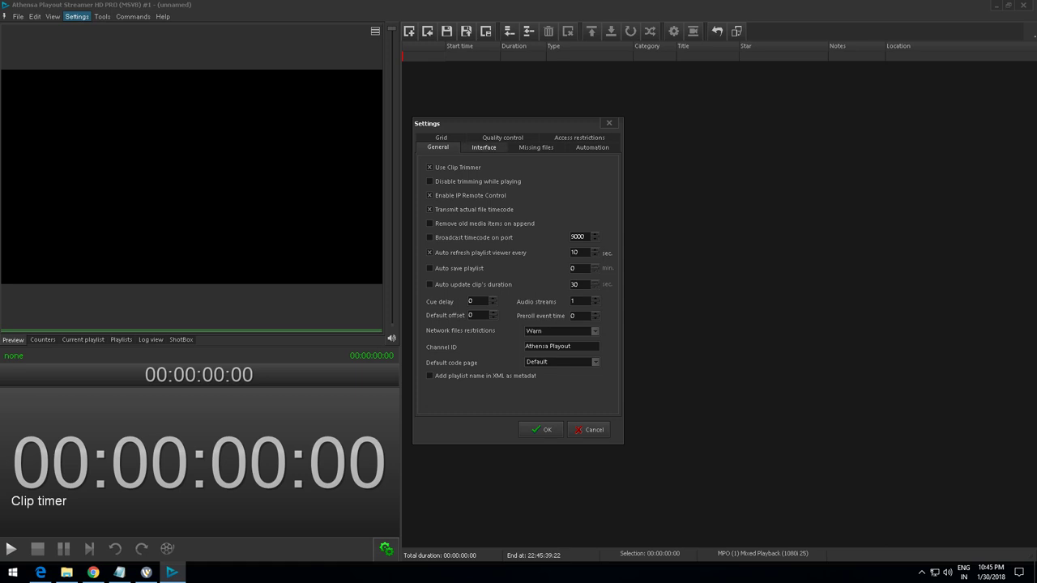
click(483, 147)
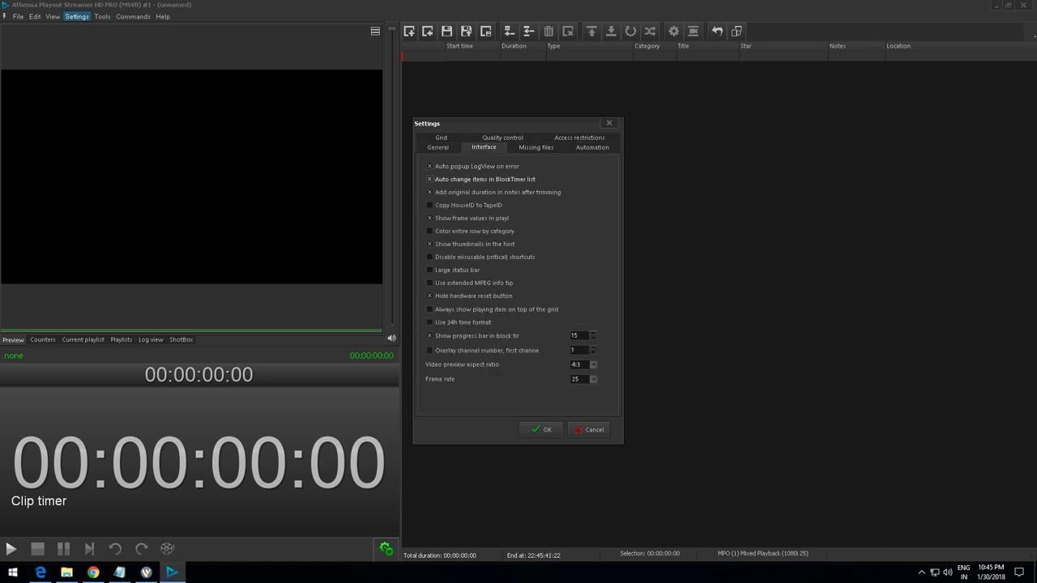
click(468, 205)
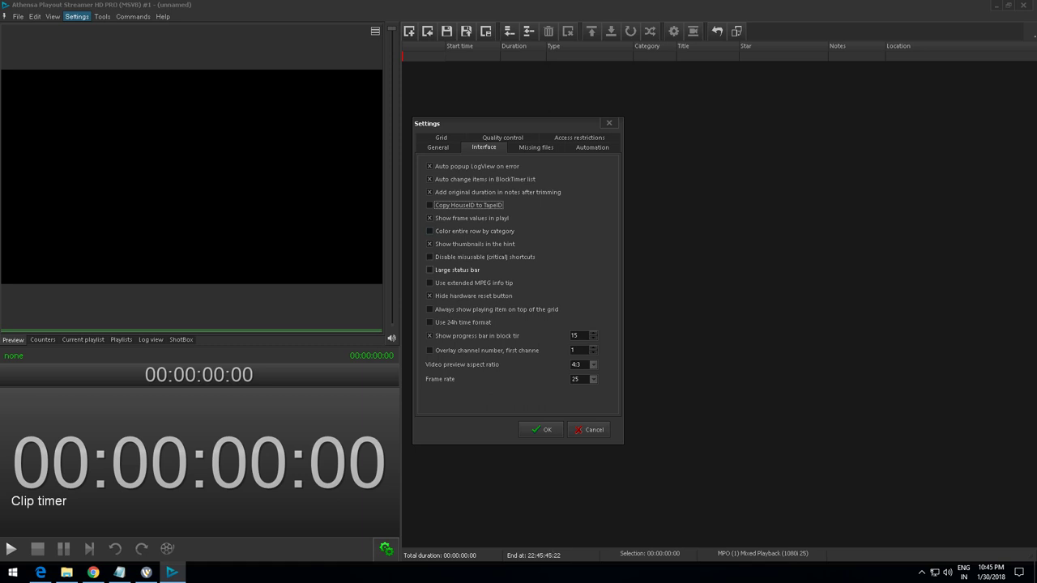
click(536, 147)
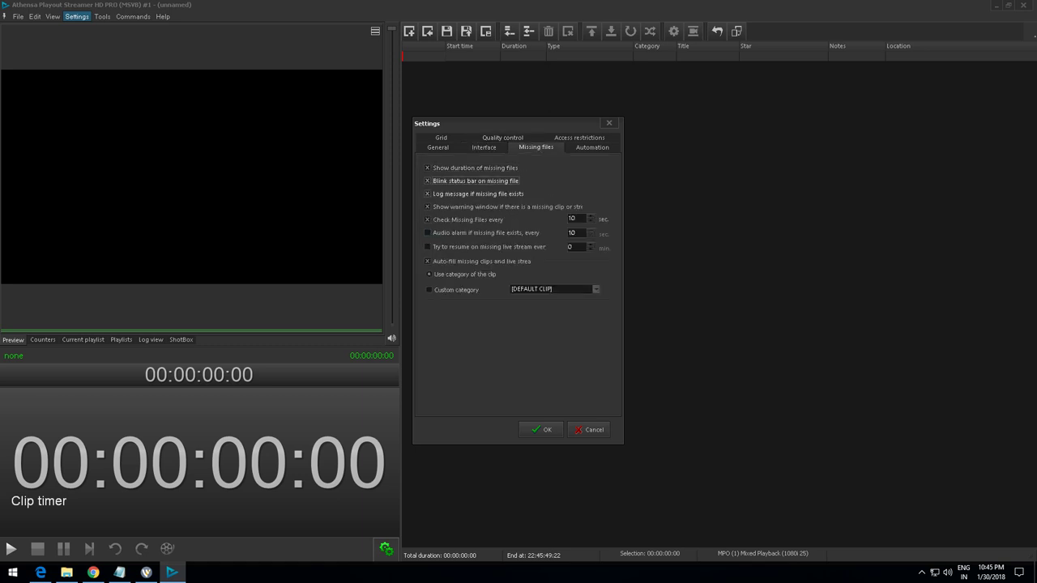
click(475, 181)
click(592, 147)
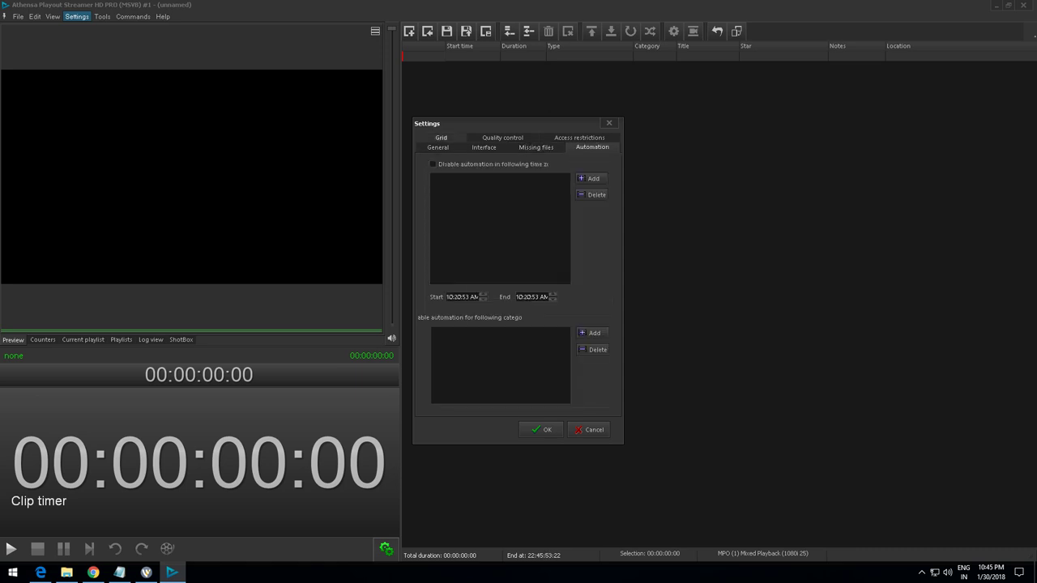
Disable Show Thumbnails in First Column and Autosize row height to thumbnail ratio in the Grid settings
click(440, 137)
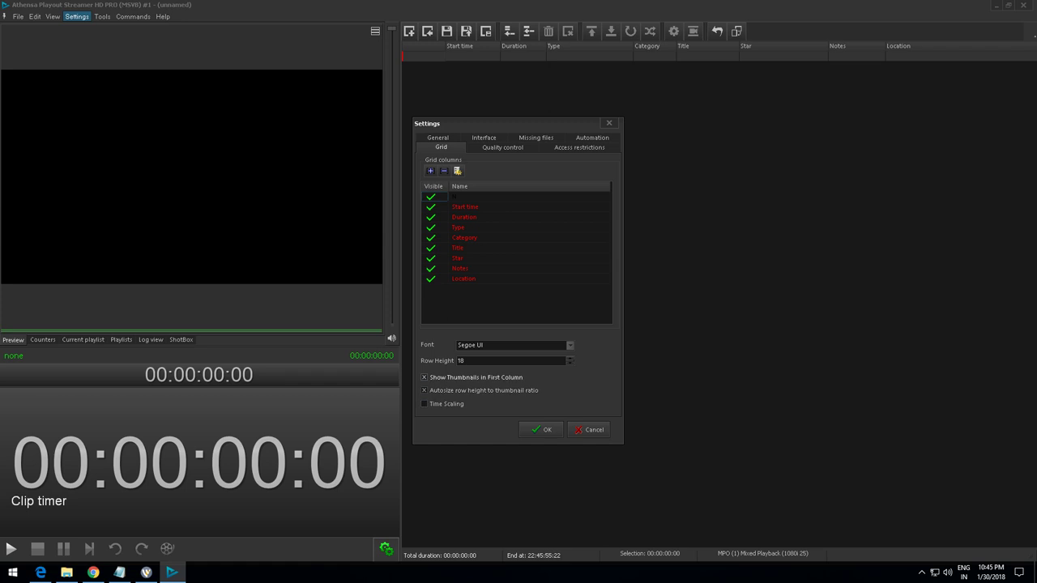
click(476, 377)
click(478, 390)
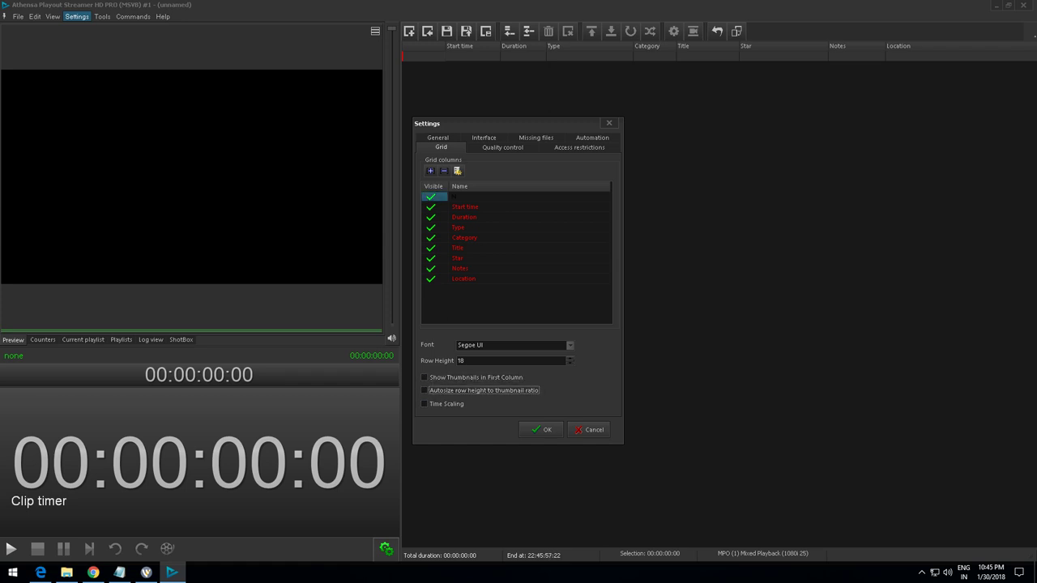
Enable the use of quality control, review the access restrictions, and close the general settings
click(503, 147)
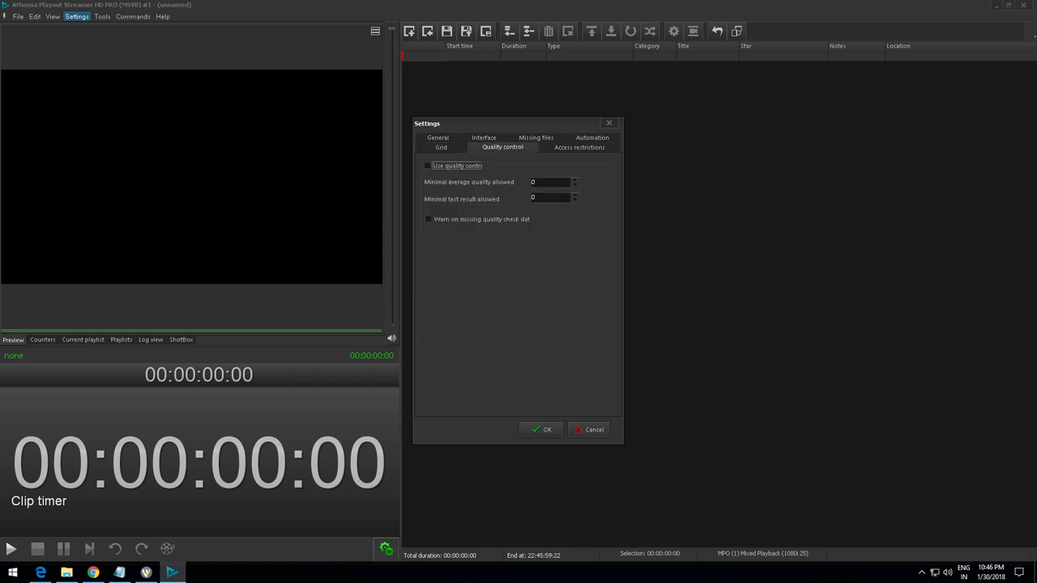
key(space)
key(Tab)
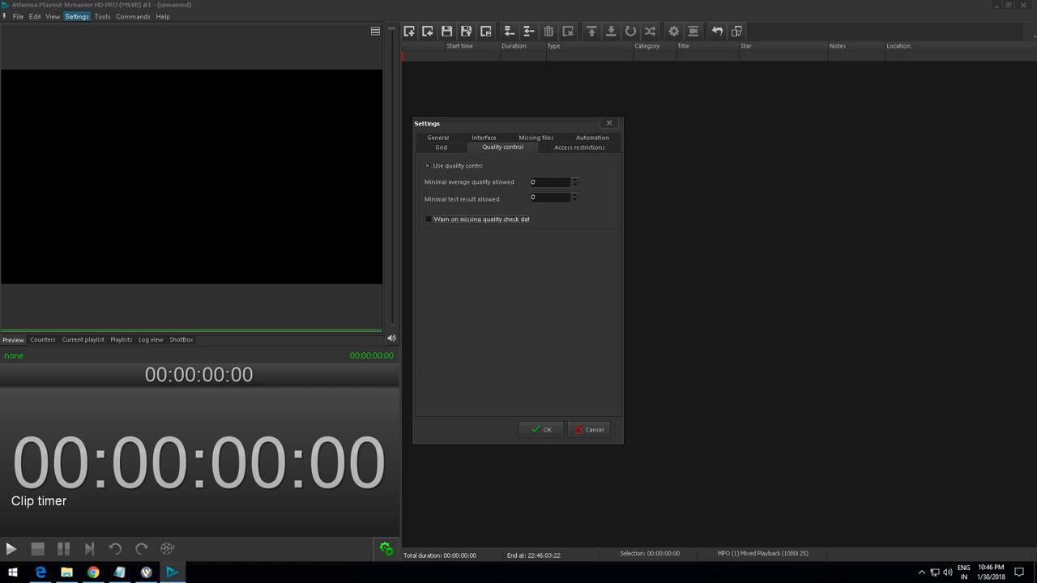
key(ctrl+Tab)
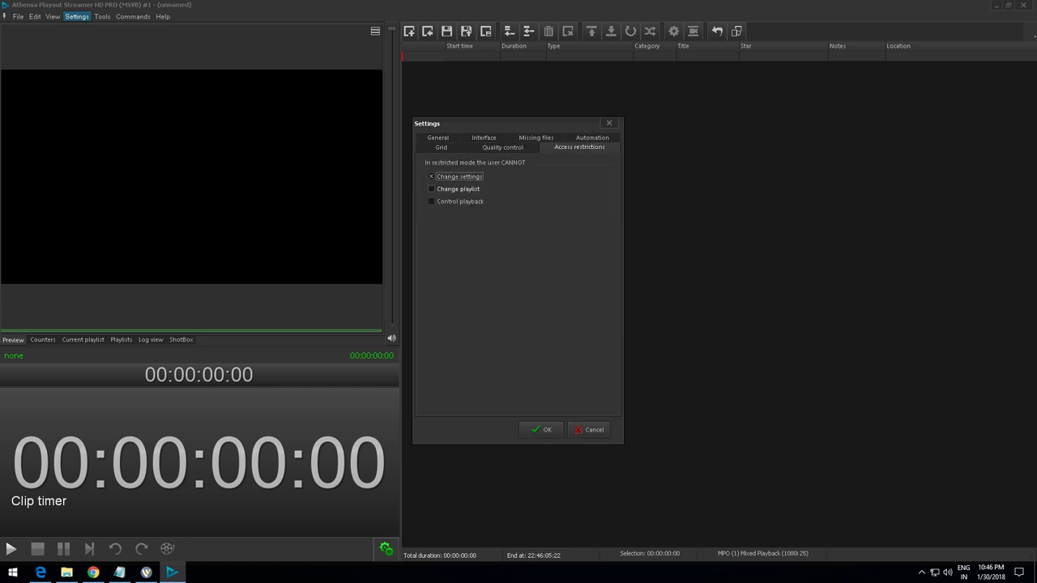
key(Return)
Review the timer and playlist color assignments in the Colors settings and cancel without changes
key(alt+s)
key(Down)
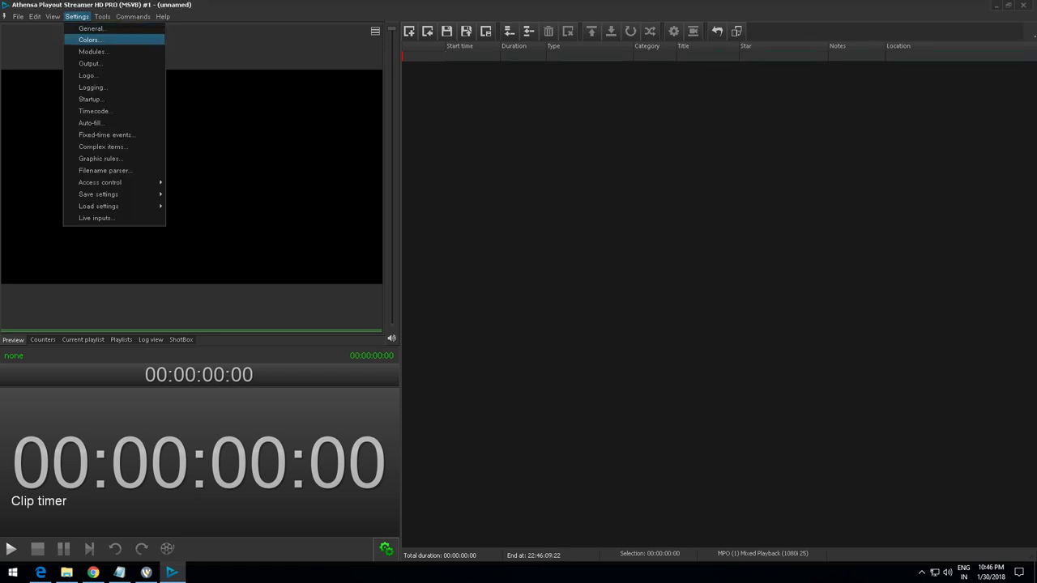
key(Return)
click(462, 229)
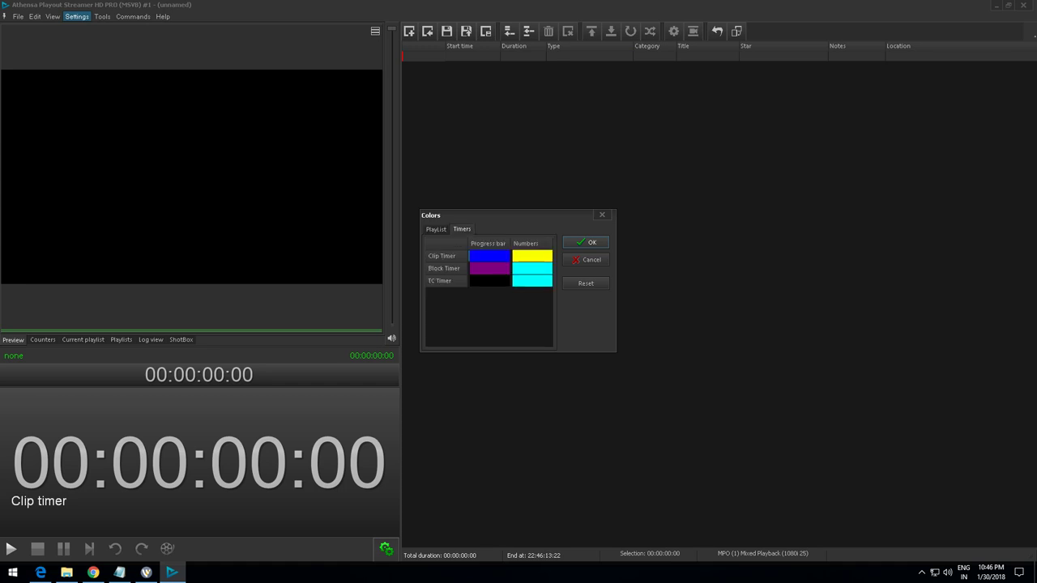
key(ctrl+Tab)
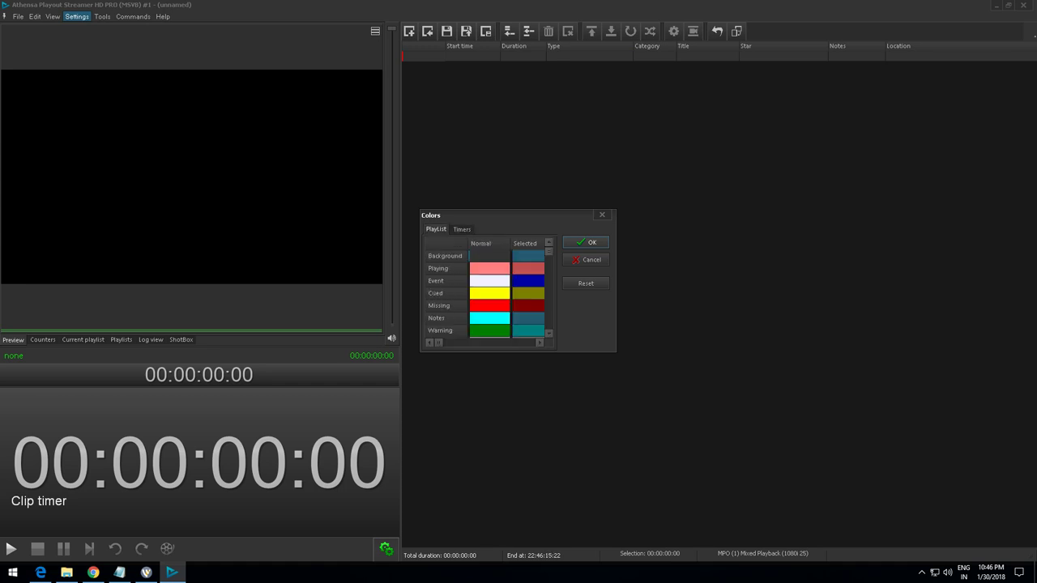
drag(549, 263, 548, 325)
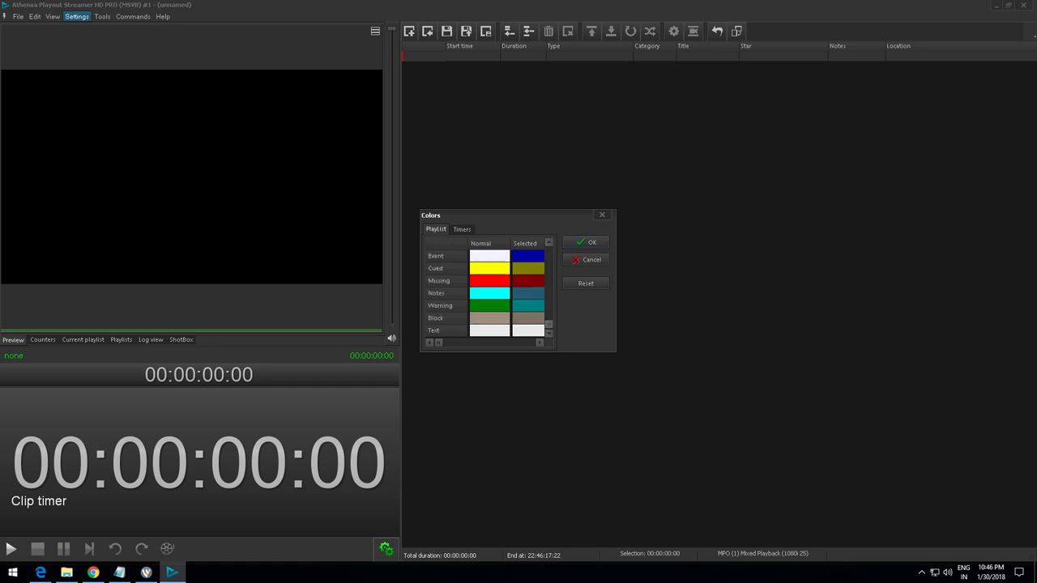
scroll(509, 293, up, 1)
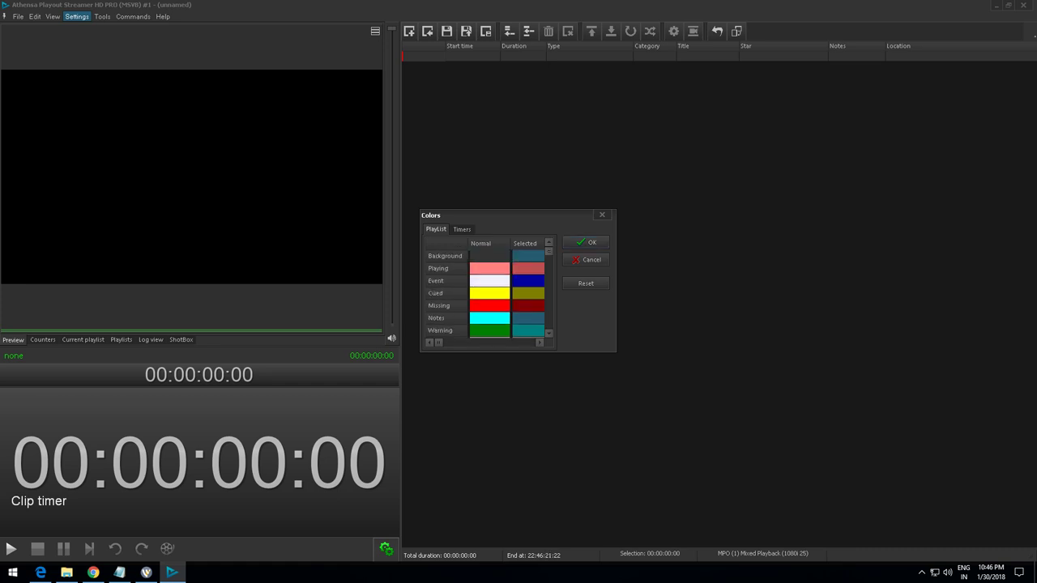
click(586, 260)
Open the Modules settings and show the Athensa Playout Output modules
click(77, 17)
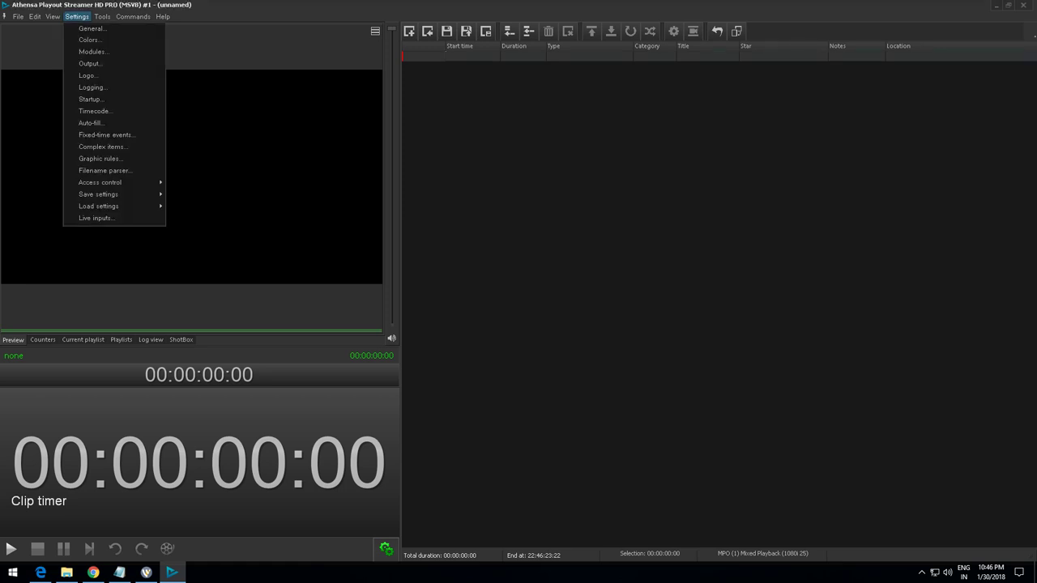
key(Down)
key(Down)
key(Down)
key(Down)
key(Up)
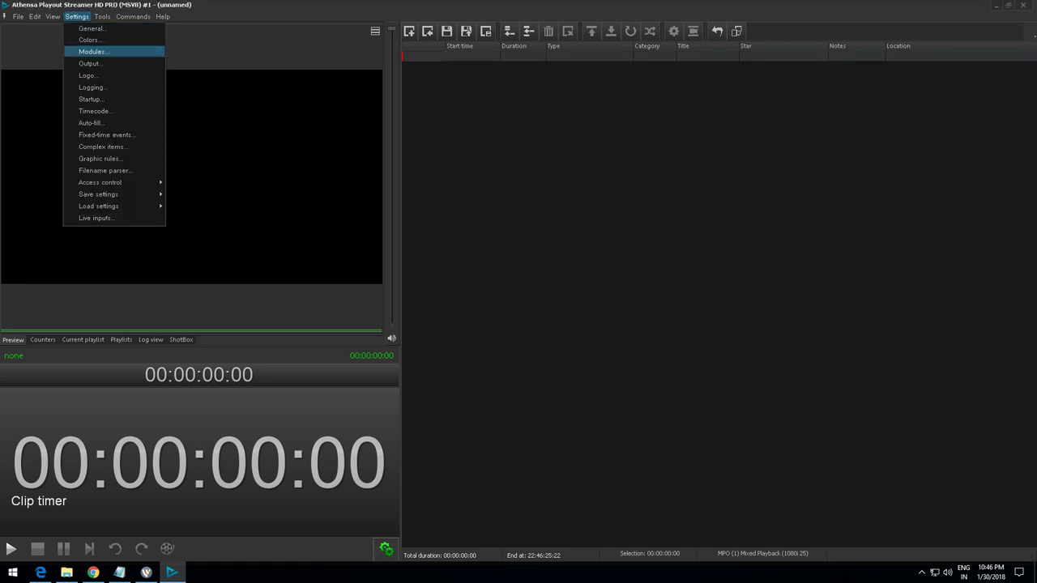
key(Escape)
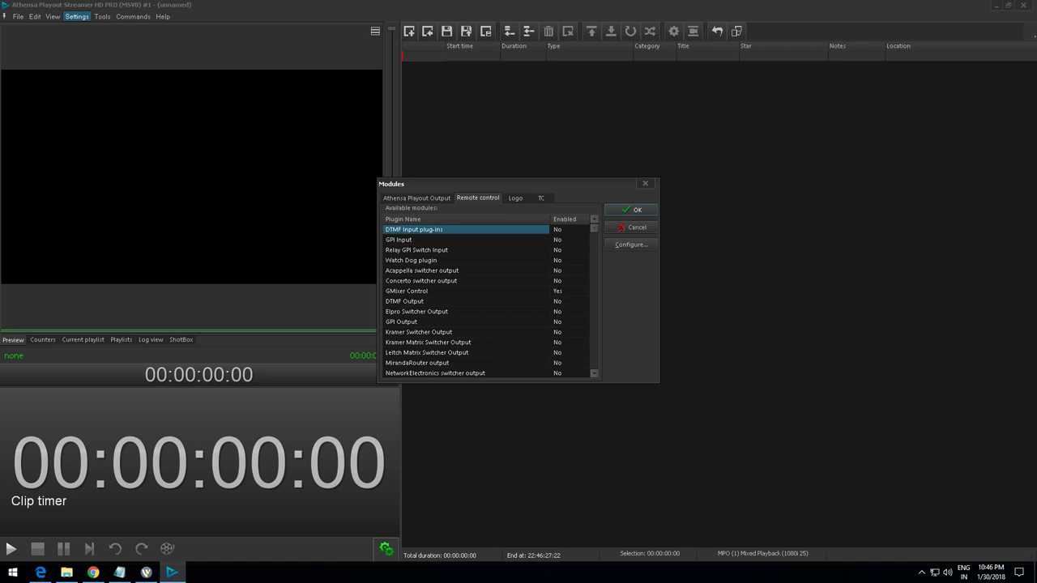
key(ctrl+shift+Tab)
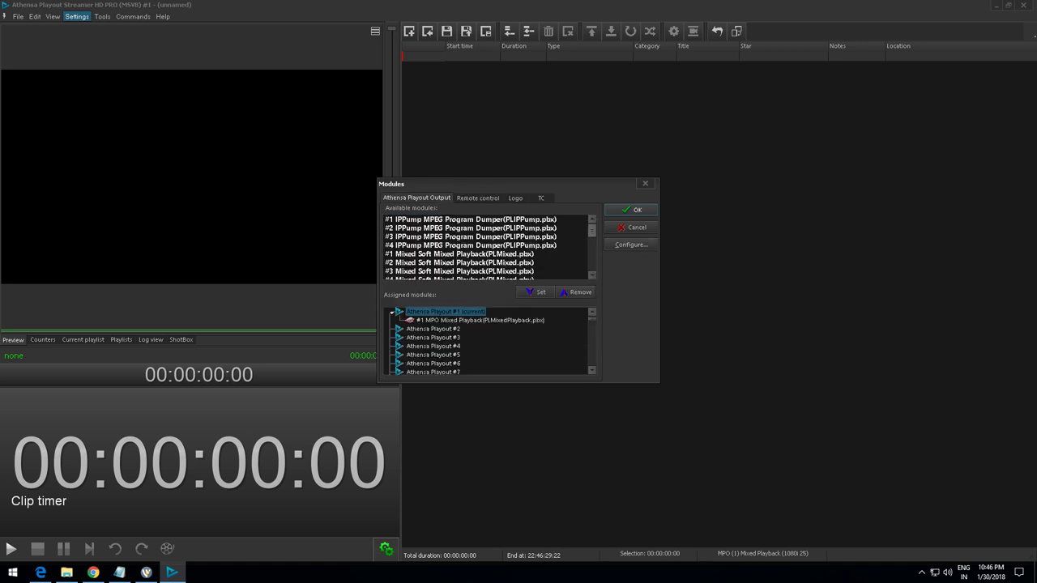
Review the available output modules, including IPPump, Mixed Soft and MPO Mixed Playback, and the module assigned to Athensa Playout #1
mouse_move(592, 231)
mouse_down()
mouse_move(592, 251)
mouse_move(592, 230)
mouse_up()
scroll(486, 247, up, 5)
click(486, 220)
key(Down)
key(Down)
key(Down)
key(Down)
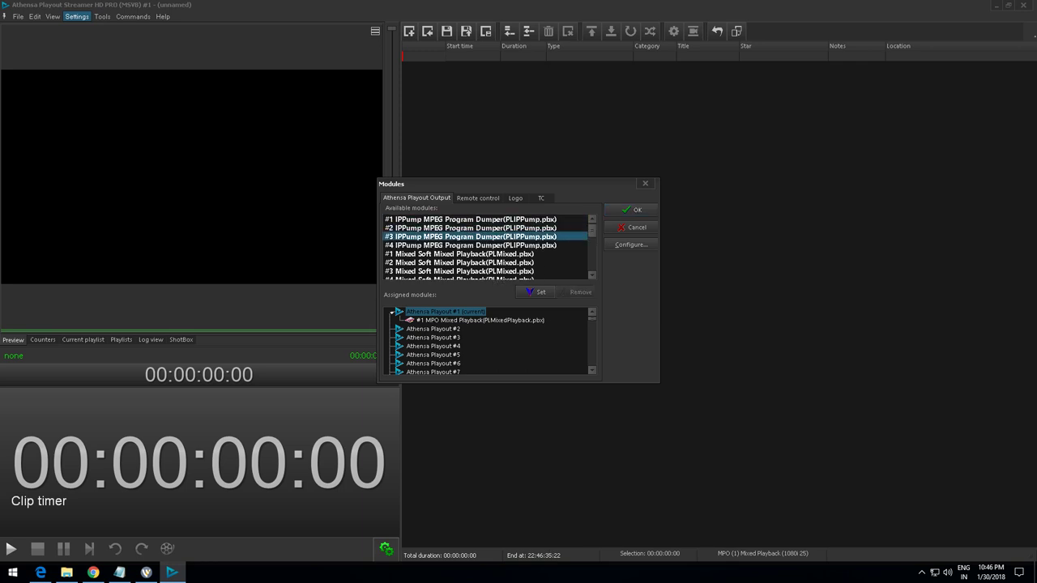
scroll(486, 247, down, 3)
scroll(486, 247, up, 2)
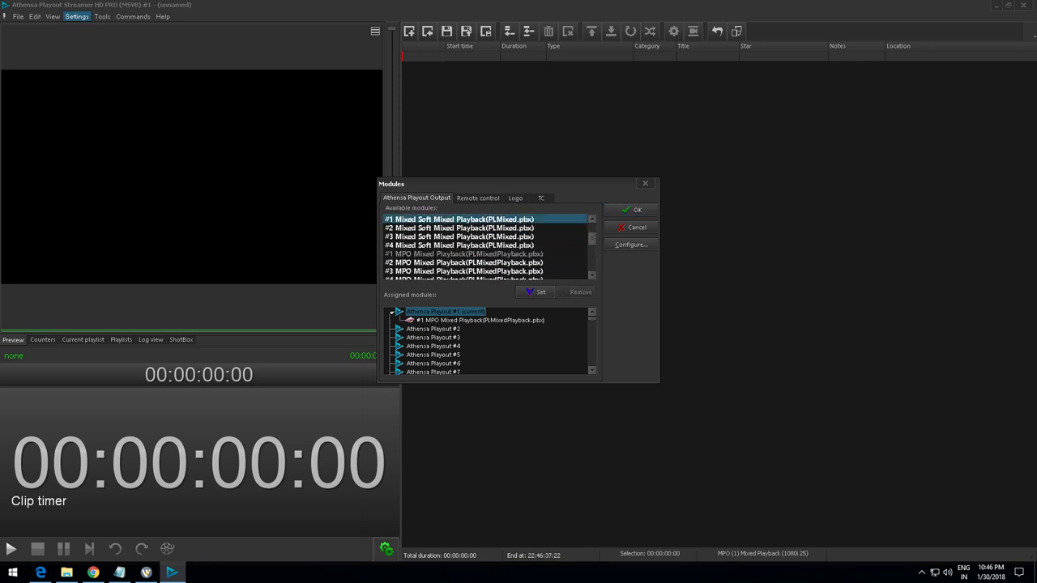
click(464, 255)
click(480, 320)
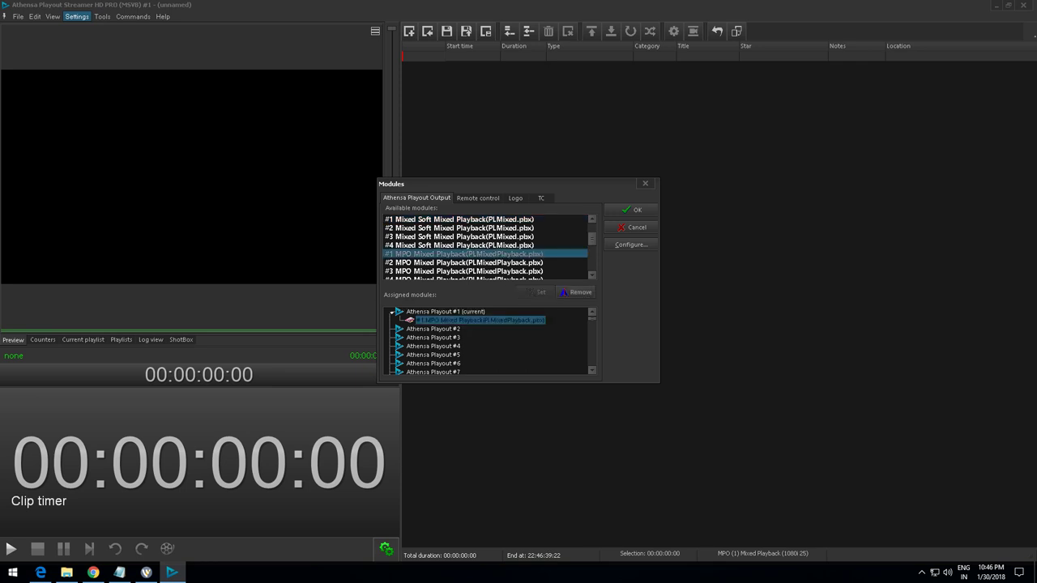
Assign #2 MPO Mixed Playback to Athensa Playout #2 and #3 MPO Mixed Playback to Athensa Playout #3
click(433, 329)
click(463, 262)
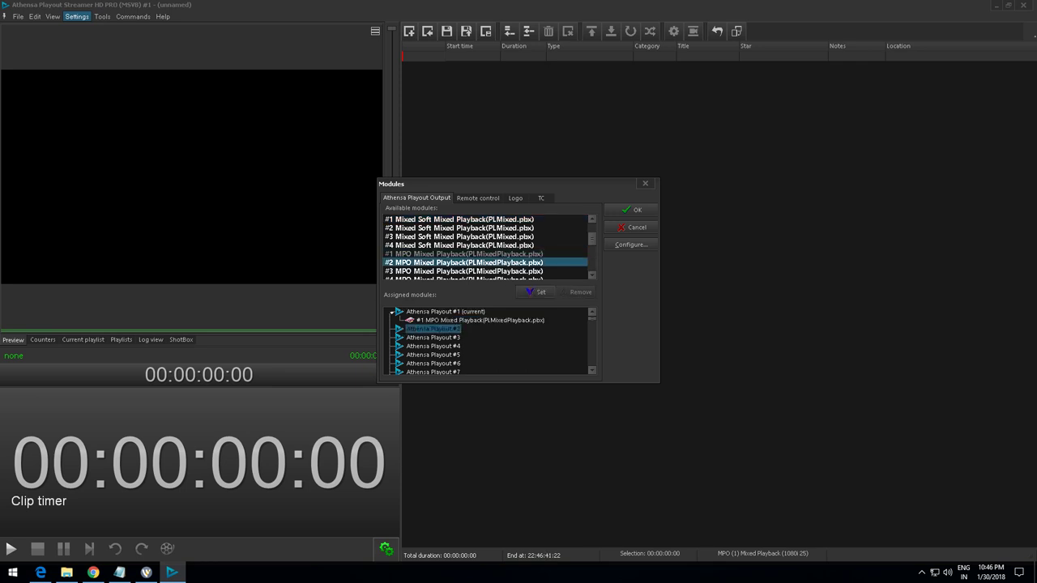
click(535, 291)
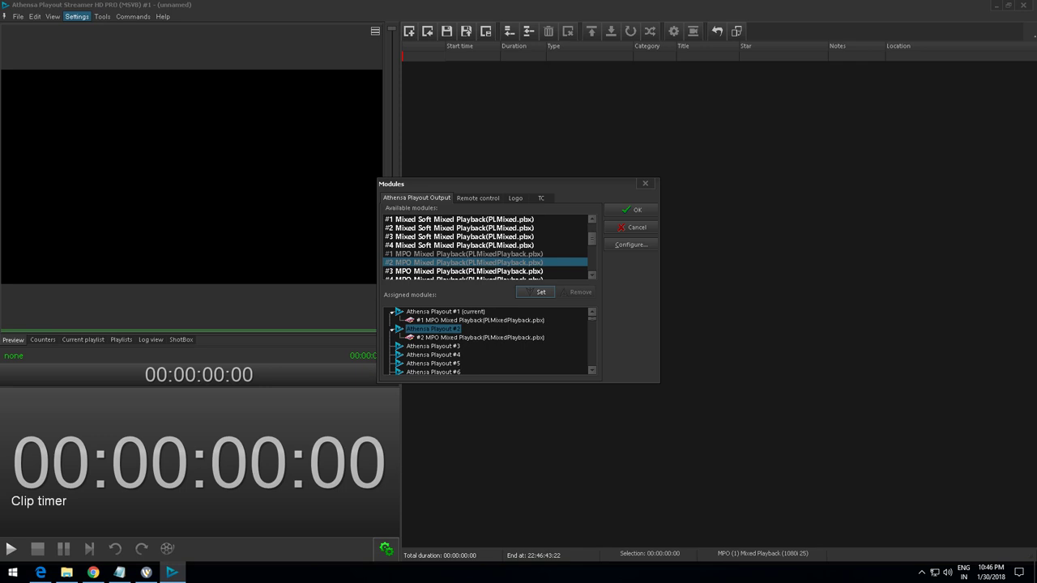
click(434, 347)
click(466, 272)
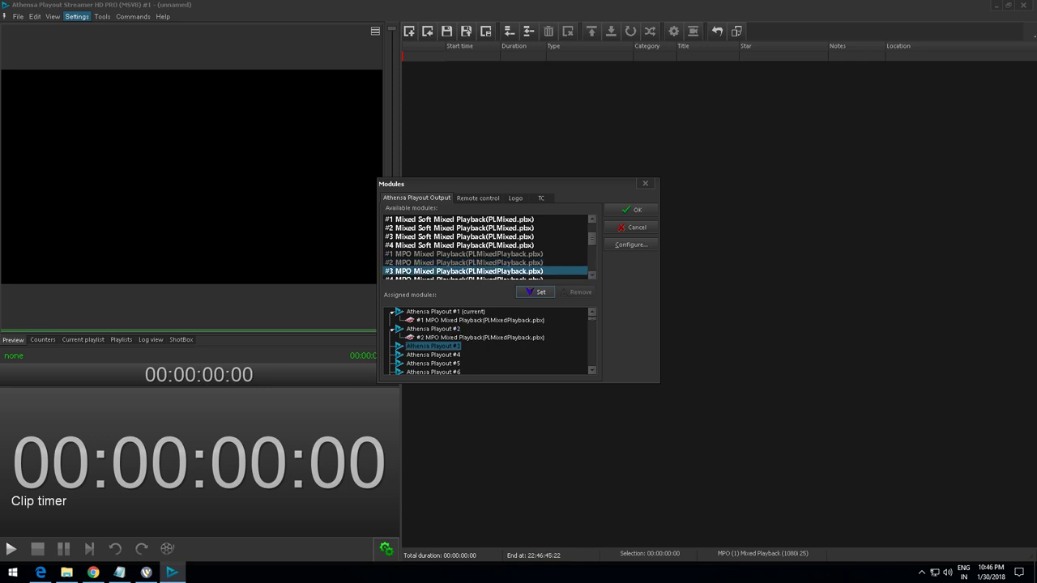
click(534, 292)
Assign #4 MPO Mixed Playback to Athensa Playout #4 and accept the module settings
drag(592, 238, 592, 247)
click(466, 245)
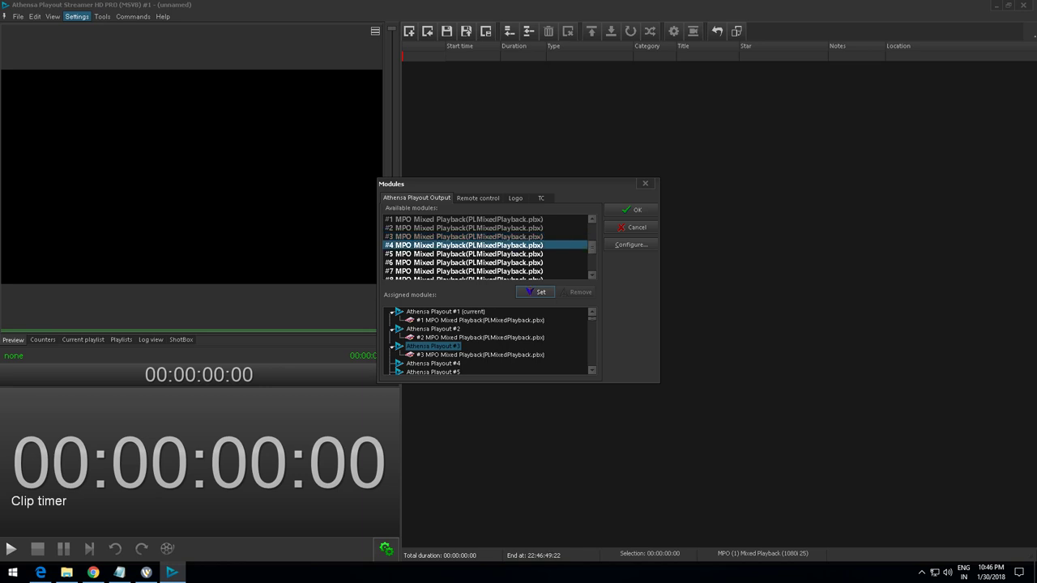
click(433, 363)
click(535, 292)
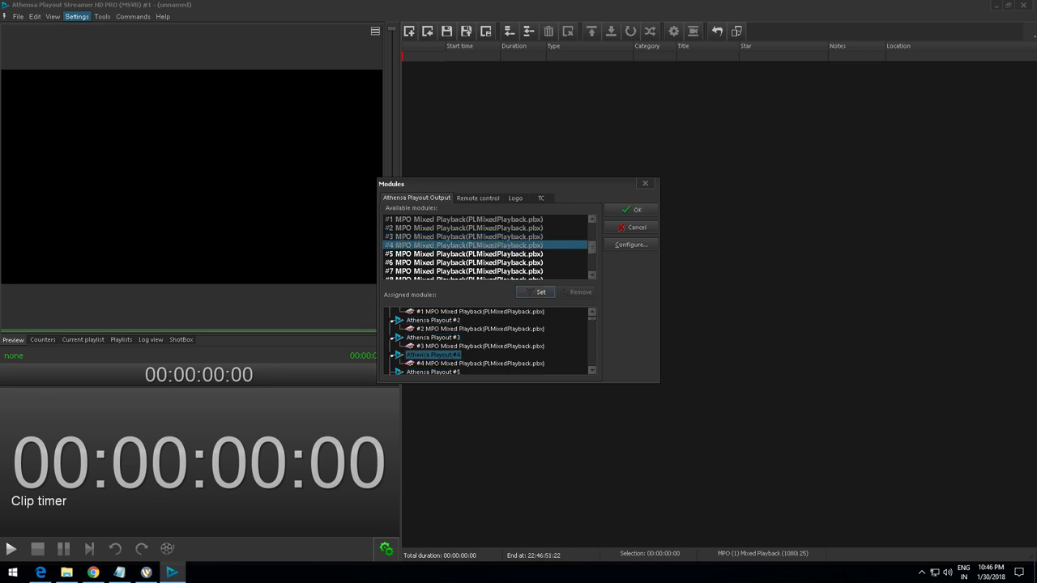
click(636, 211)
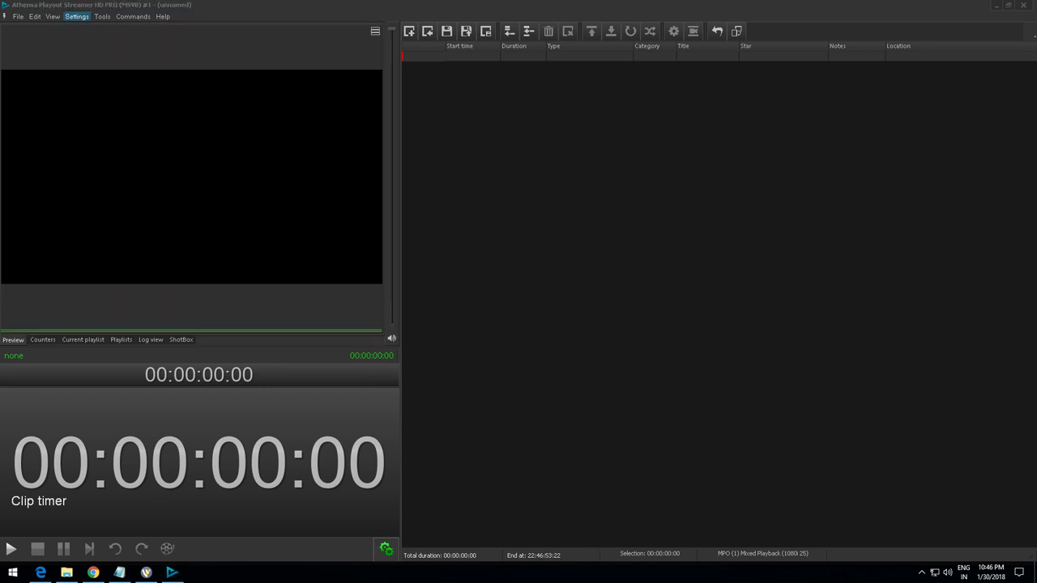
Open the output settings and review the available video standards, from NTSC and PAL up to 4K, without changing the standard
click(77, 16)
click(91, 64)
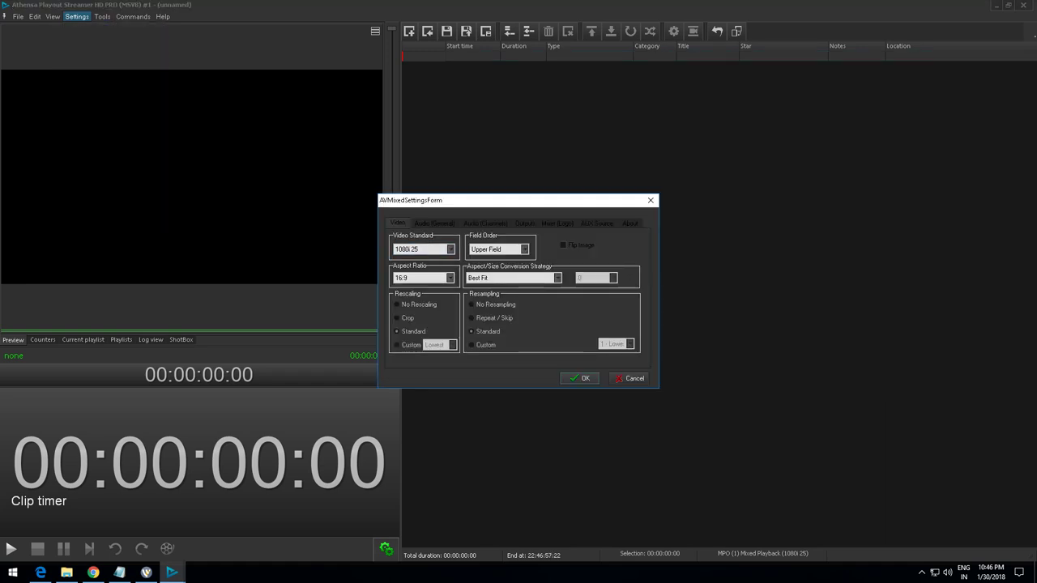
click(449, 249)
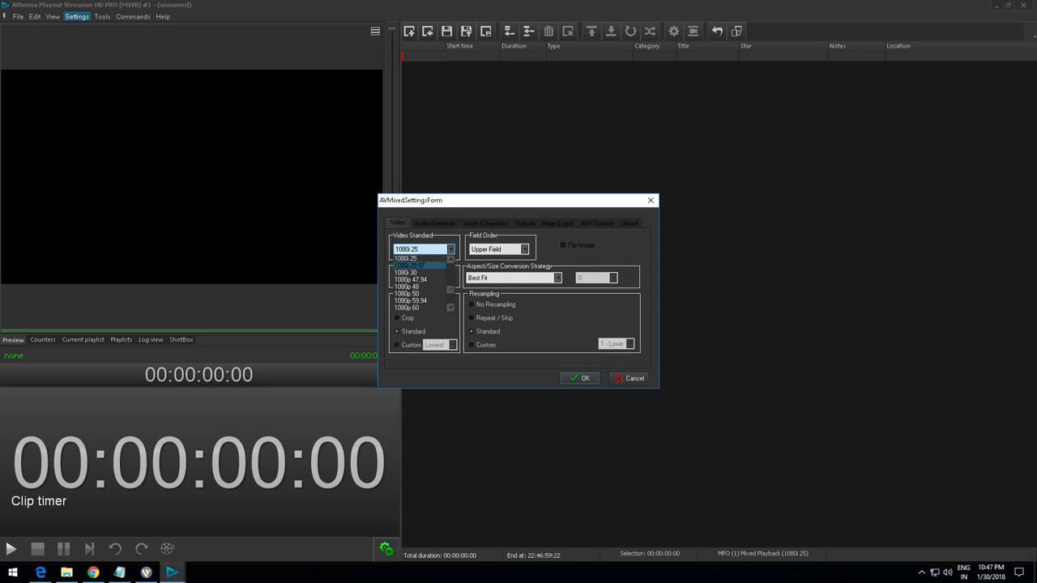
key(Up)
key(Up)
key(Up)
key(Up)
key(Up)
key(Up)
key(Up)
key(Up)
key(Up)
key(Up)
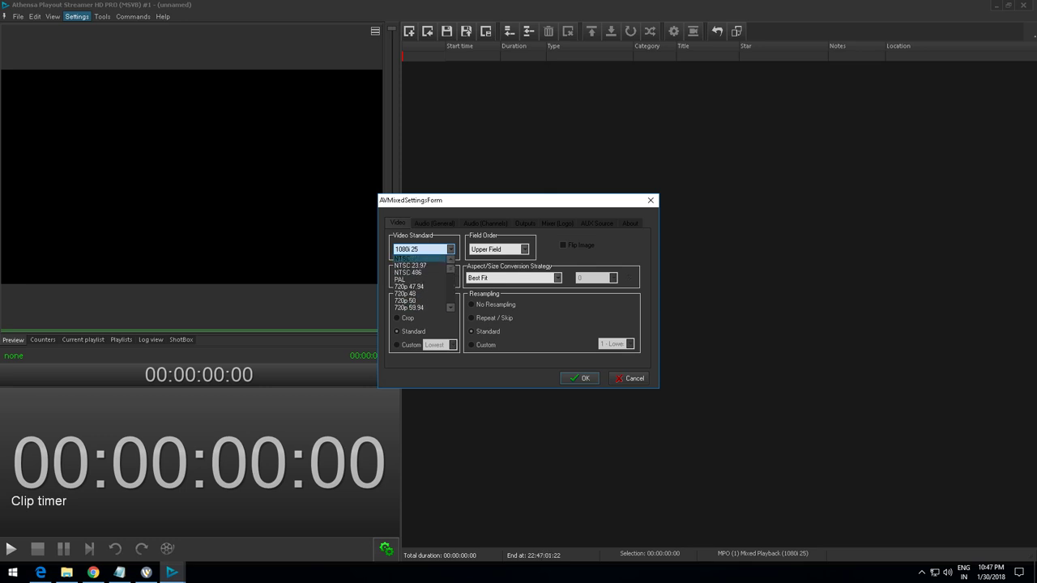
key(Down)
key(Down)
key(Down)
key(Down)
key(Down)
key(Down)
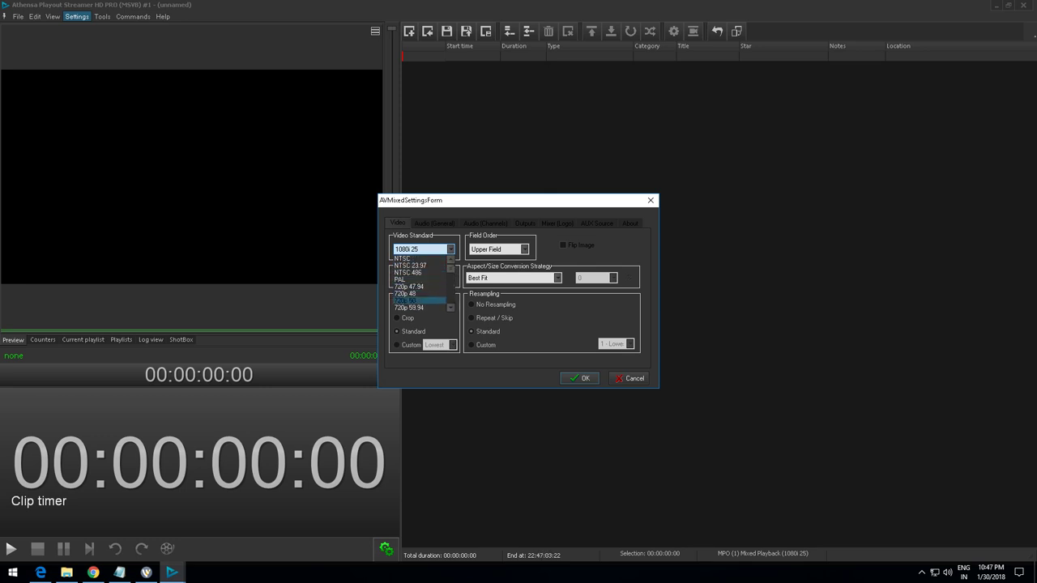
drag(451, 268, 452, 273)
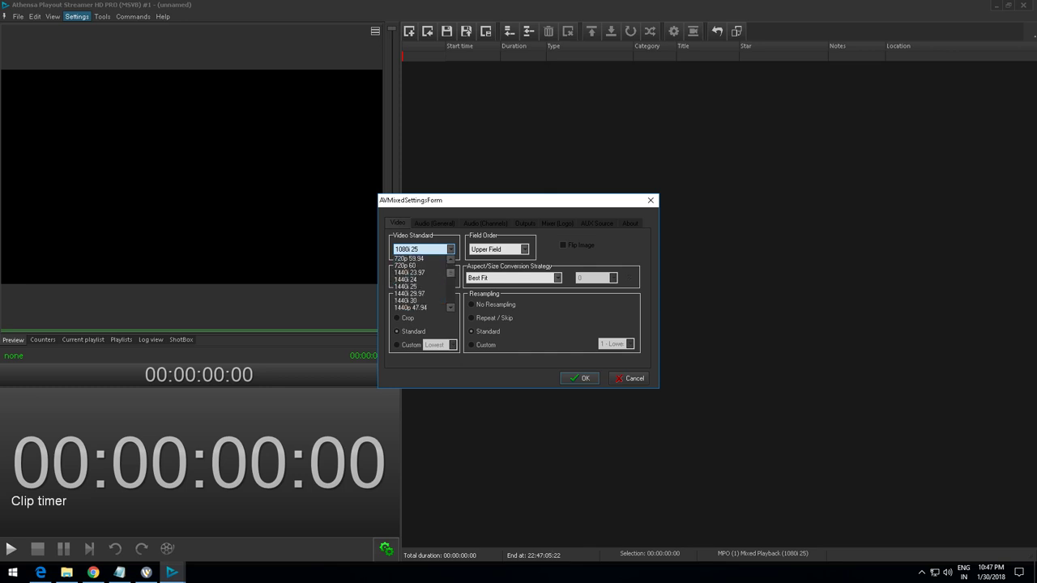
key(Down)
key(Down)
key(Down)
key(Down)
key(Down)
key(Down)
key(Down)
key(Down)
key(Down)
key(Down)
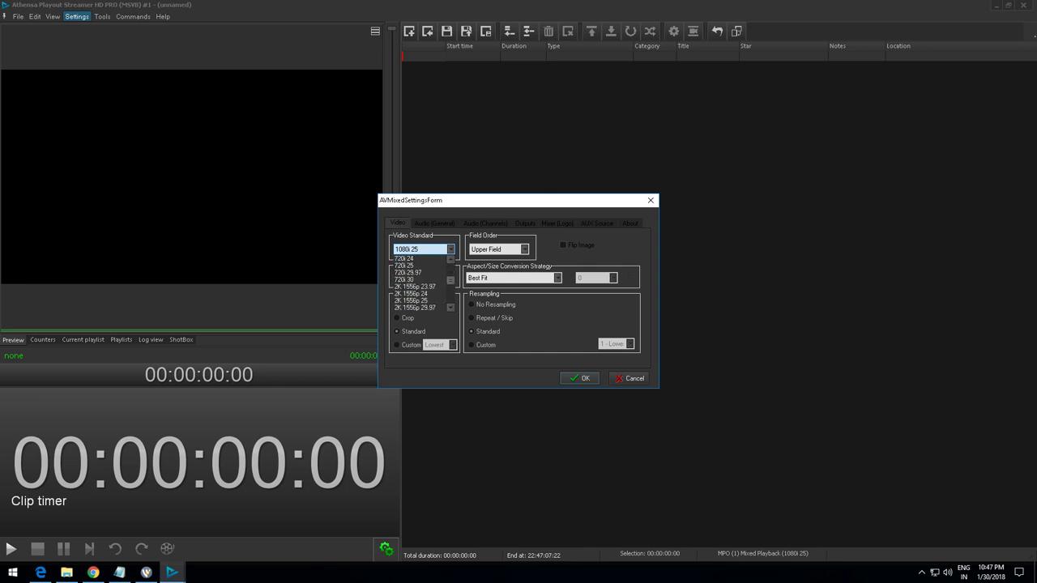
key(Down)
key(Down)
key(Down)
key(Down)
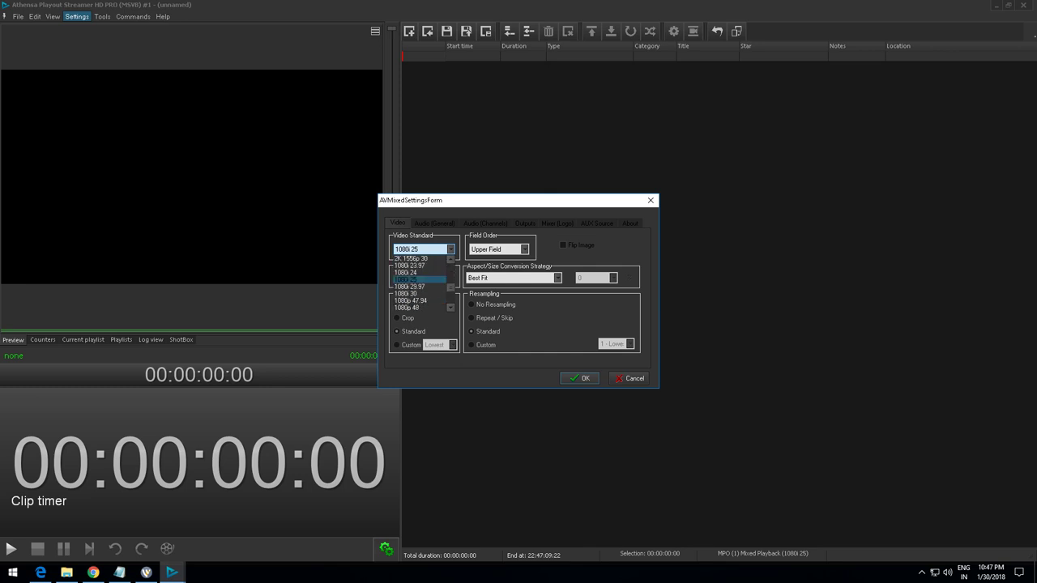
scroll(421, 284, down, 6)
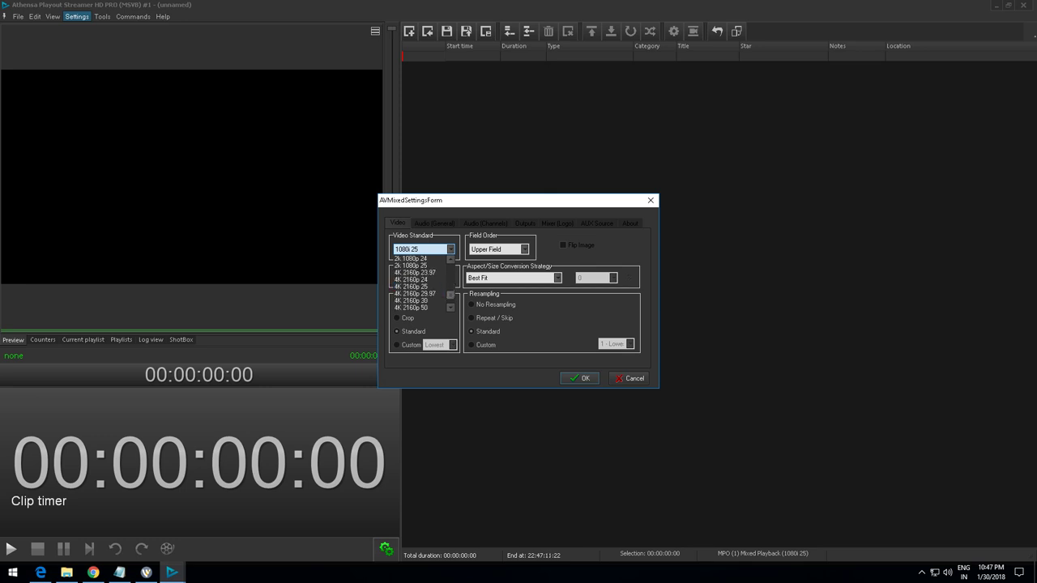
scroll(417, 284, down, 2)
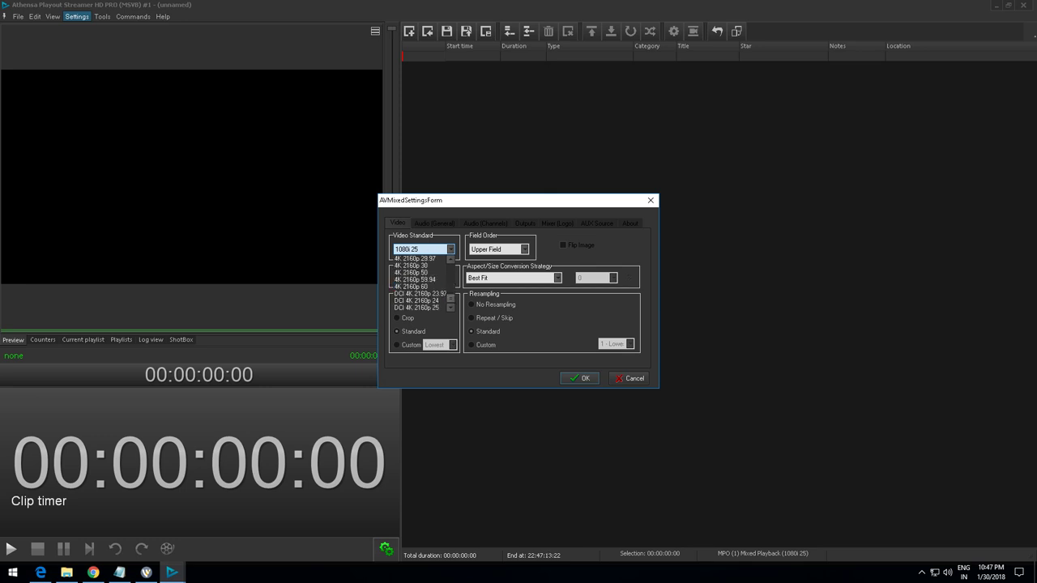
click(495, 317)
Review the general audio settings and the stream details of the Default PCM audio channel
click(435, 223)
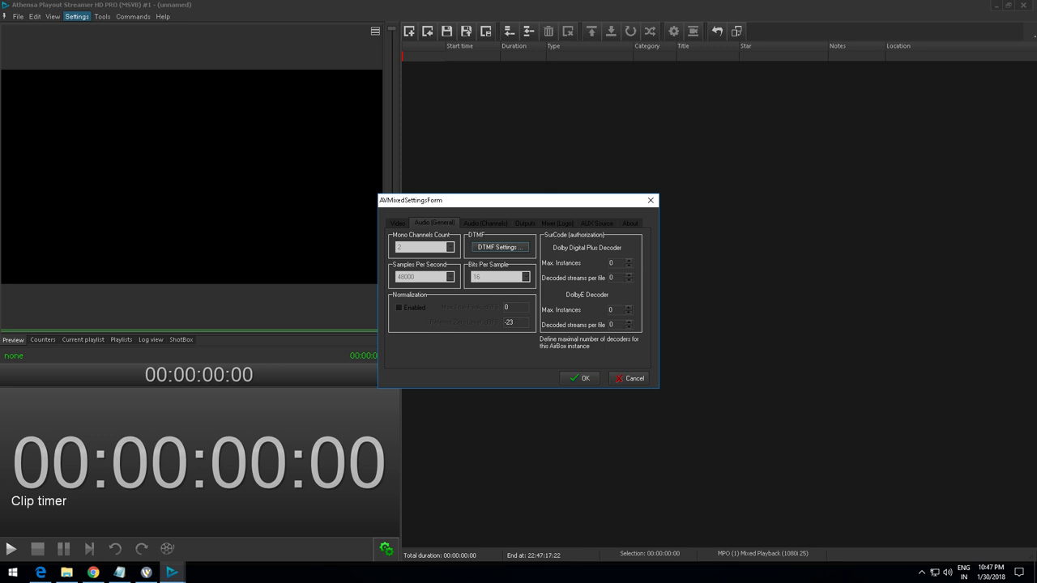
key(ctrl+Tab)
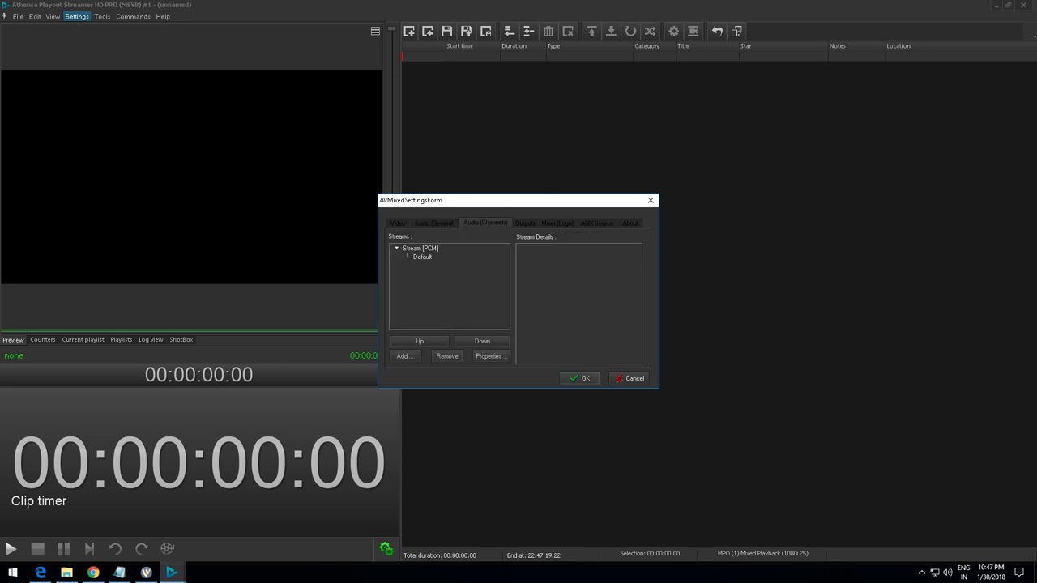
click(422, 257)
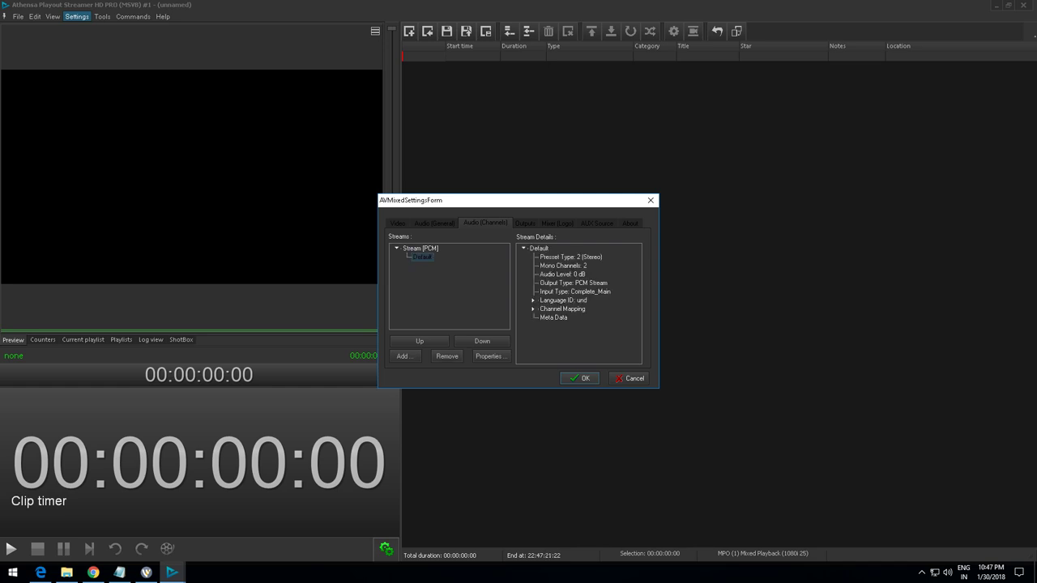
Open the Default audio stream's properties, review the channel presets, and close the form without changes
click(490, 356)
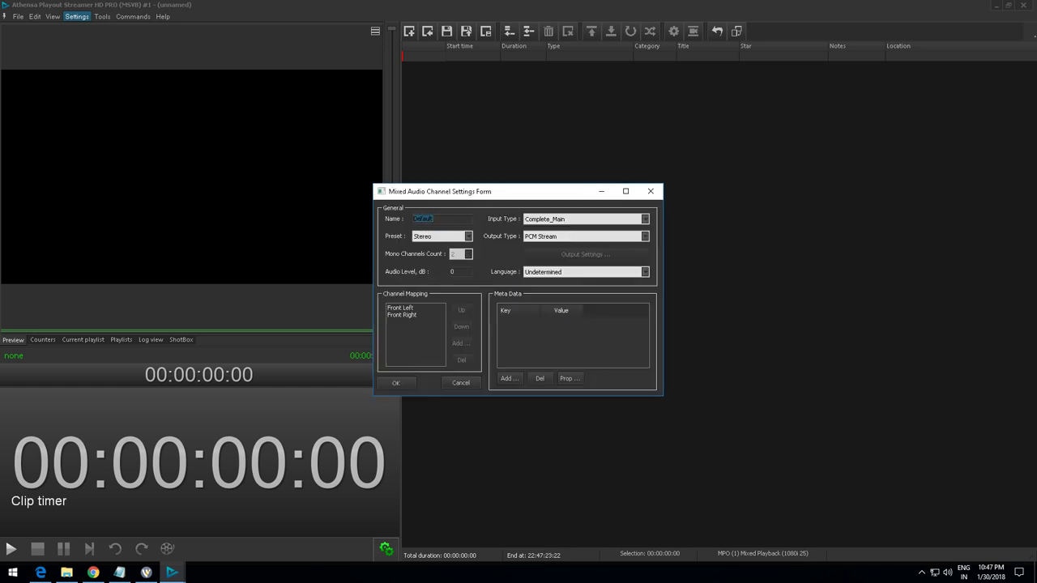
click(468, 237)
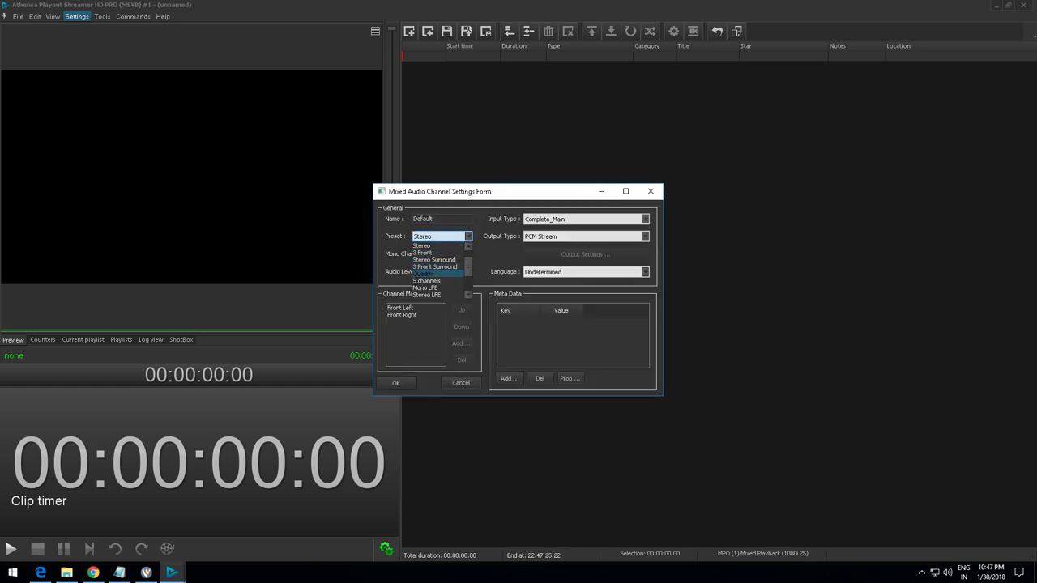
key(Up)
key(Up)
key(Up)
key(Up)
key(Up)
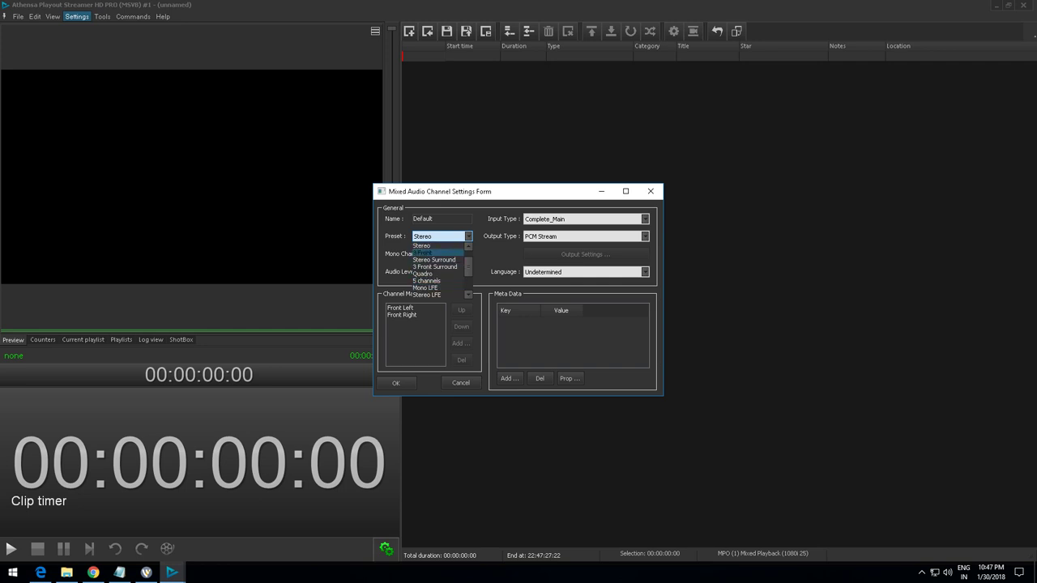
click(650, 192)
click(651, 192)
Review the output types that can be added in the Outputs settings
click(525, 223)
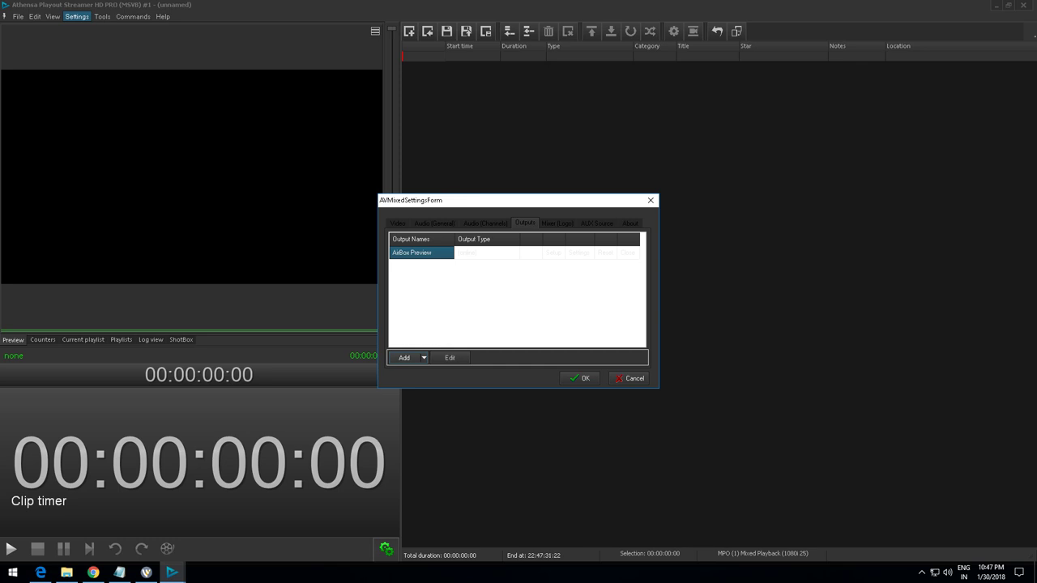
click(424, 358)
key(Down)
key(Down)
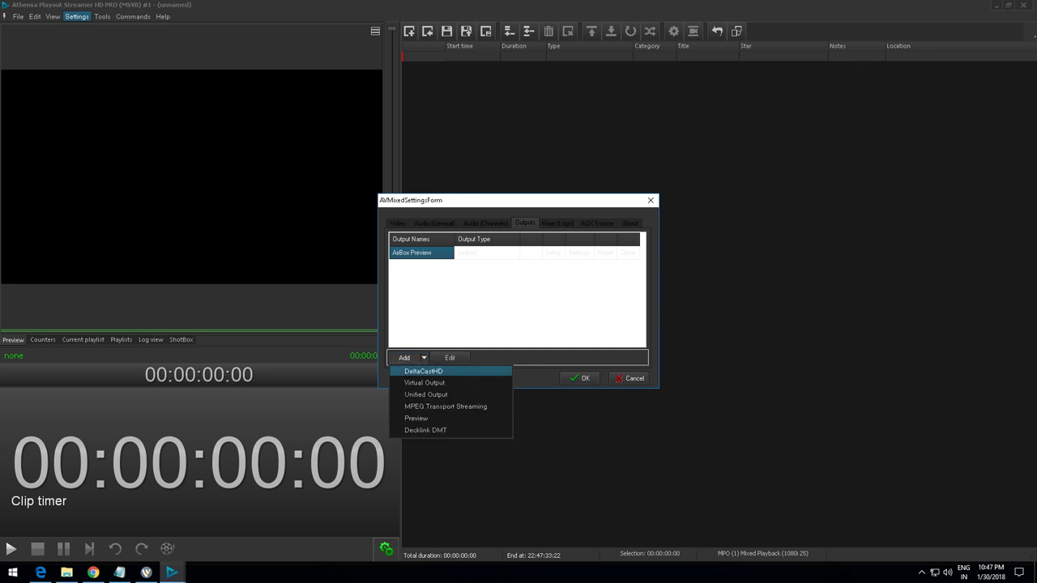
key(Down)
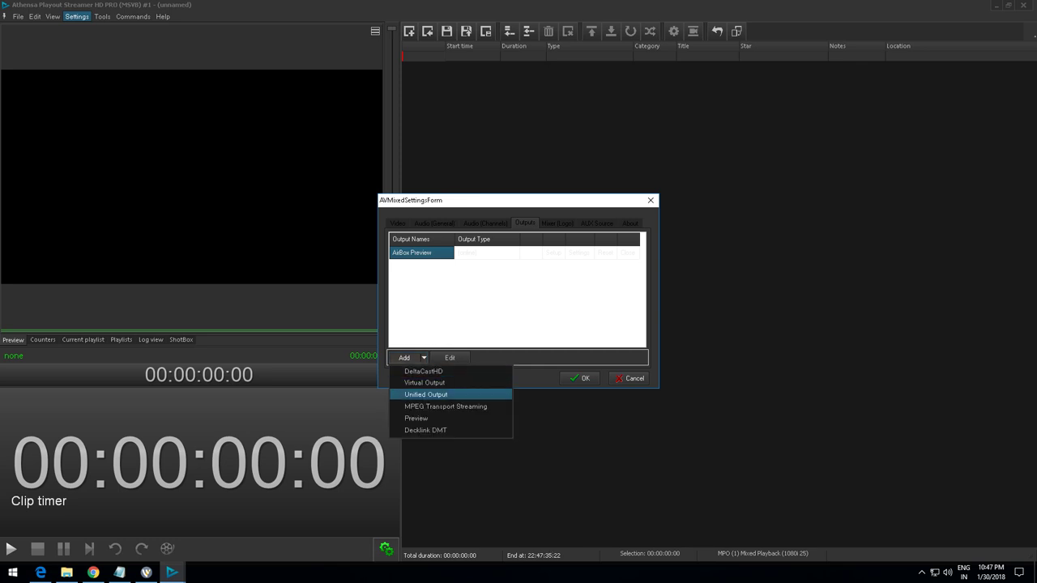
key(Down)
key(Down)
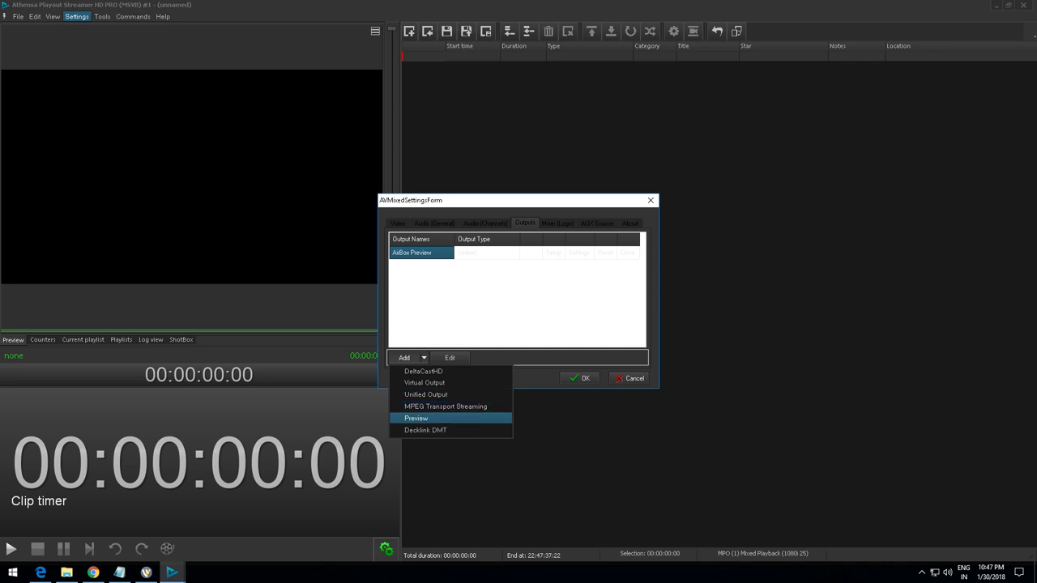
Open the device selection for a Decklink DMT output, look at DeckLink SDI (1) and DeckLink SDI (2), and cancel
key(Down)
key(Return)
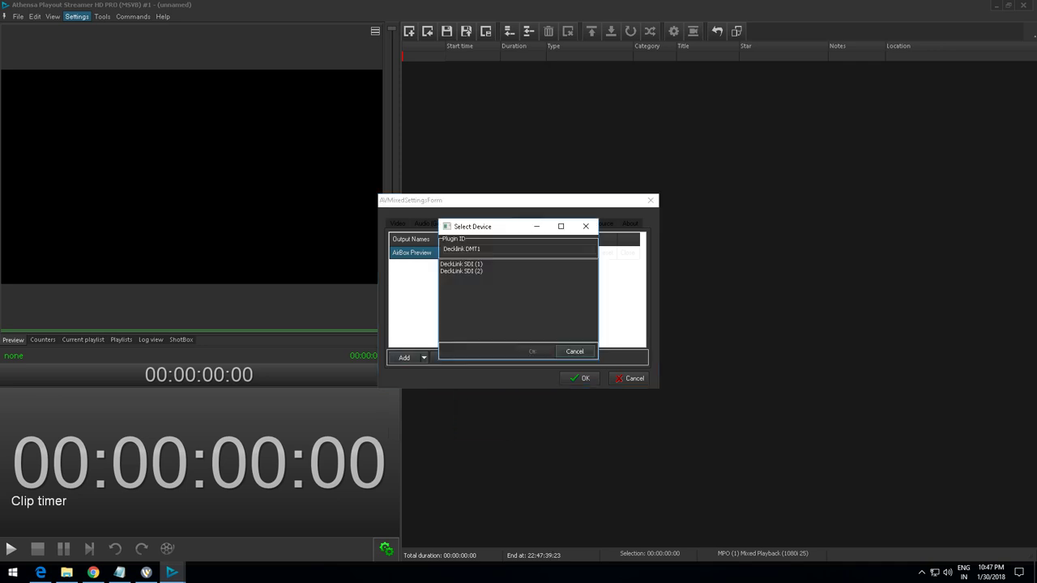
click(462, 264)
click(461, 271)
click(461, 264)
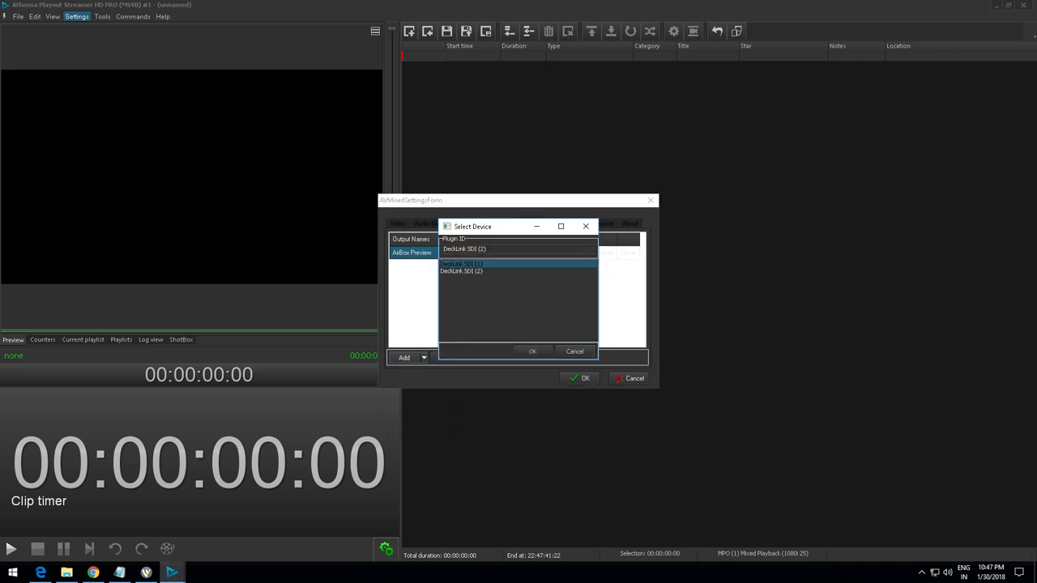
click(462, 271)
click(574, 351)
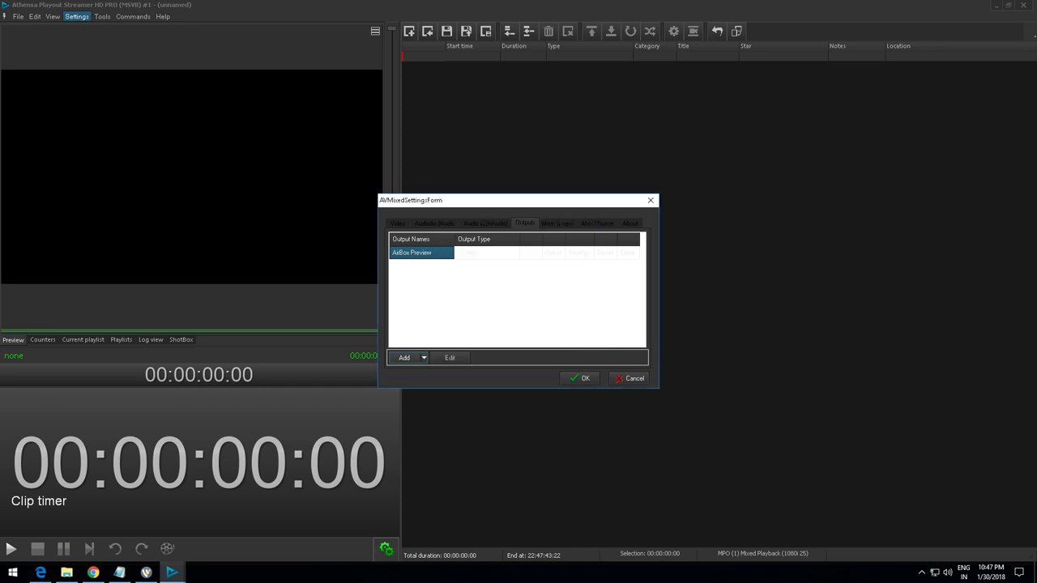
Review the logo mixer settings and keep Graphic Mixer OpenGL as the mixer
click(557, 223)
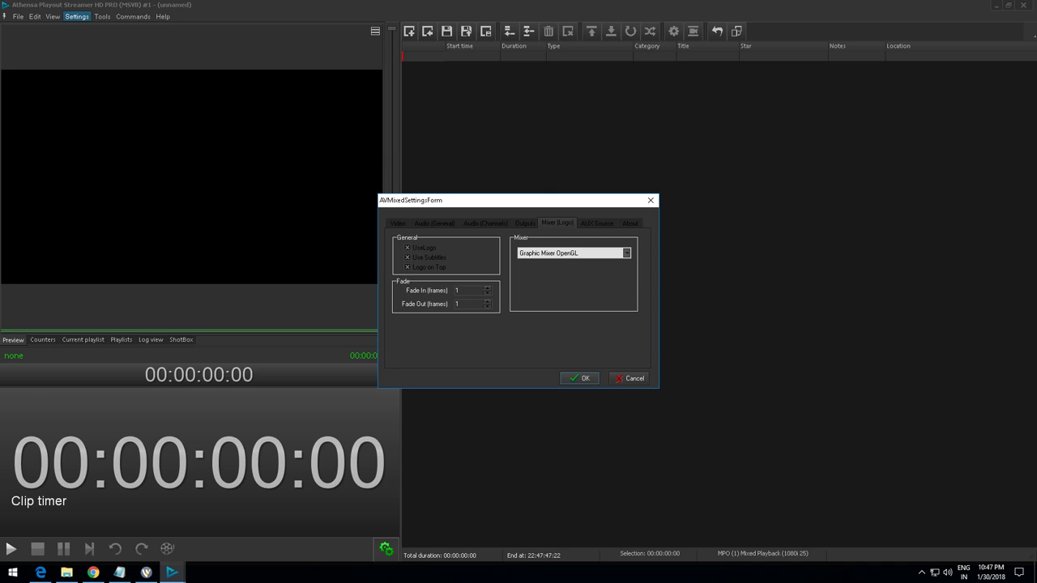
click(407, 267)
click(626, 254)
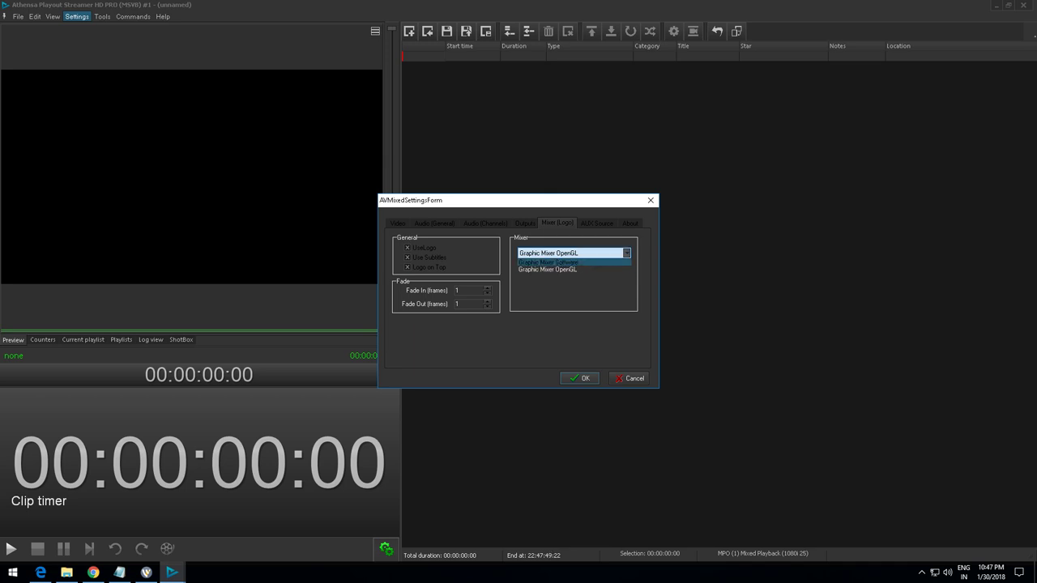
click(566, 269)
Review the AUX source options and the module information, and accept the mixed playback settings
click(597, 223)
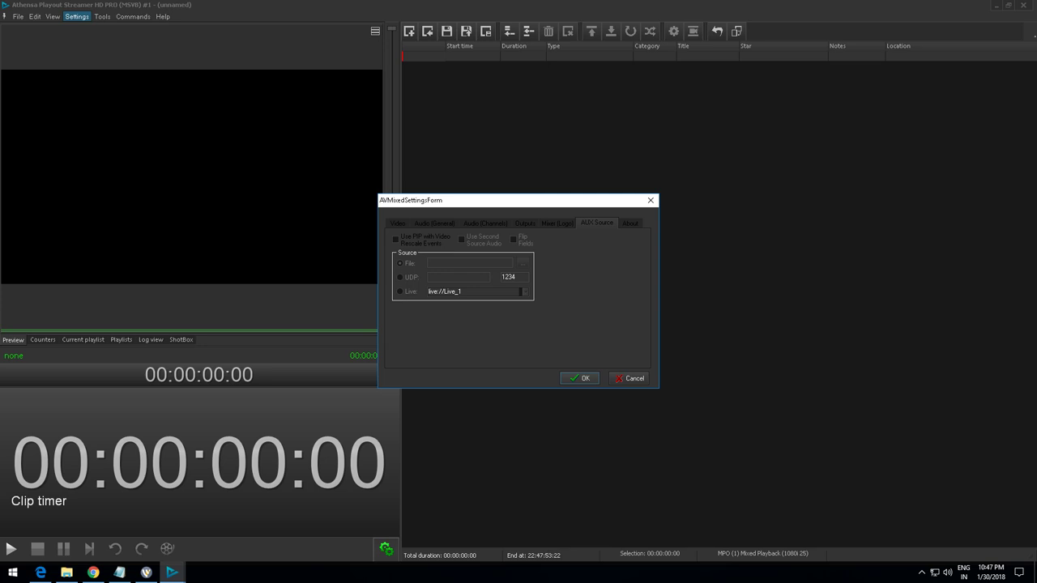
click(396, 240)
click(395, 239)
click(631, 223)
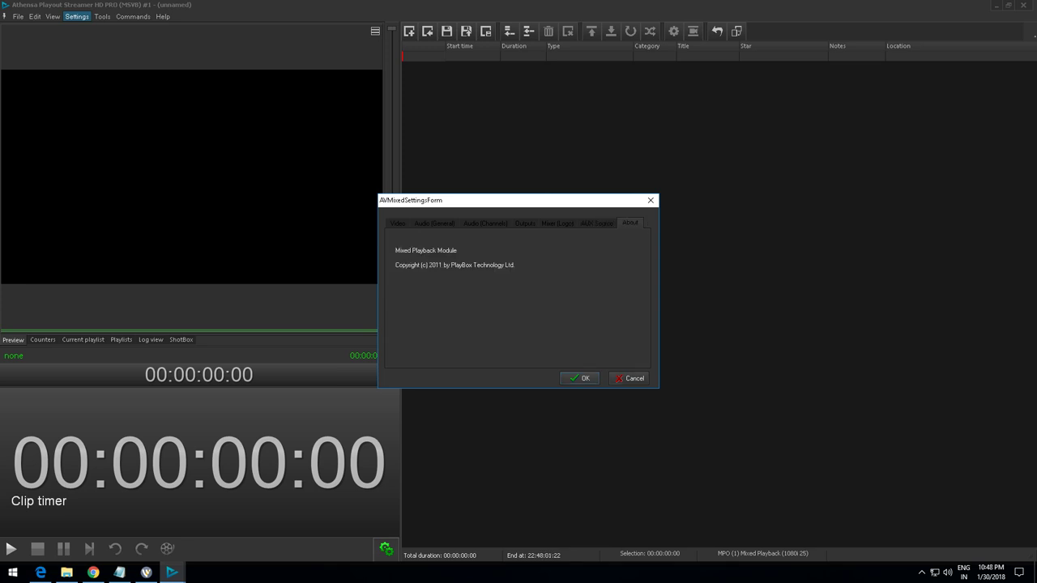
click(580, 379)
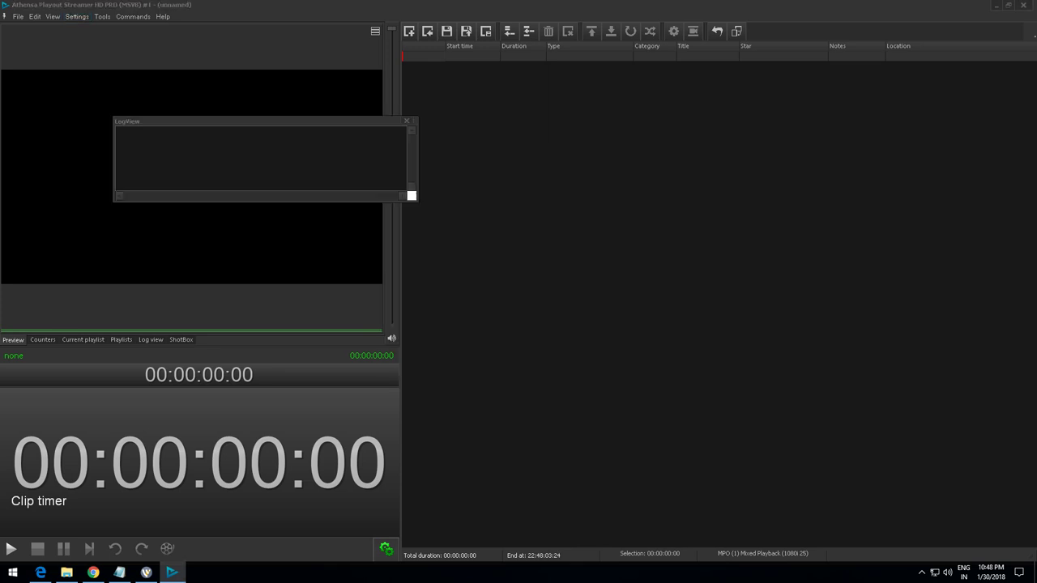
click(407, 120)
Open the logo presets configuration, review its transition and startup options, and close it without changes
click(133, 16)
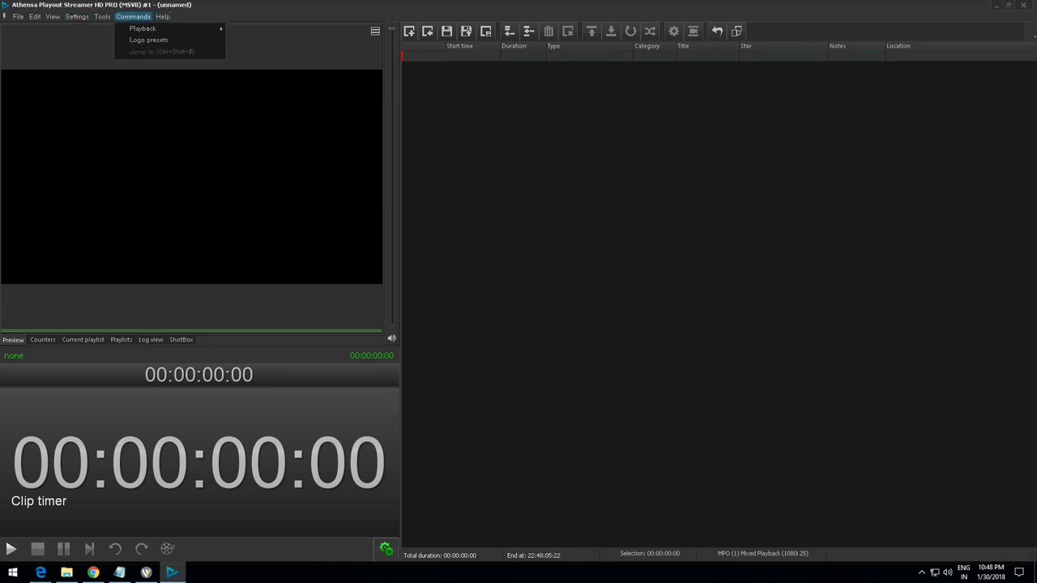
key(Left)
key(Left)
key(Down)
key(Down)
key(Down)
key(Down)
key(Down)
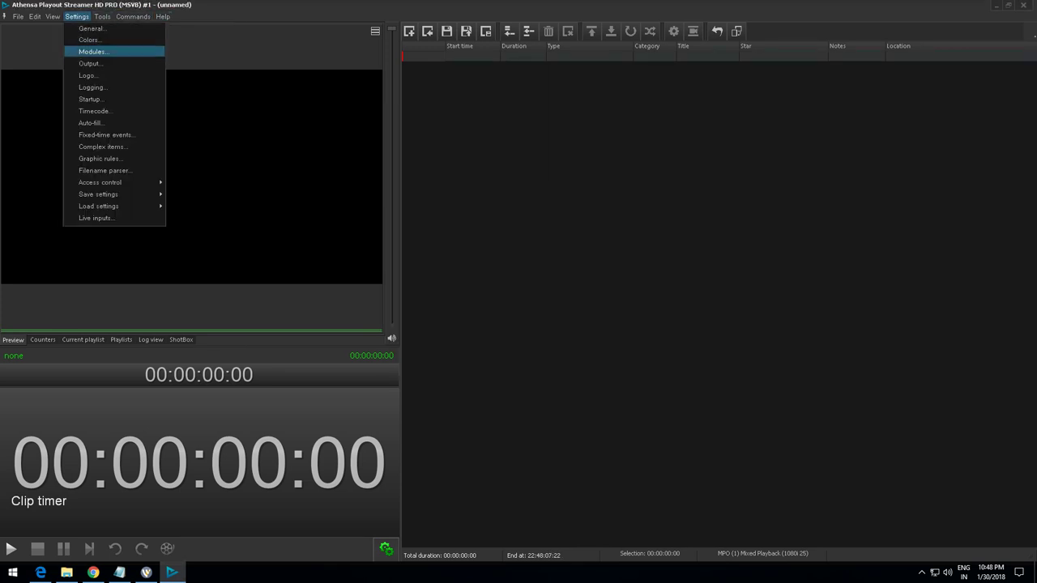
key(Return)
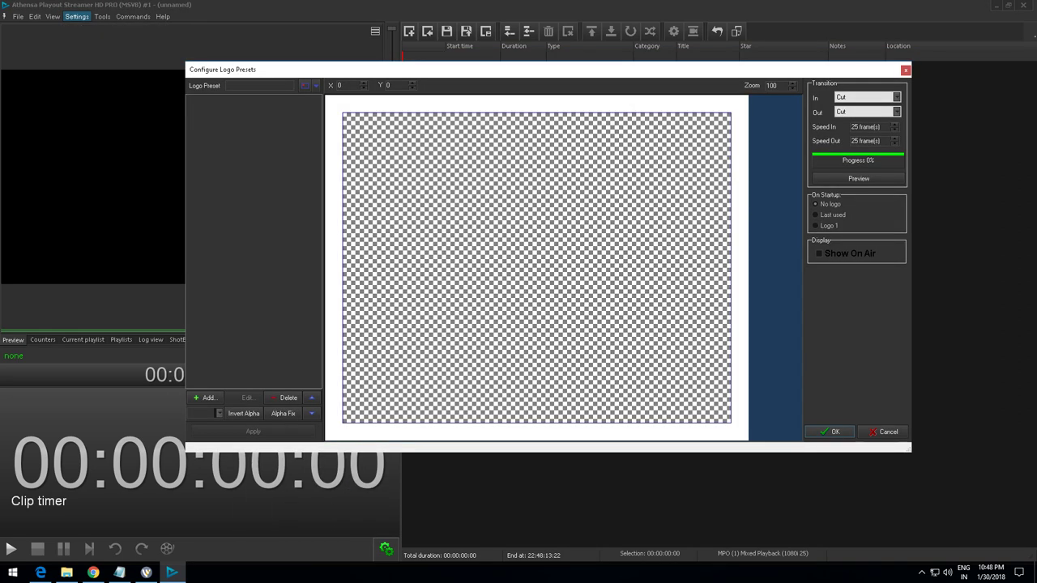
mouse_move(909, 450)
mouse_down()
mouse_move(1001, 502)
mouse_move(913, 460)
mouse_up()
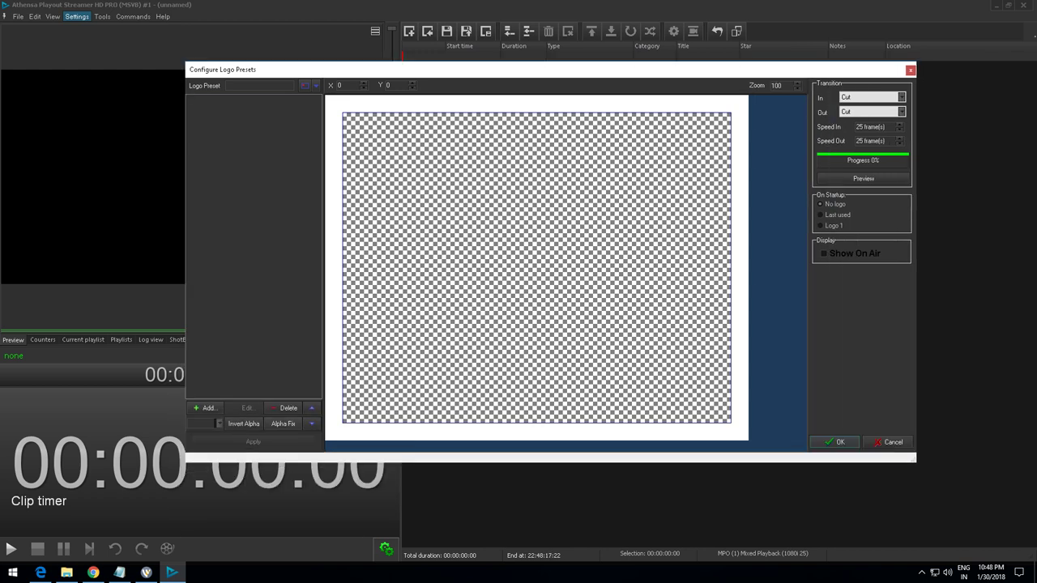
click(911, 71)
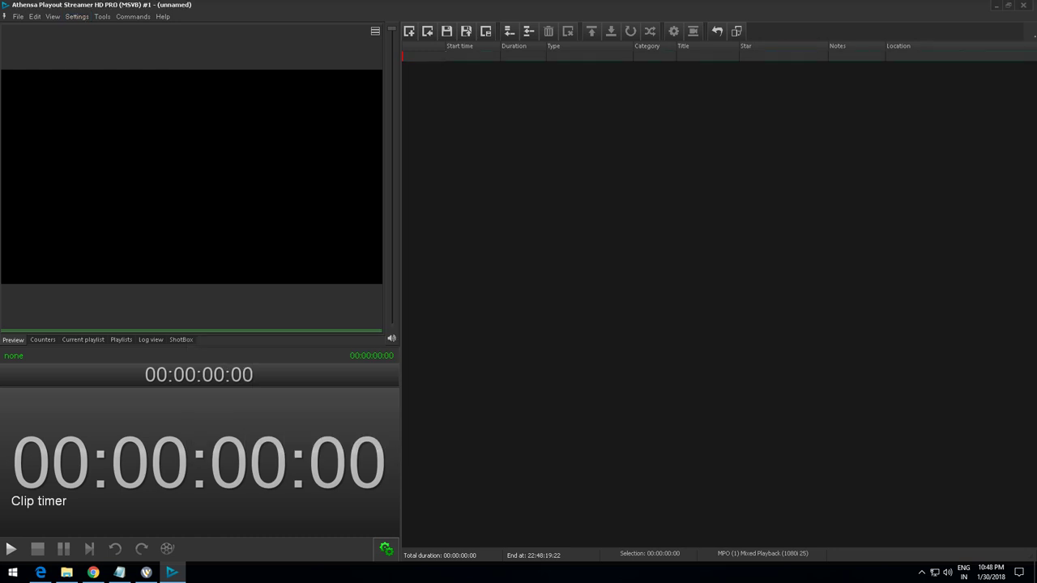
Enable logging, events in AsRun and the as-run log per playlist in the log options
click(77, 16)
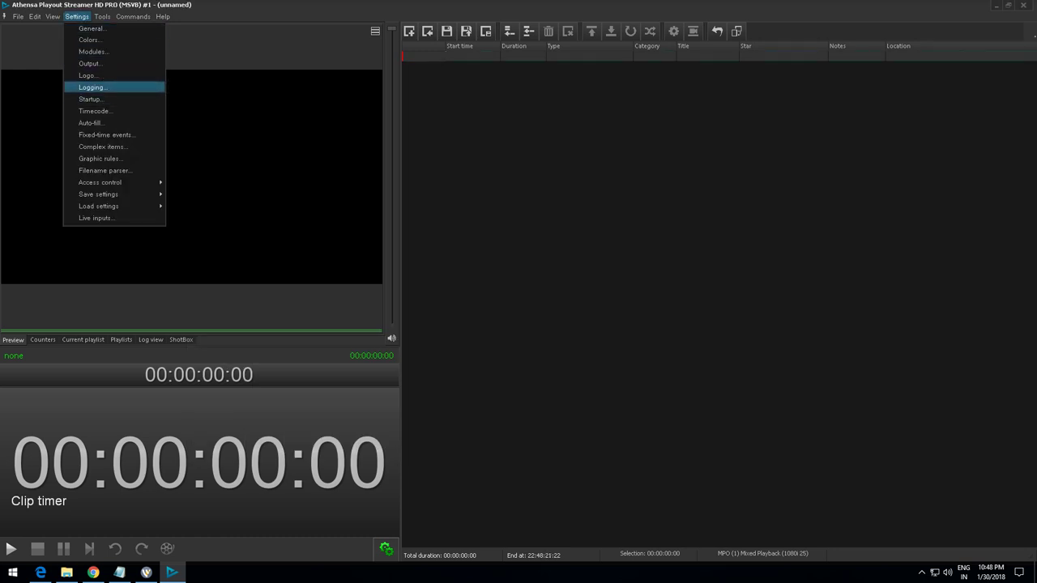
click(92, 87)
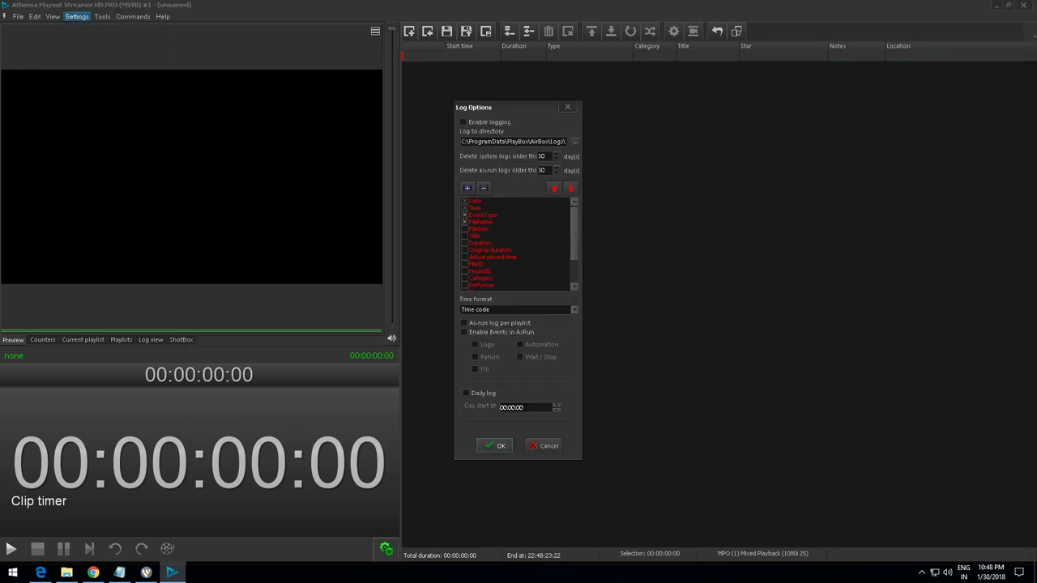
key(space)
key(Tab)
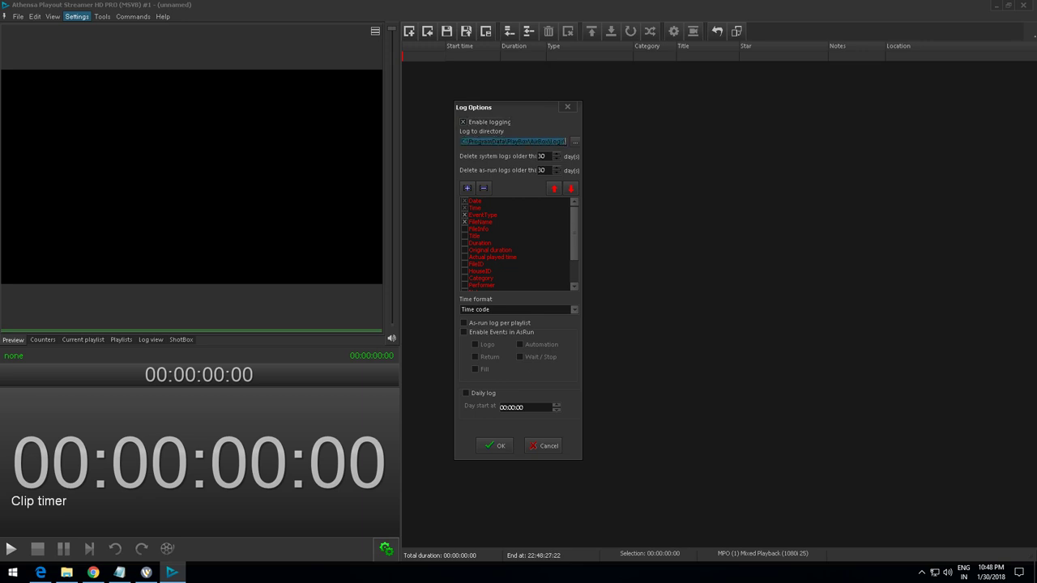
drag(575, 234, 574, 250)
scroll(517, 243, down, 1)
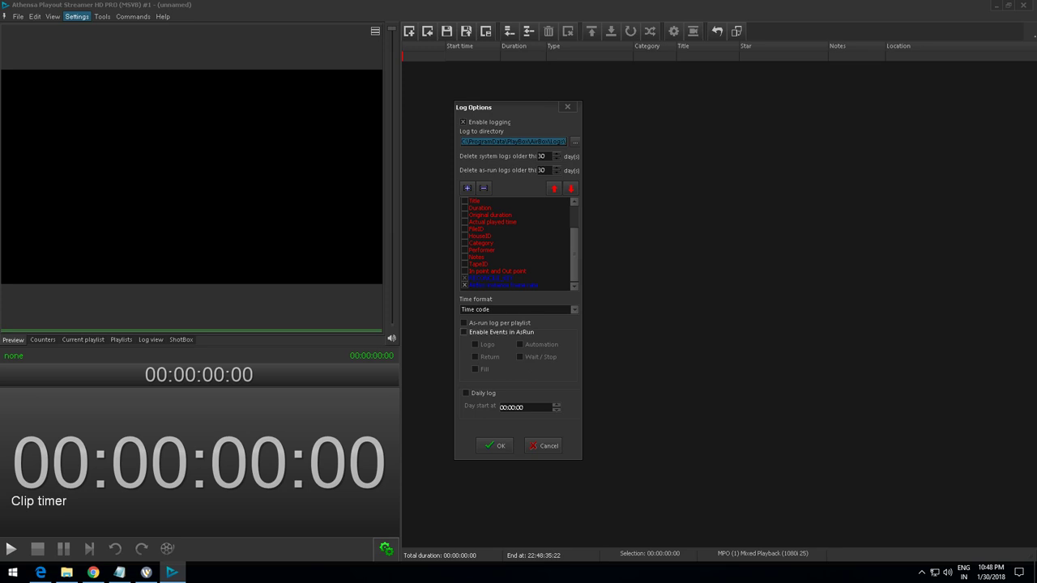
click(465, 332)
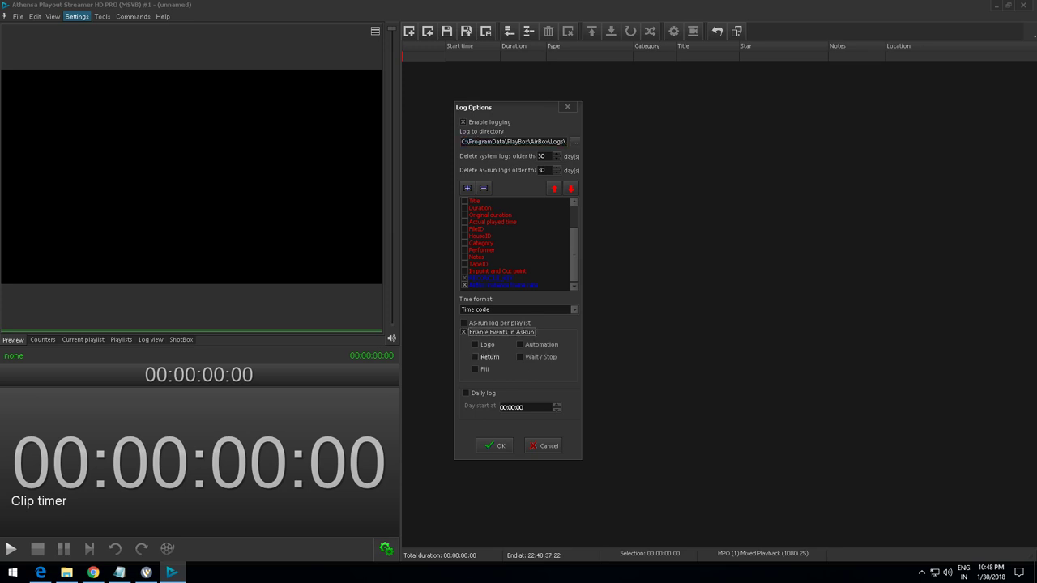
click(494, 322)
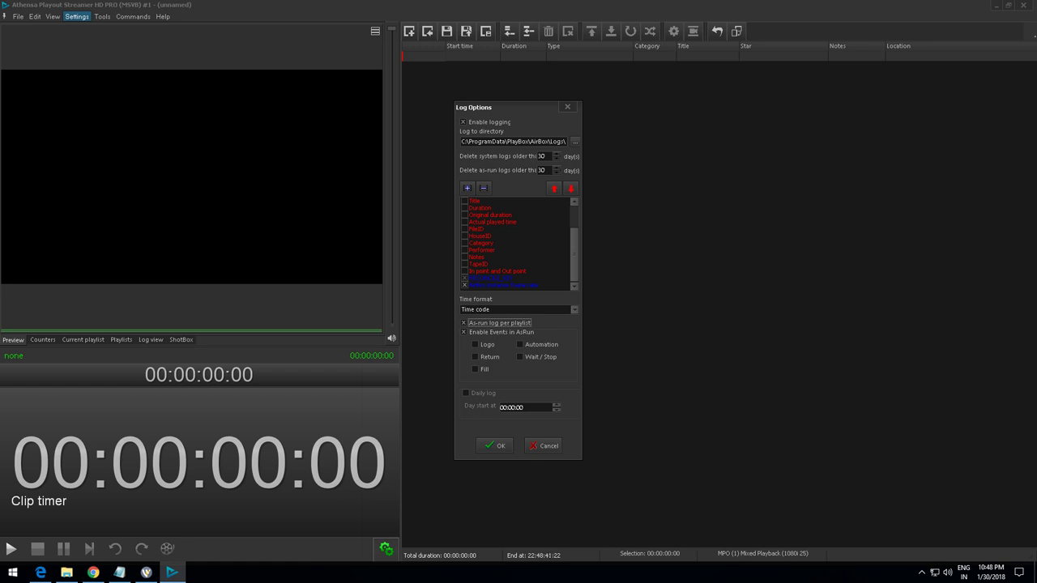
click(494, 445)
Open the timecode settings, review the LTC Reader, and close it
click(77, 16)
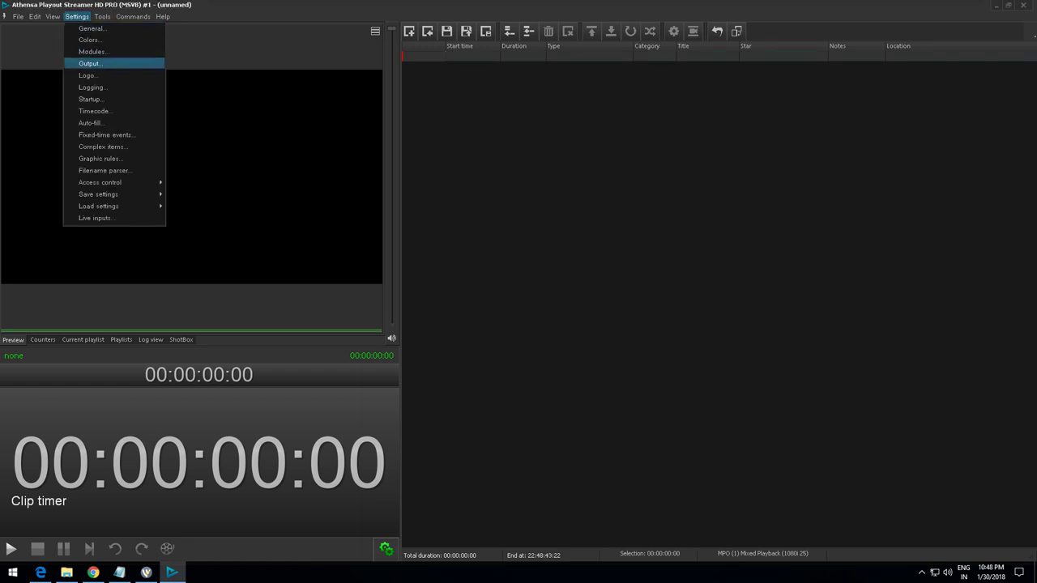
click(94, 111)
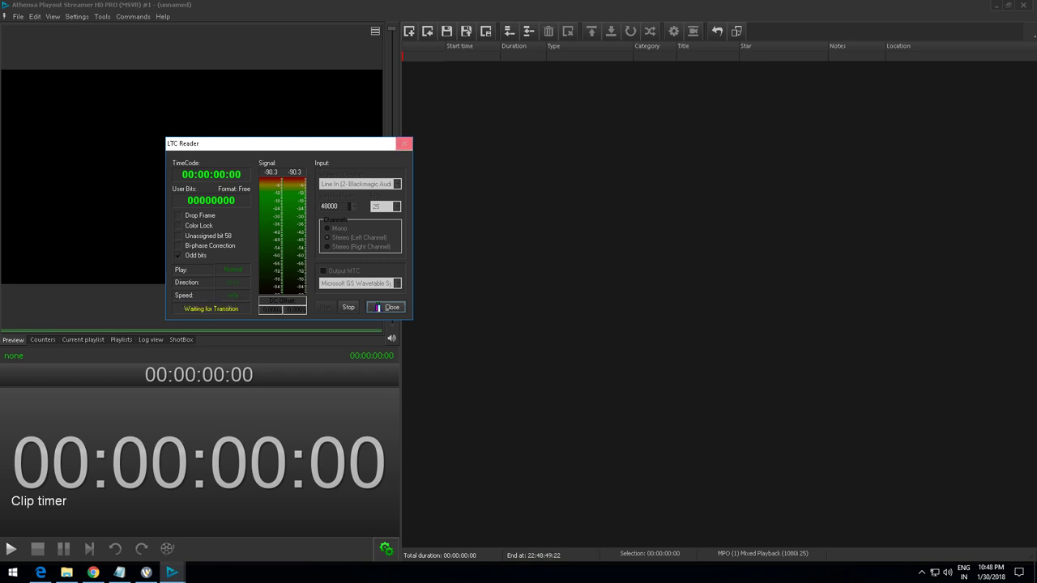
click(404, 143)
Review the auto-fill options for the default clip, categories and defined lives, and cancel
click(77, 16)
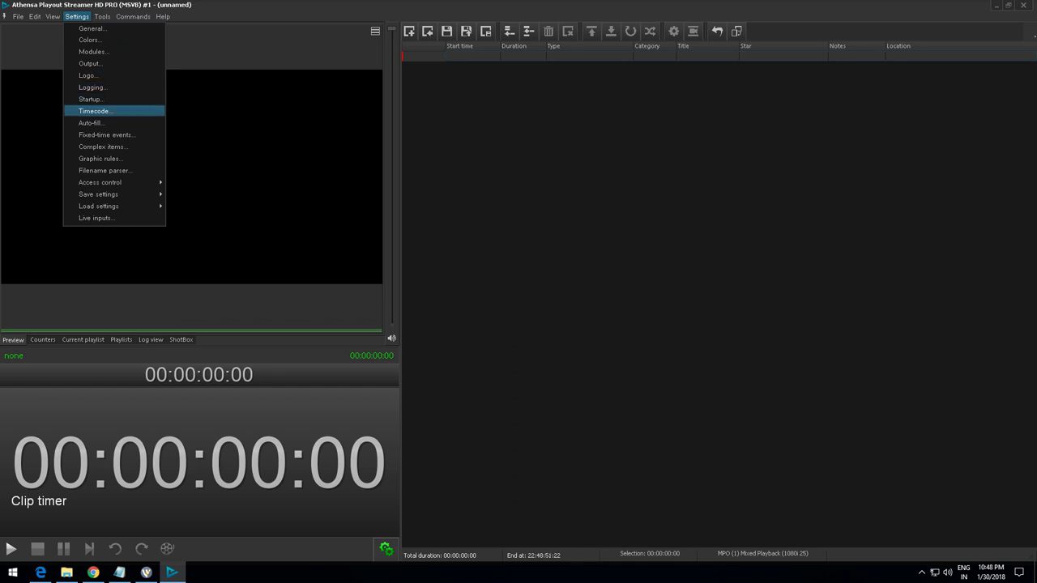
click(91, 123)
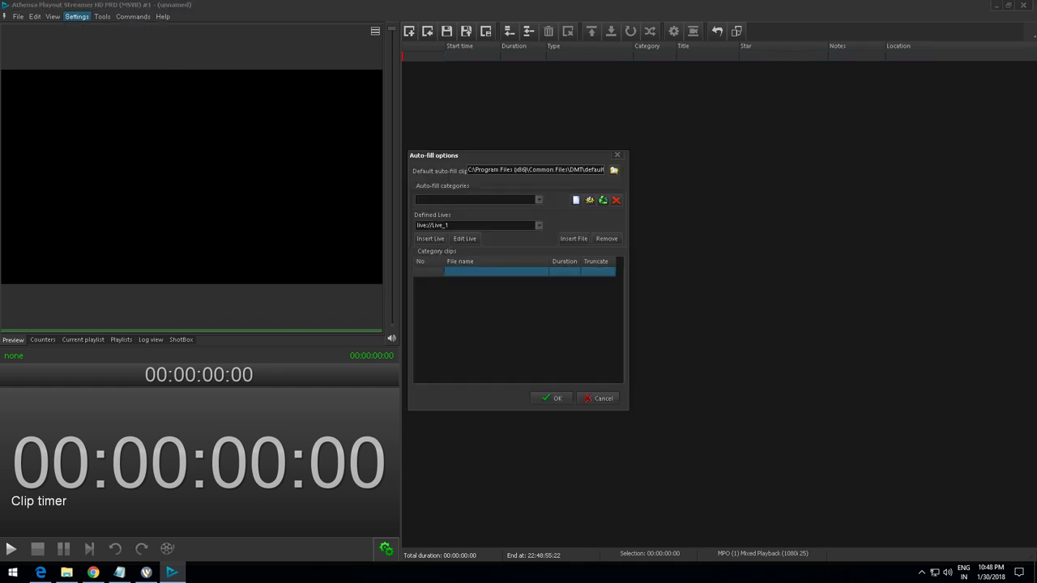
click(599, 398)
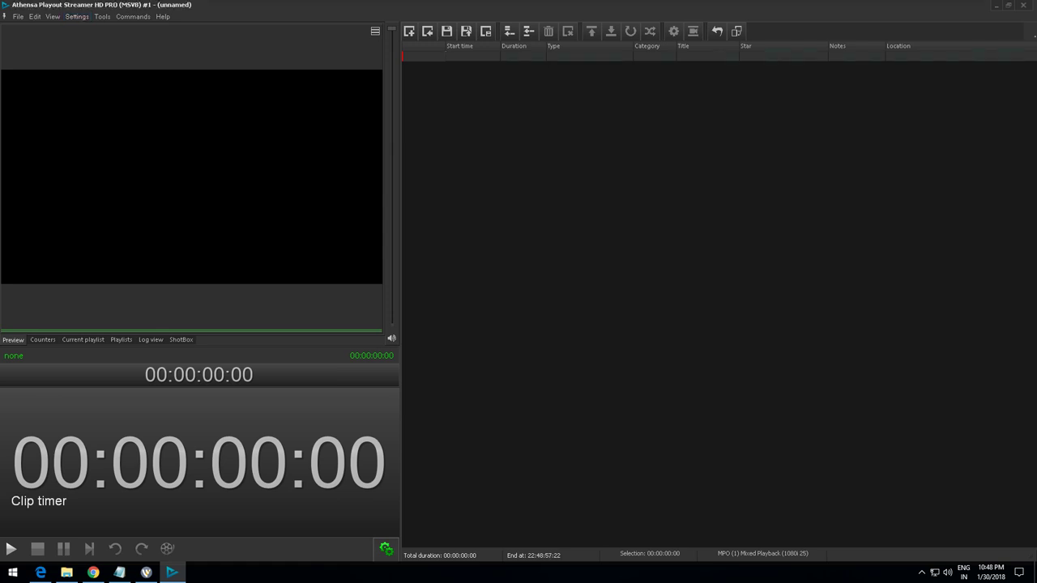
Review the fixed-time event options for conflicts, overlaps, gap filling and start tolerance, and cancel
click(77, 16)
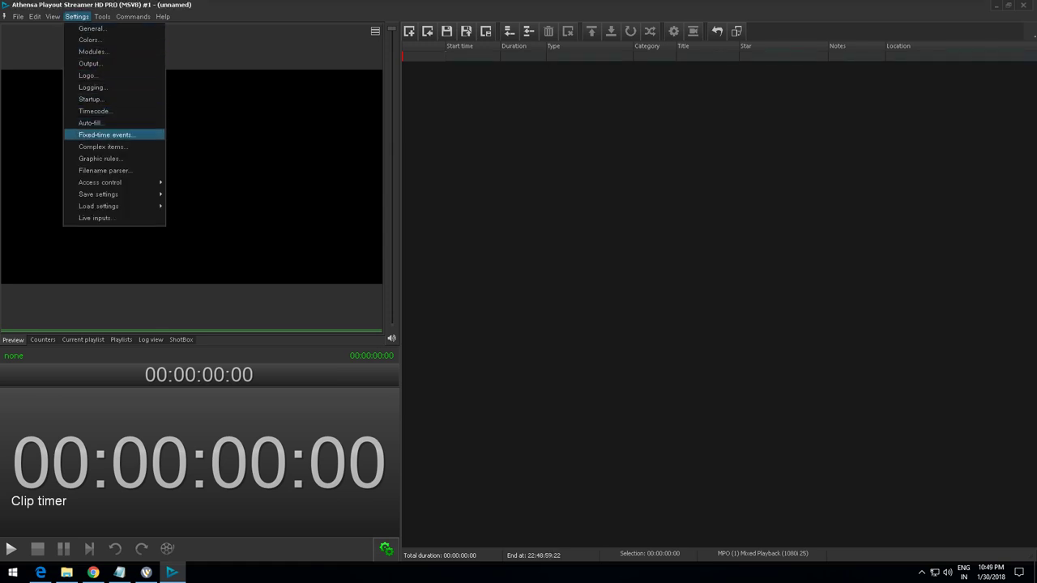
click(105, 134)
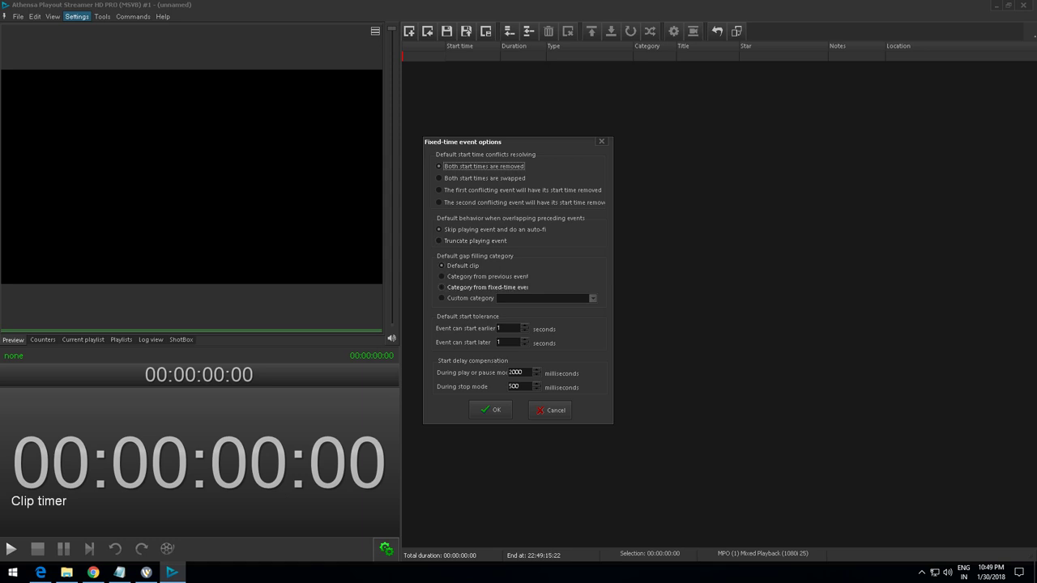
click(553, 410)
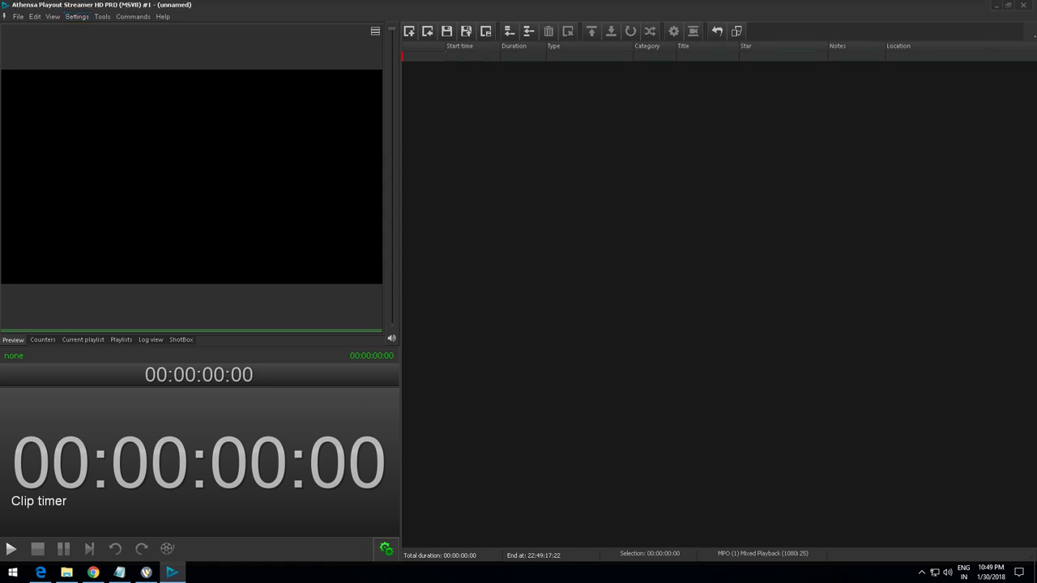
Create a complex item named 1 in the complex event presets editor
click(77, 16)
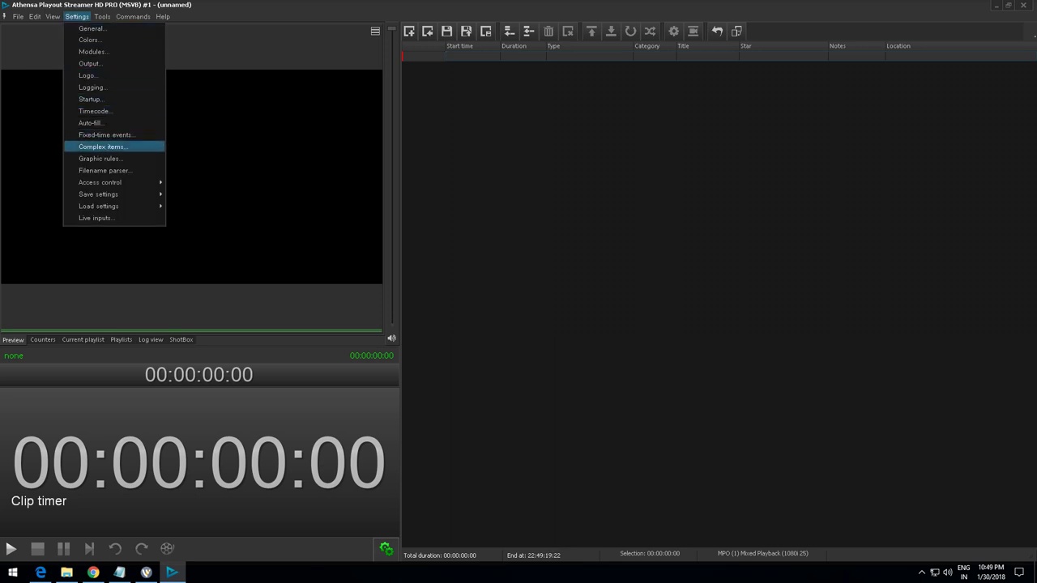
click(103, 147)
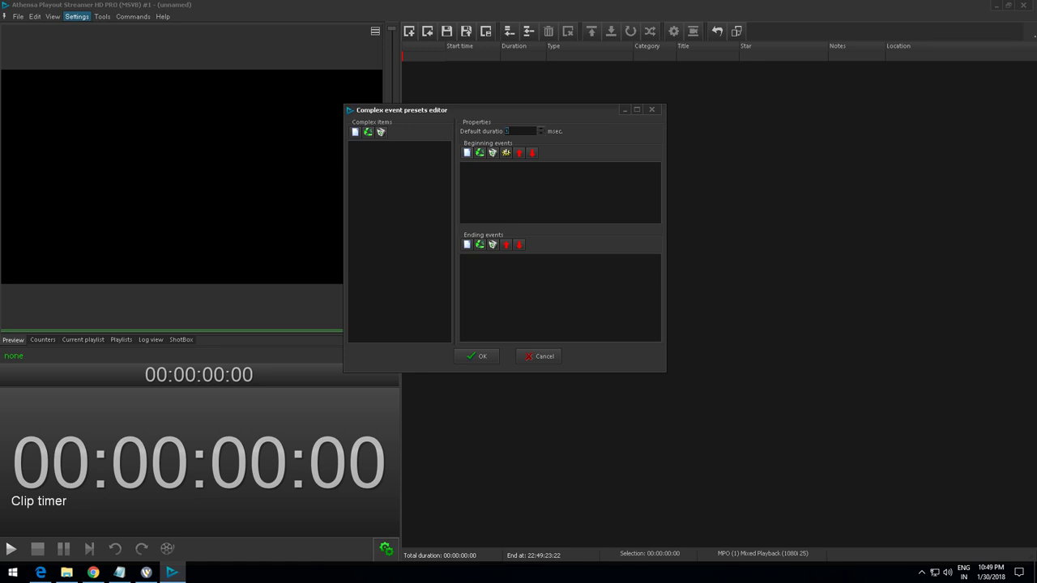
click(355, 132)
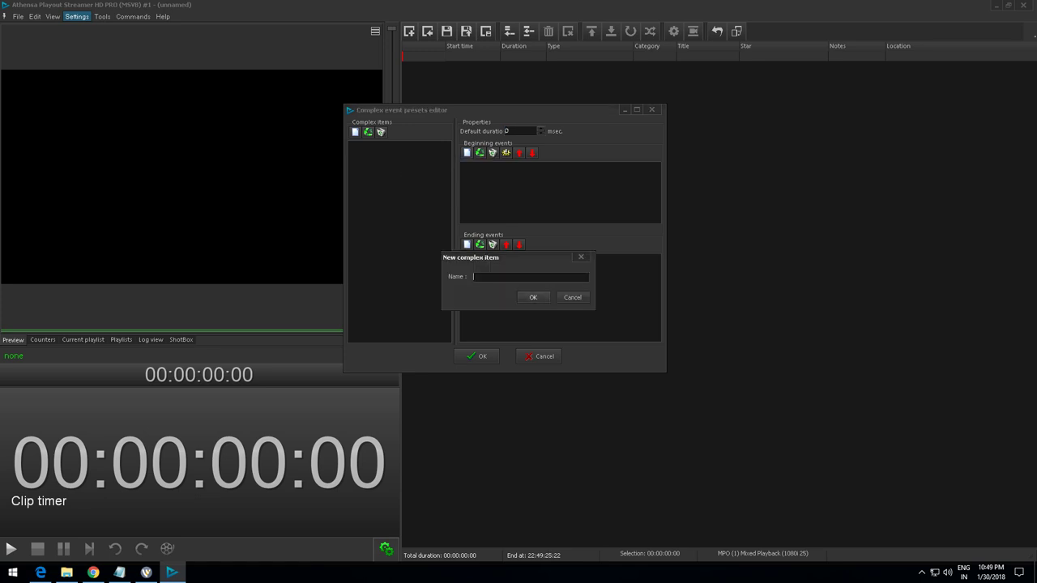
text(1)
key(Return)
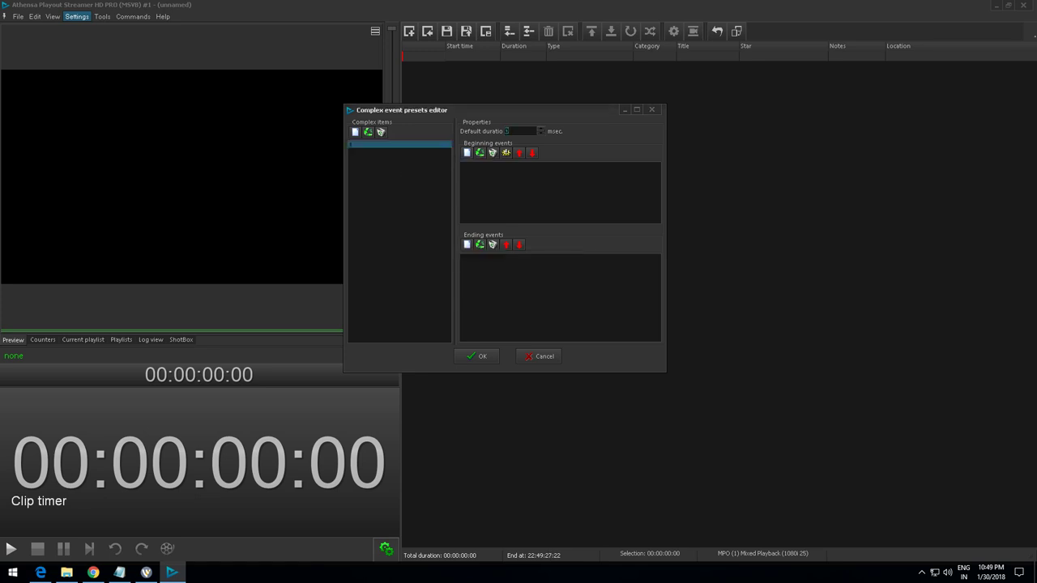
Review the event types available for the item's beginning and ending events, and cancel the presets editor
right_click(483, 198)
mouse_move(513, 203)
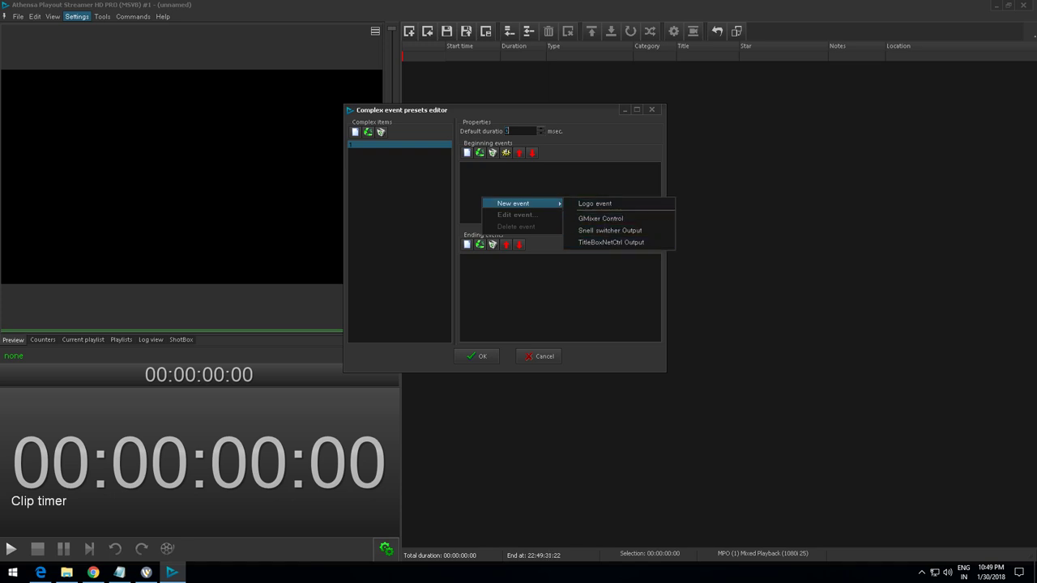
click(598, 280)
right_click(477, 294)
mouse_move(510, 300)
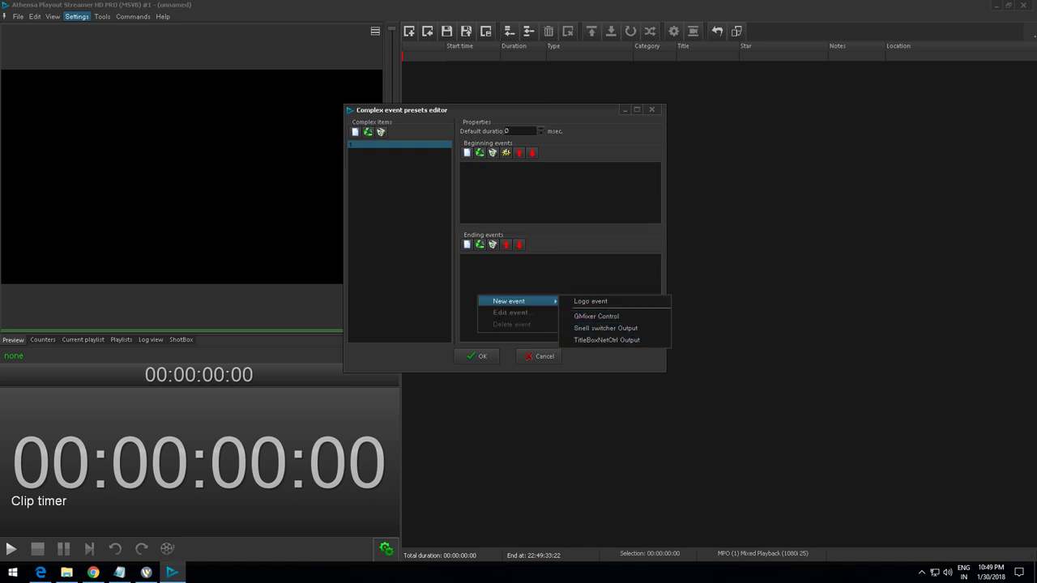
click(541, 356)
Open the graphic rules and examine the Example rule's condition and its clip start and end action scripts
click(77, 16)
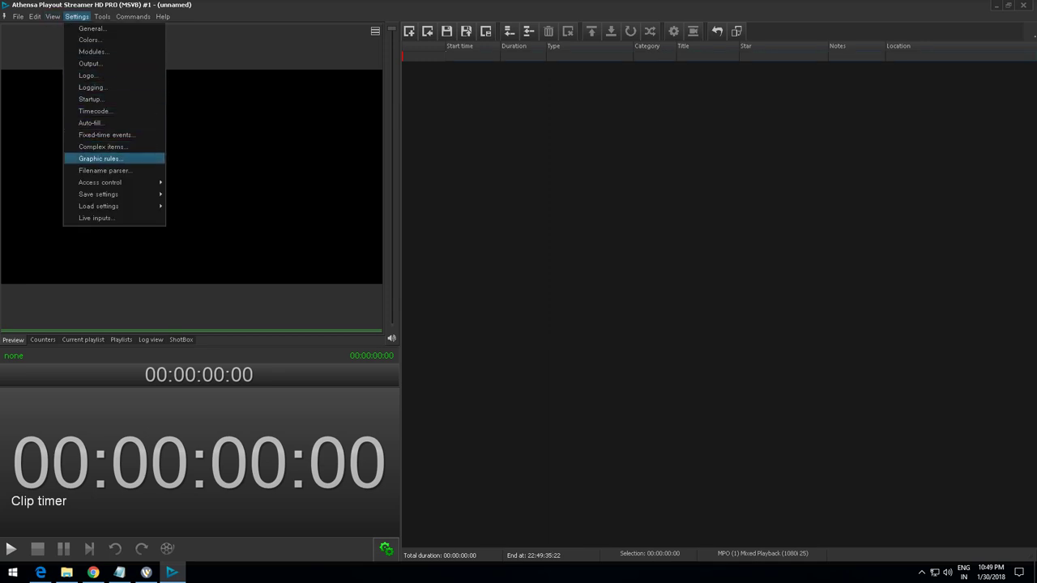
key(Return)
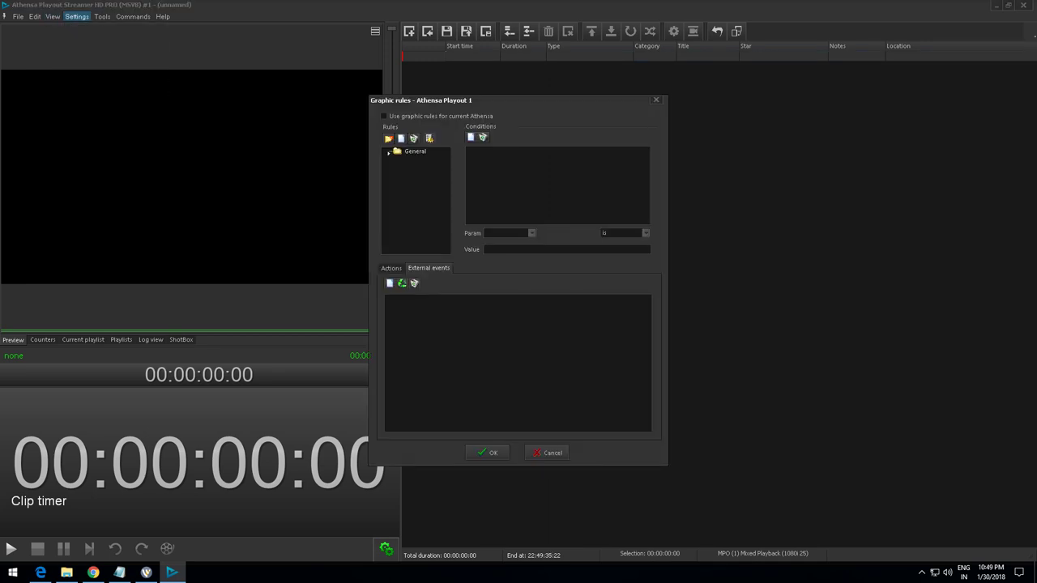
double_click(415, 151)
click(425, 160)
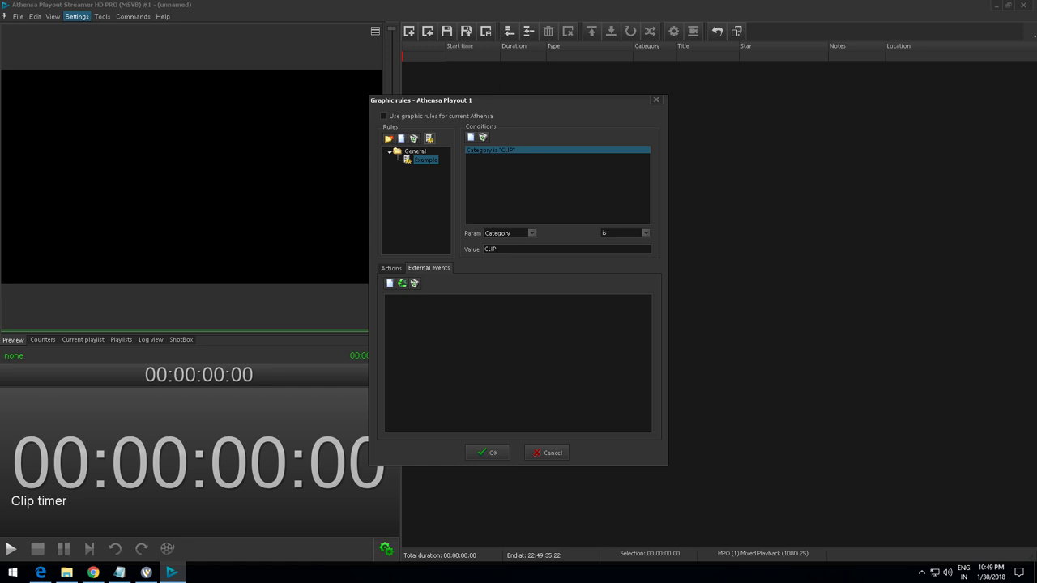
click(391, 268)
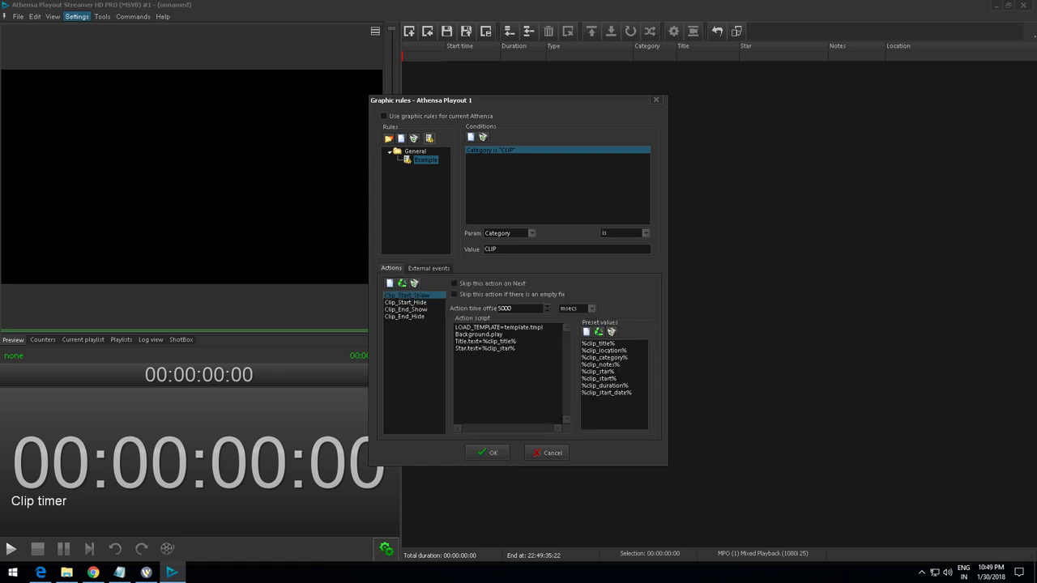
click(405, 303)
click(406, 310)
click(404, 316)
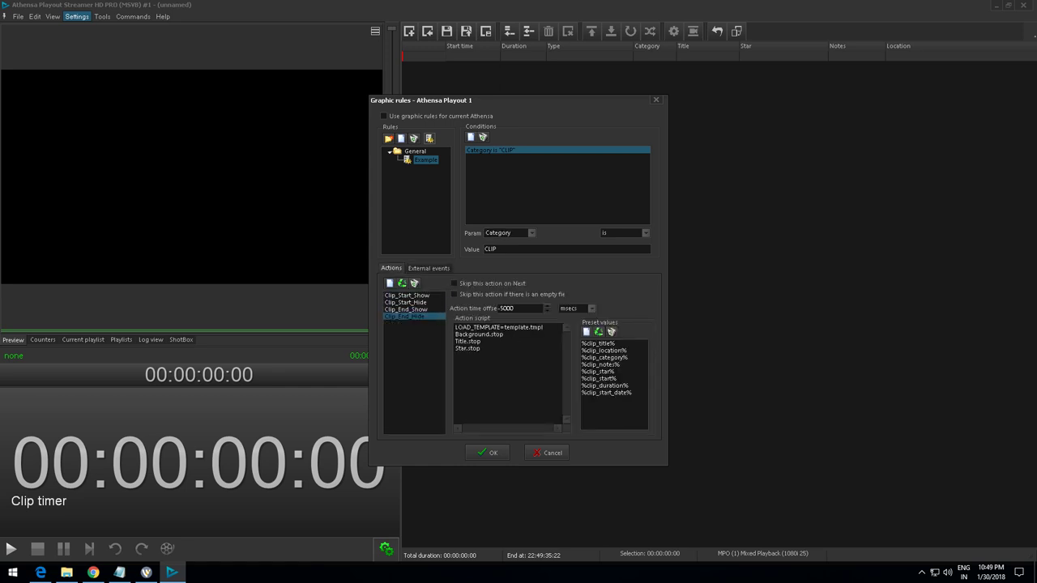
Review the preset clip values available for action scripts in the graphic rules, and cancel the dialog
click(598, 344)
click(603, 350)
click(604, 357)
key(ctrl+a)
click(547, 453)
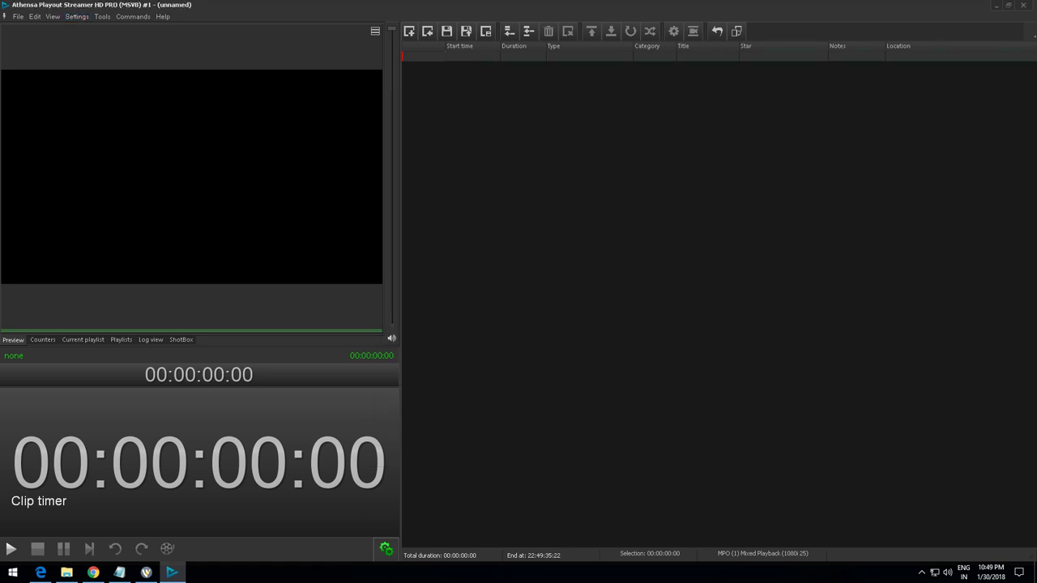
Open the filename parser settings, examine the parser activation option and the active preset list, and cancel
click(77, 16)
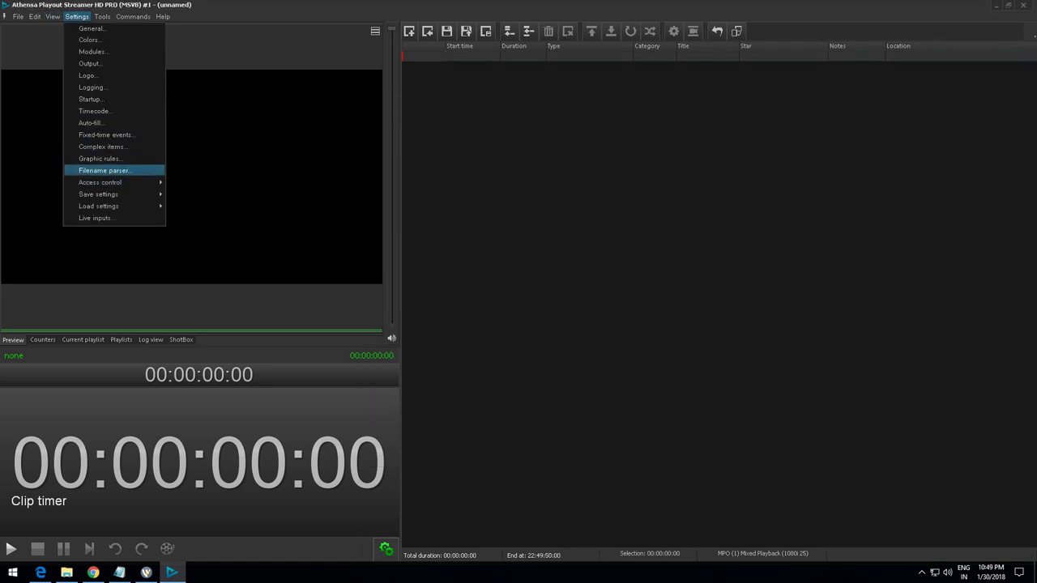
click(104, 170)
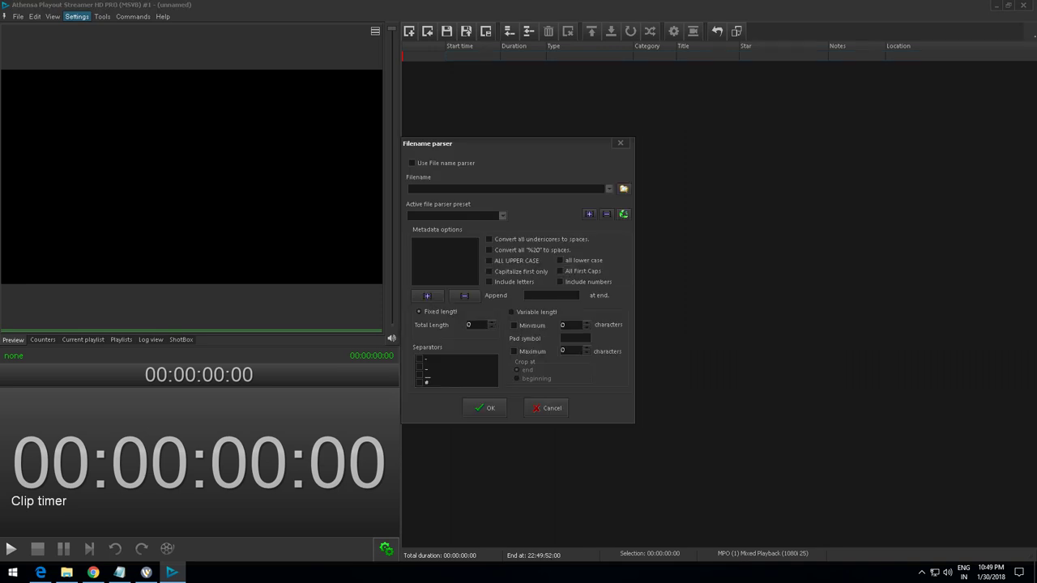
click(412, 164)
key(space)
click(502, 216)
click(502, 217)
click(546, 409)
Examine the access control options in the settings, including full access and password change
click(77, 16)
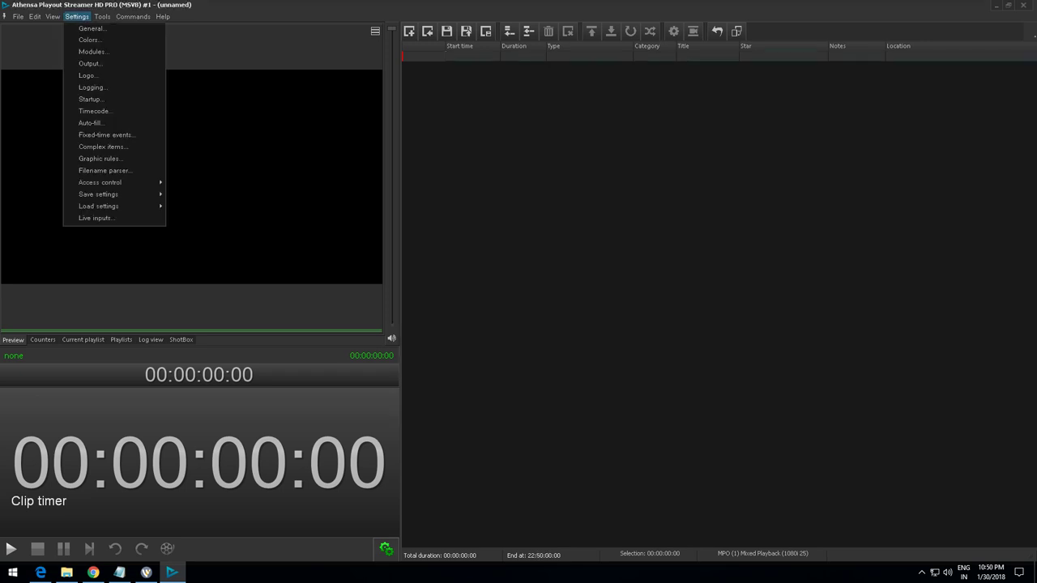
key(Down)
key(Down)
key(Down)
key(Down)
key(Down)
key(Down)
key(Down)
key(Down)
key(Down)
key(Down)
key(Down)
key(Down)
key(Down)
key(Down)
key(Right)
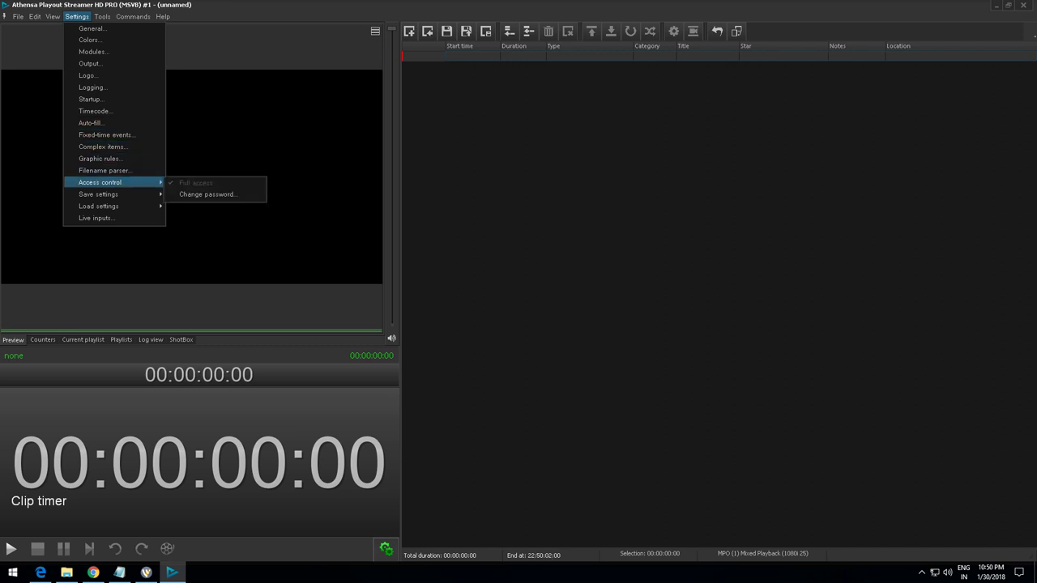
key(Right)
key(Down)
key(Left)
Examine the options for saving and loading settings for Athensa Playout #1 or all instances
key(Down)
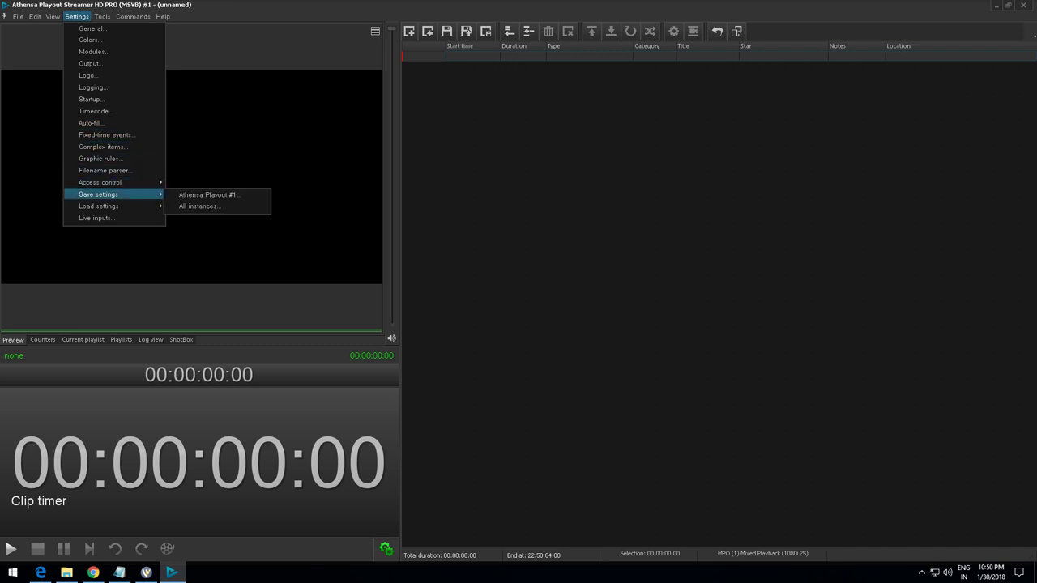
key(Right)
key(Down)
key(Left)
key(Down)
Open the live inputs editor, try to add another live input after Live_2, and close the editor
key(Down)
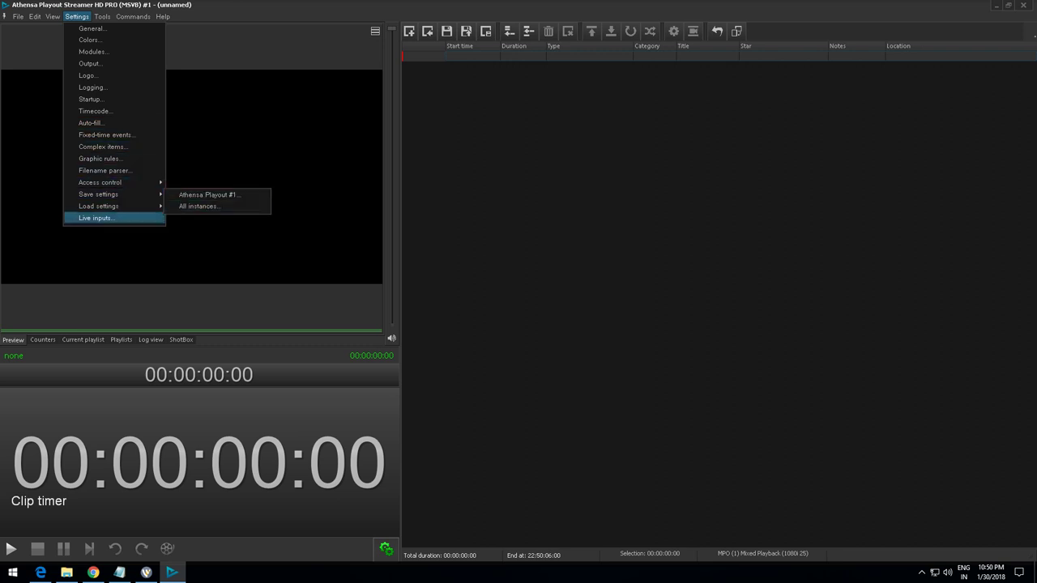
key(Up)
key(Down)
key(Escape)
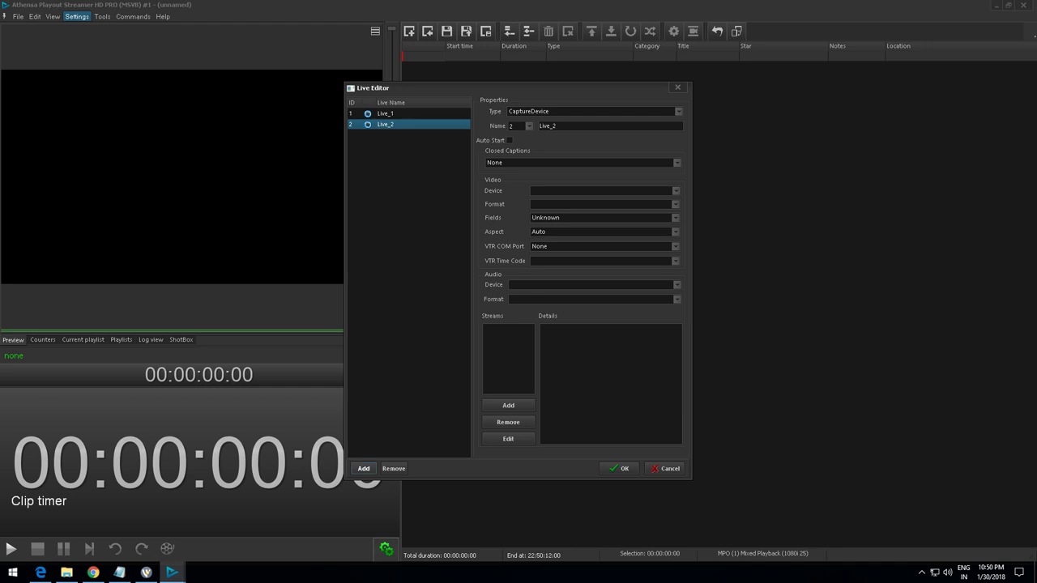
click(364, 468)
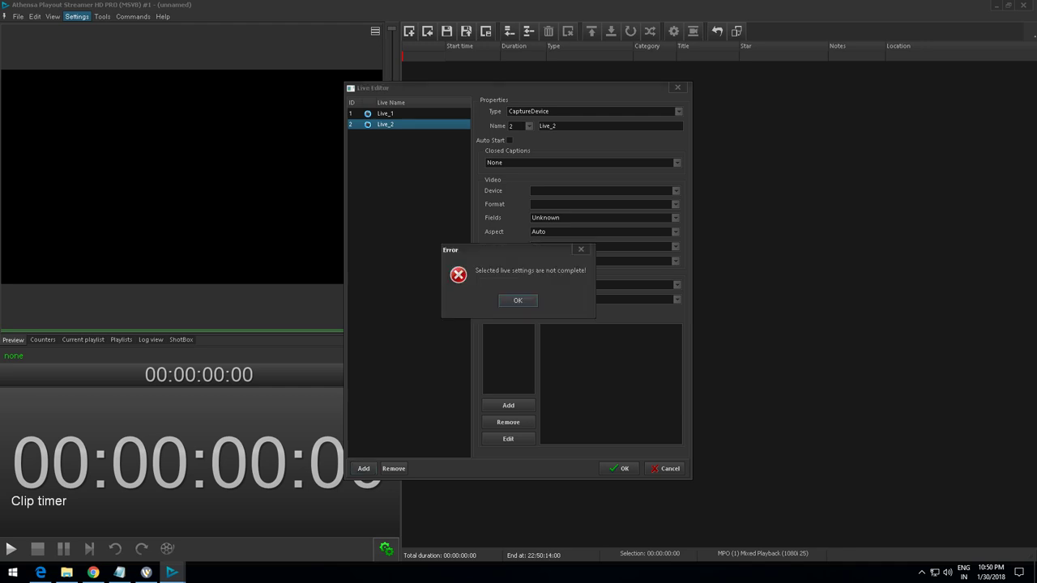
key(Return)
key(Escape)
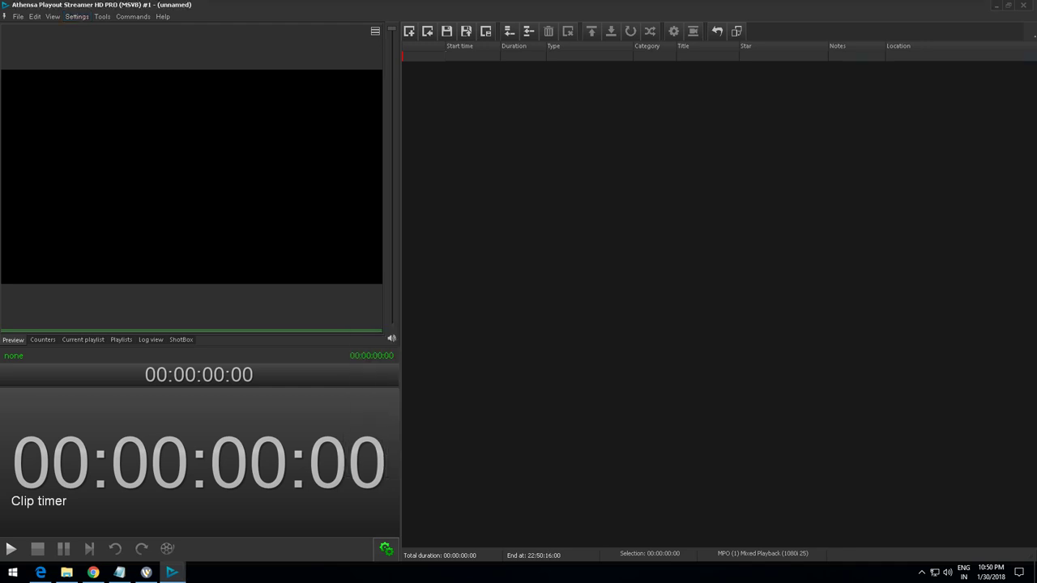
Open the Change file path tool, review its old and new folder options, and cancel
key(Down)
key(Right)
key(Left)
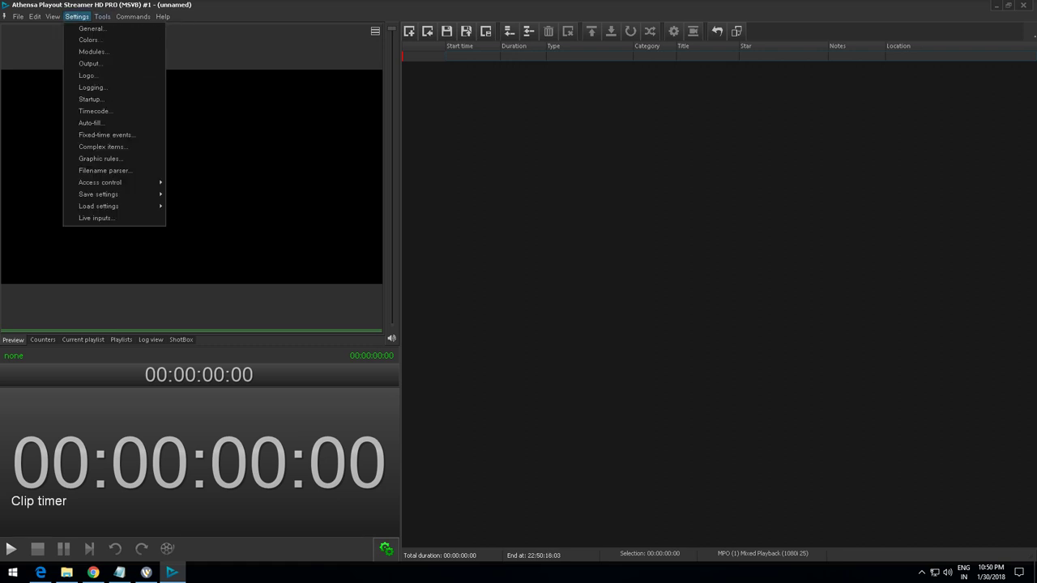
key(Right)
key(Down)
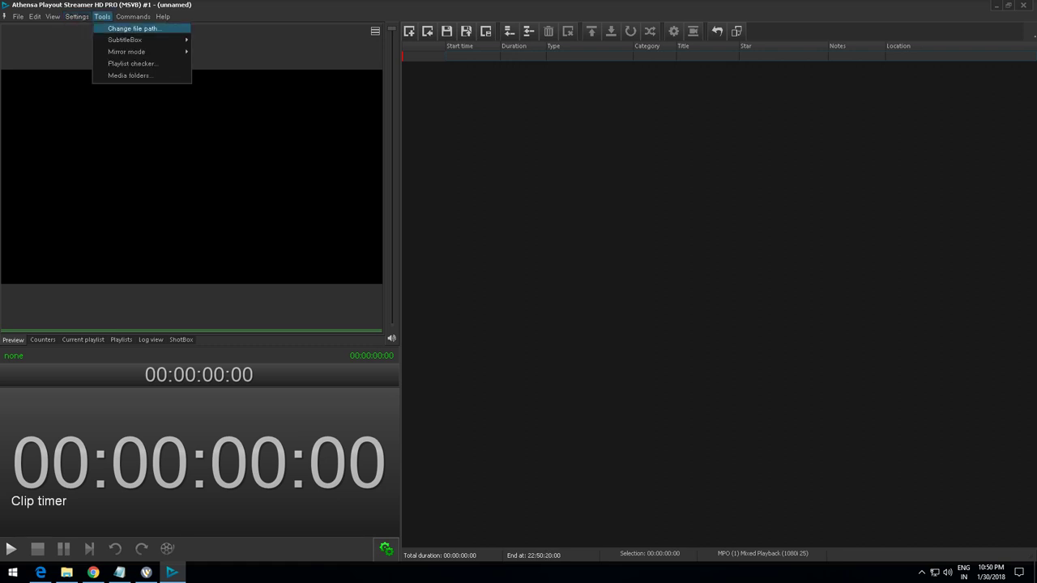
key(Return)
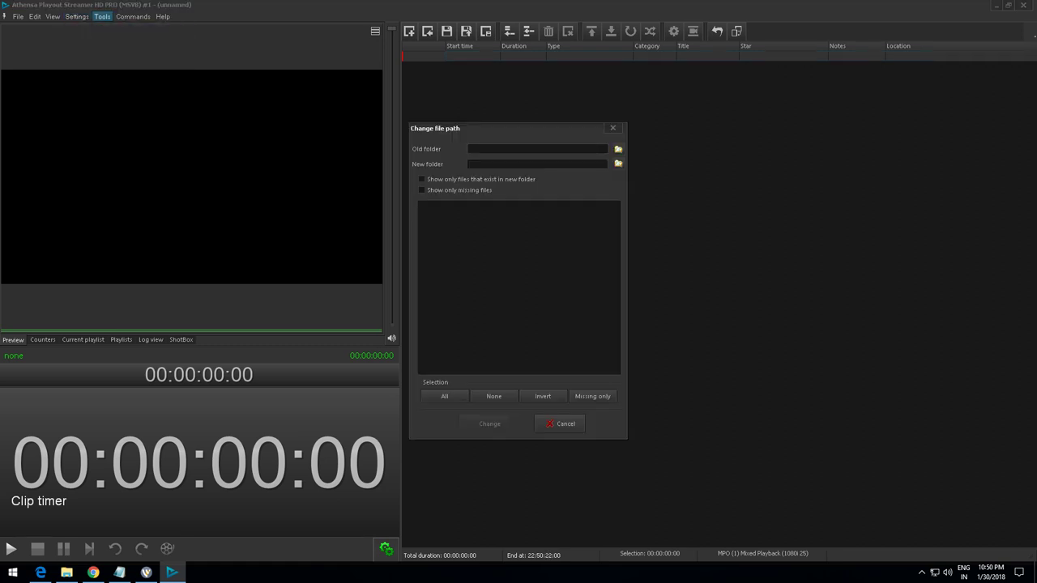
key(space)
key(Tab)
key(Escape)
Enable the SubtitleBox tool
key(alt+t)
key(Down)
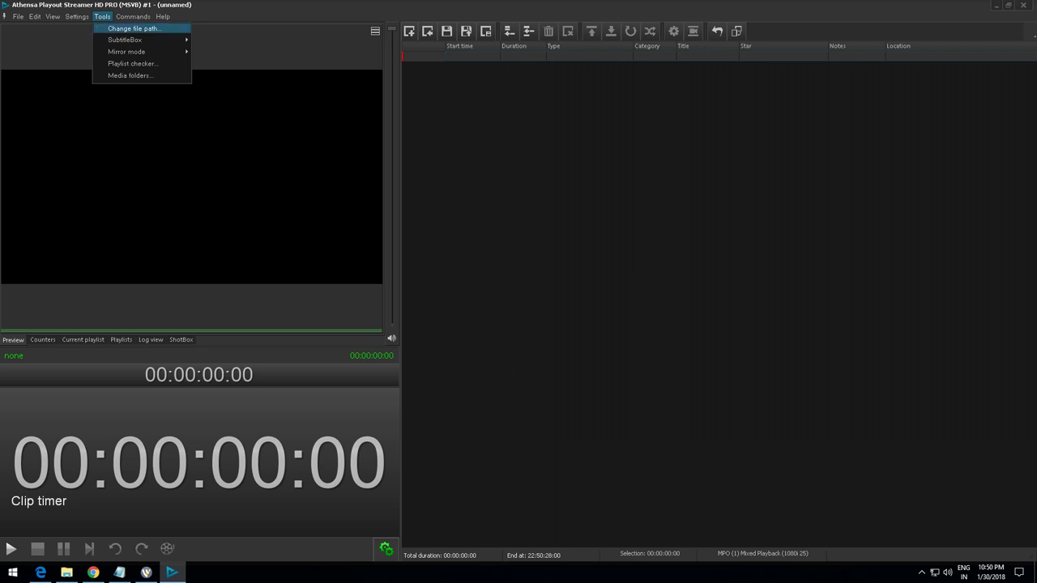
key(Down)
key(Right)
key(Return)
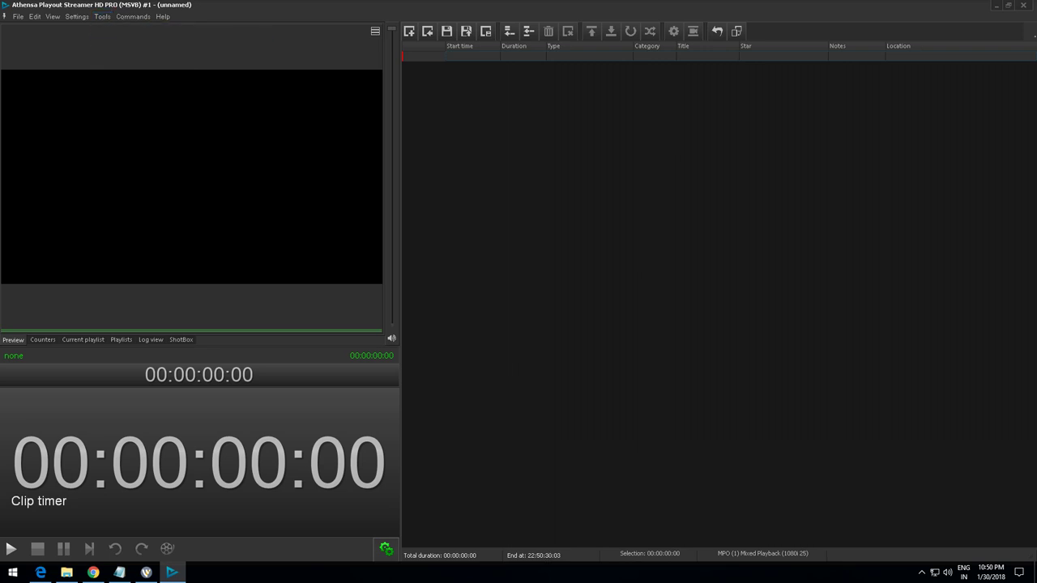
Configure SubtitleBox with English (United States) as the server language and a video resolution of 1920x1080
key(Down)
key(Down)
key(Right)
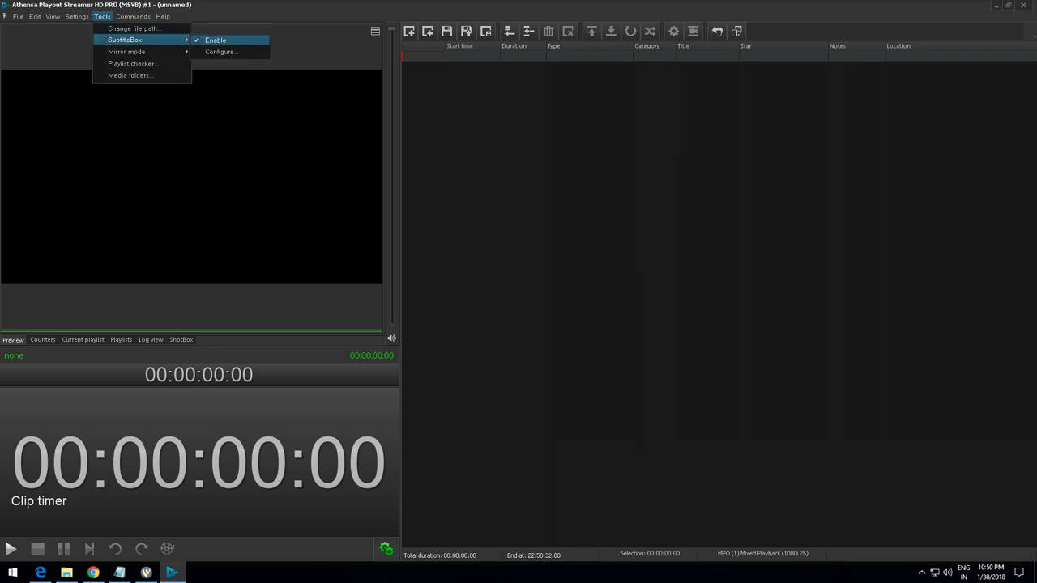
key(Down)
key(Return)
click(561, 283)
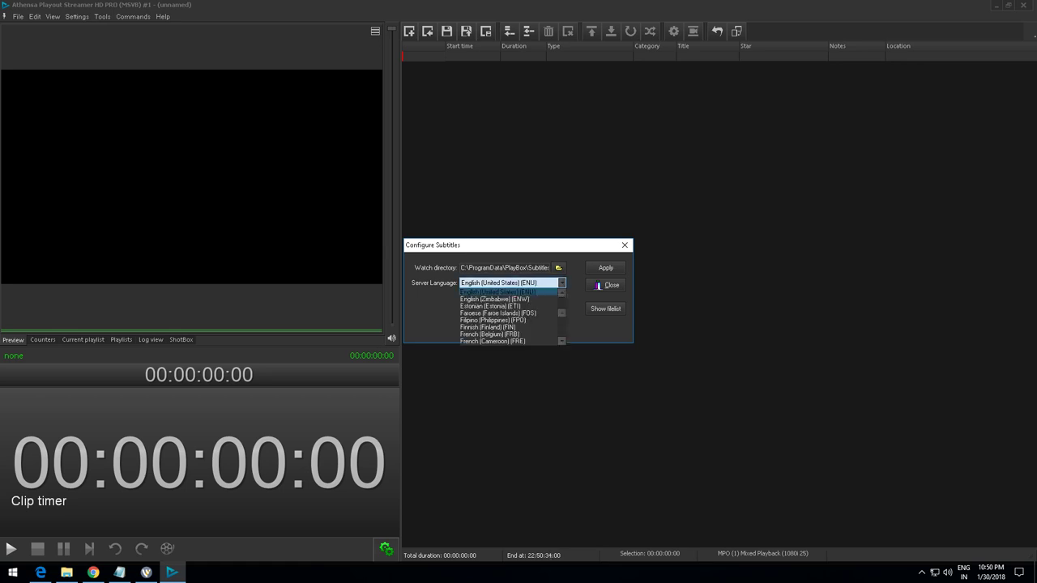
key(Return)
key(Tab)
key(alt+Down)
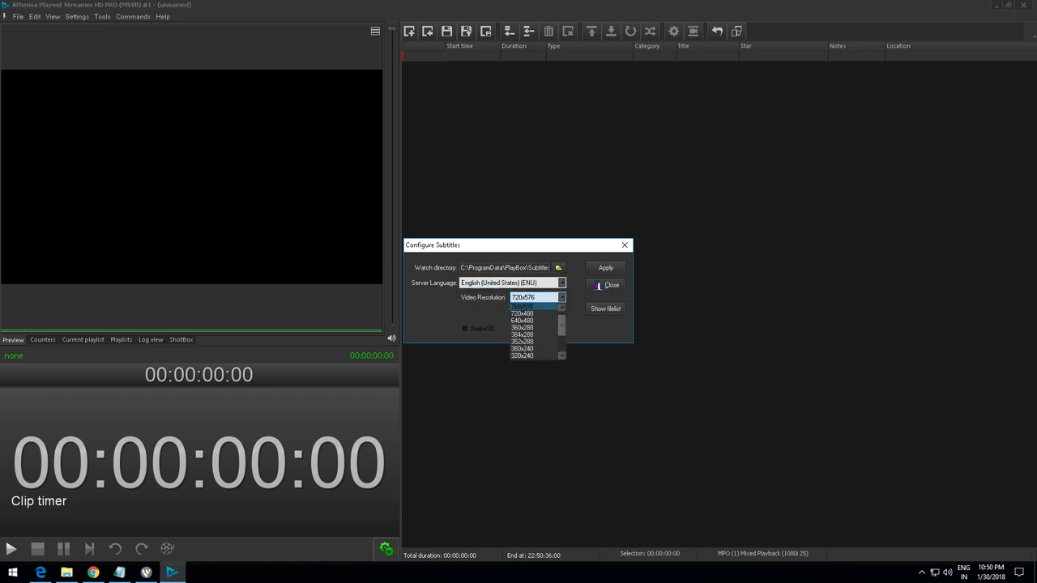
key(Down)
key(Down)
key(Down)
key(Down)
key(Down)
key(Down)
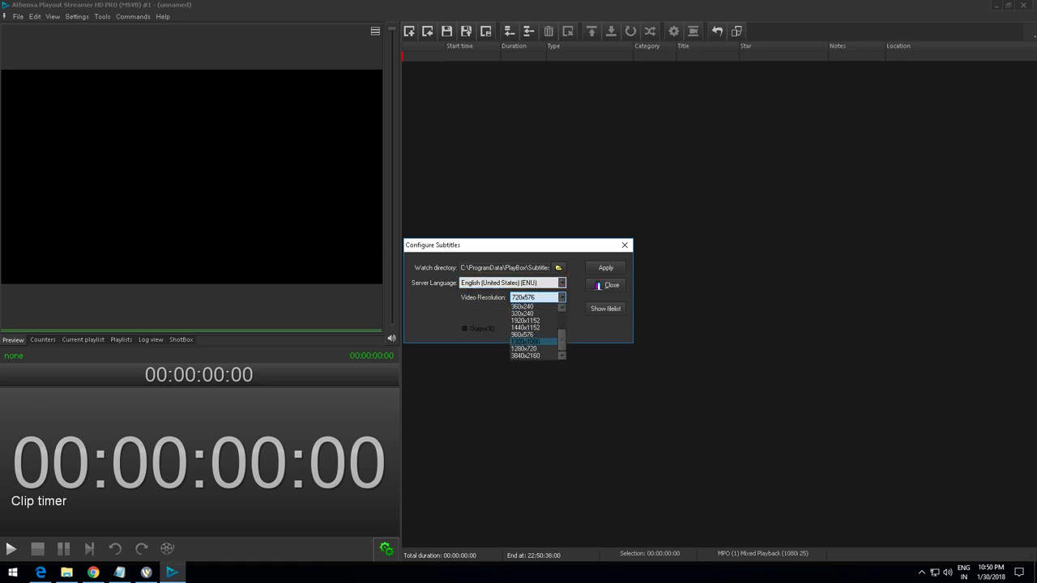
key(Return)
View the subtitle server's file list, and close it together with the subtitle configuration
click(605, 309)
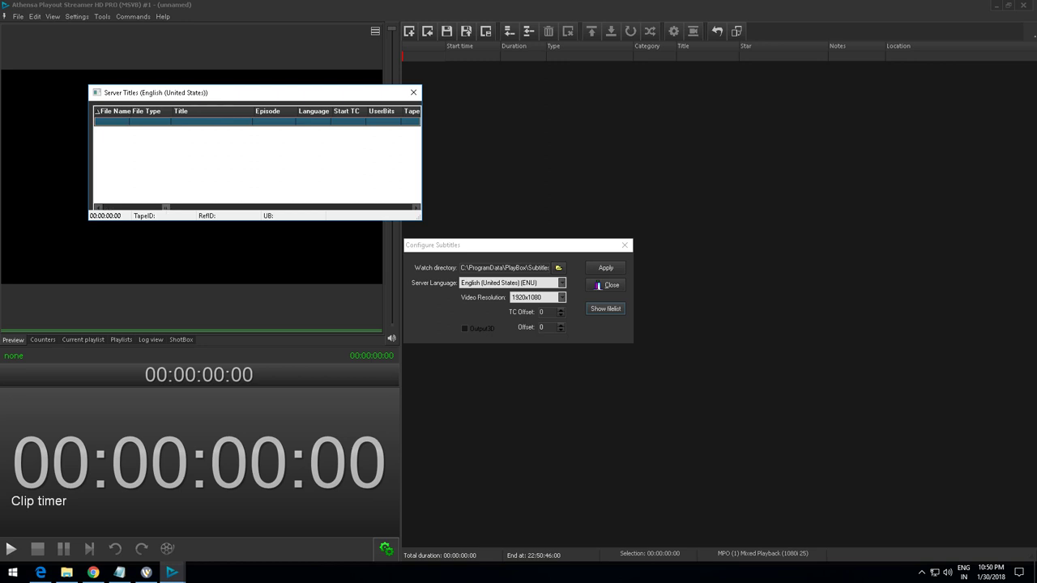
key(Escape)
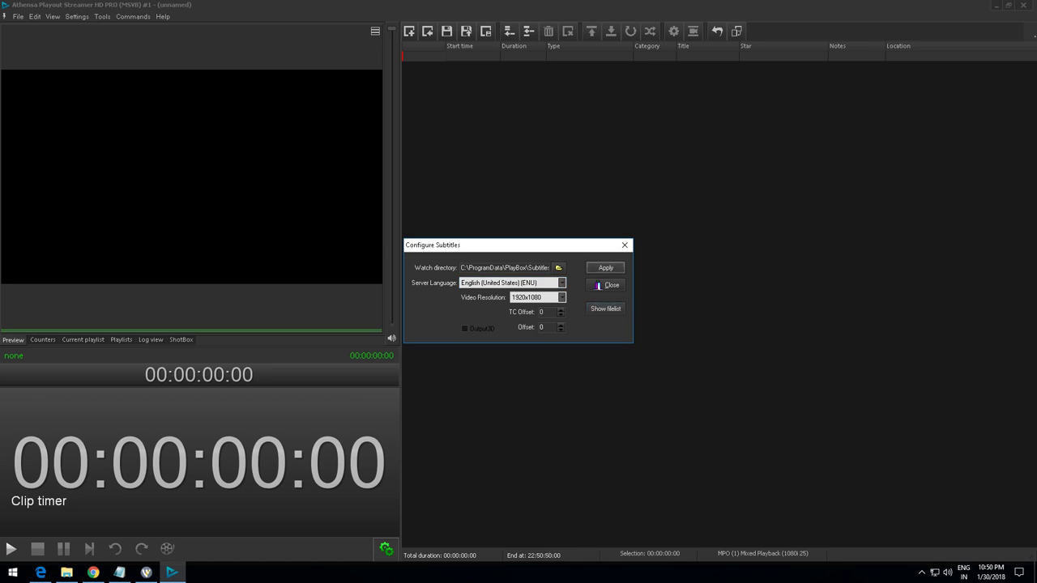
click(598, 286)
Review the mirror connection setup for the remote machine, external events, synchronization and grouping, and cancel
click(77, 16)
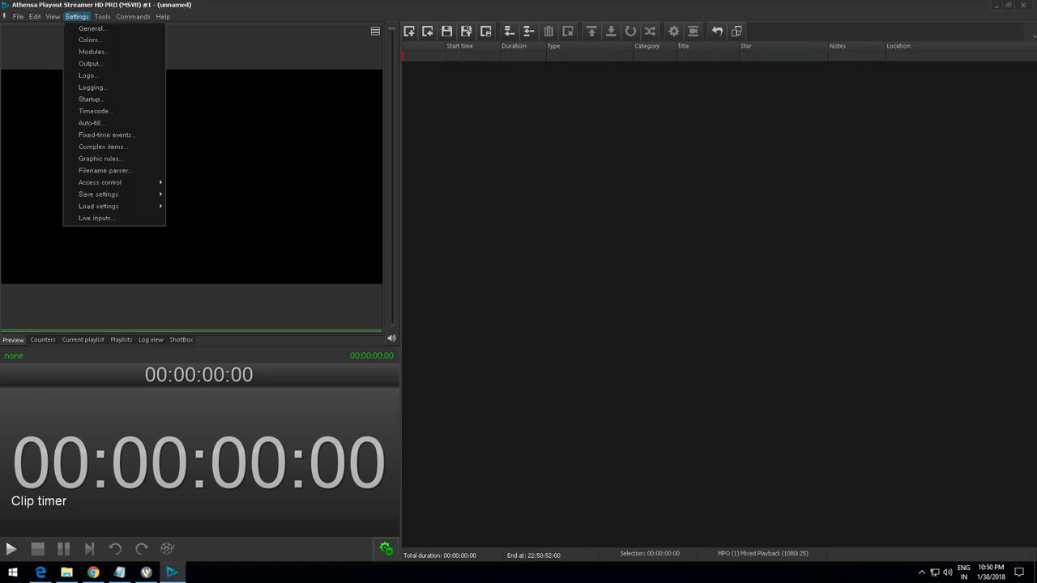
mouse_move(102, 16)
mouse_move(128, 52)
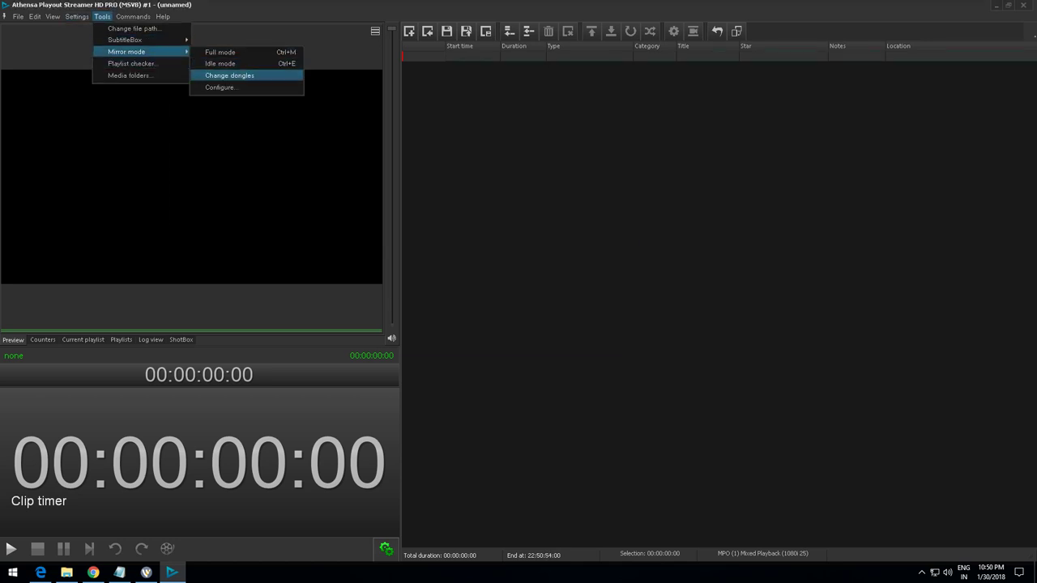
click(219, 87)
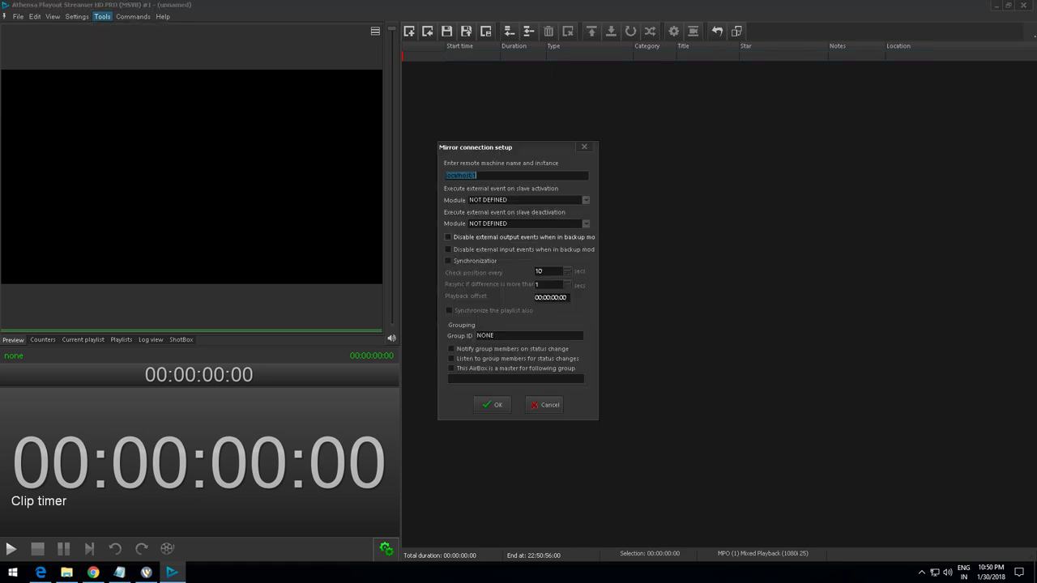
click(544, 405)
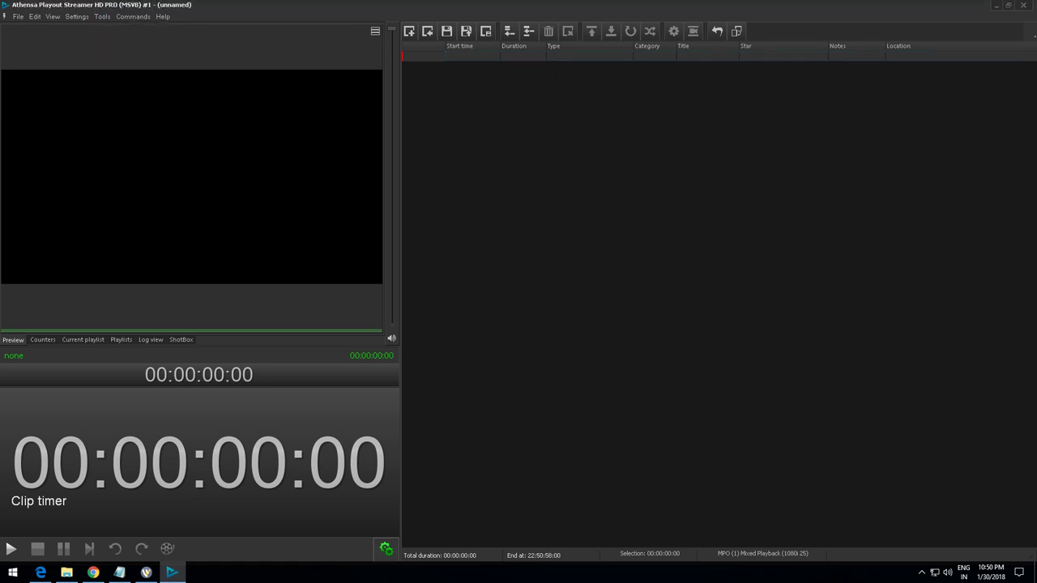
Try to run a mirror mode command
click(102, 16)
mouse_move(126, 52)
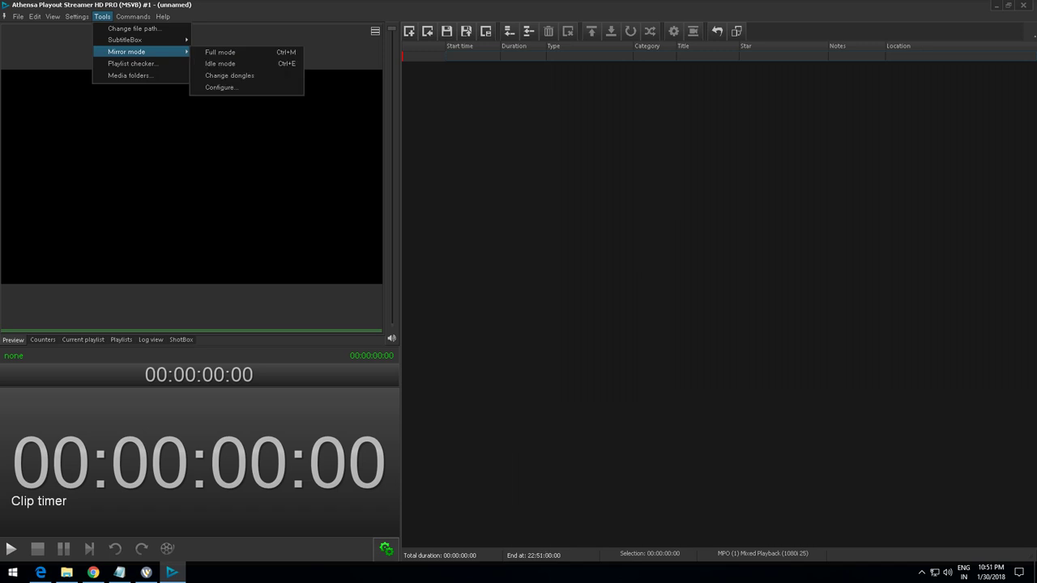
key(Return)
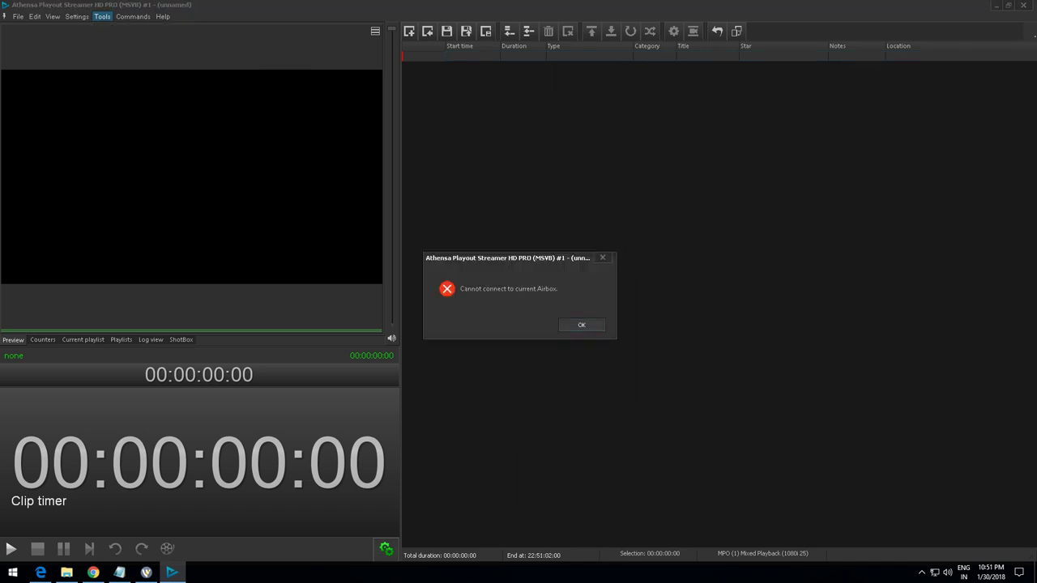
key(Return)
Open the media folders list, view the folder browser for adding a directory, and cancel both dialogs
key(Return)
key(Down)
key(Return)
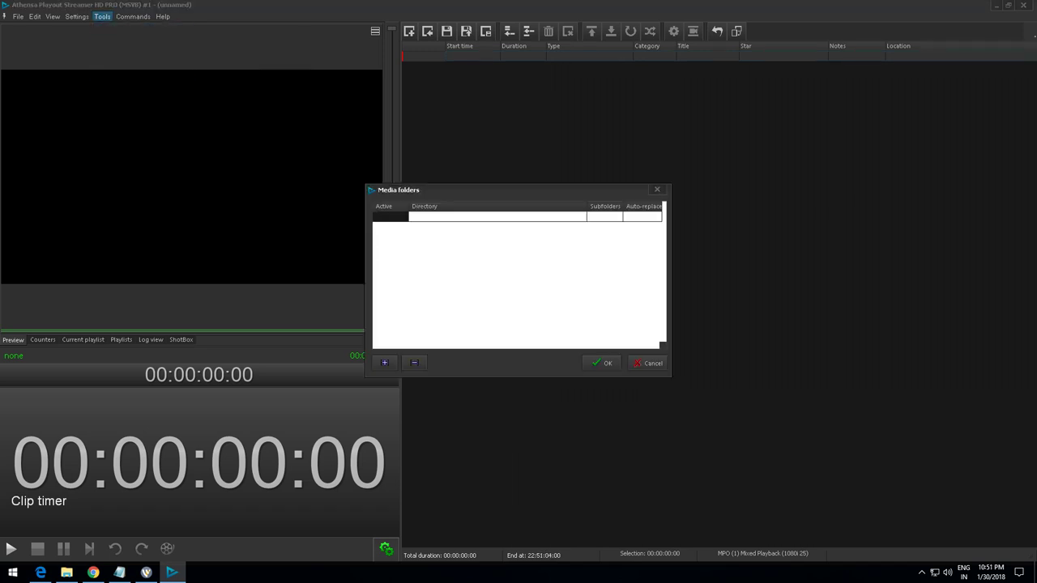
click(385, 363)
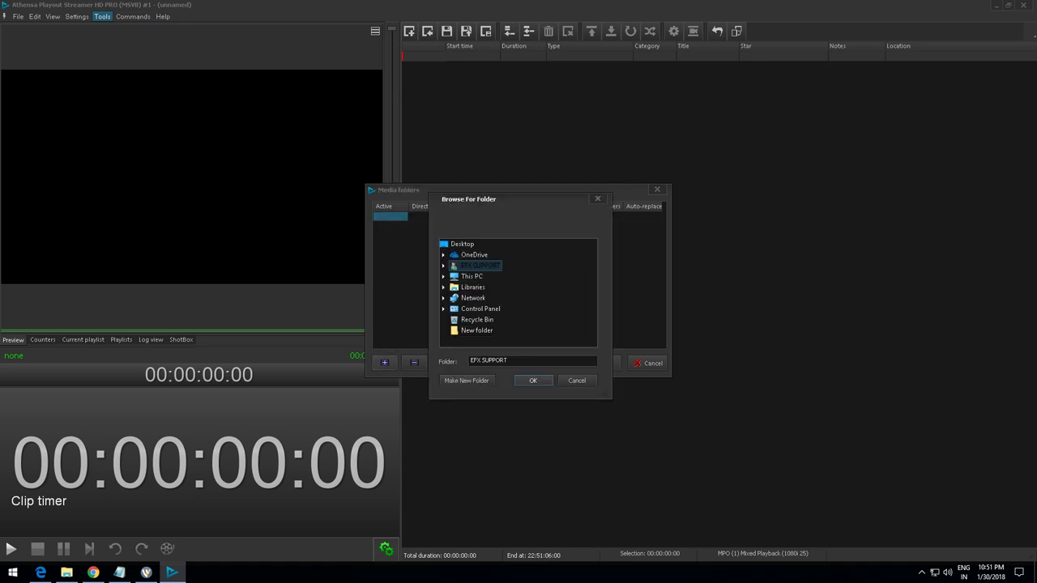
click(577, 381)
click(649, 363)
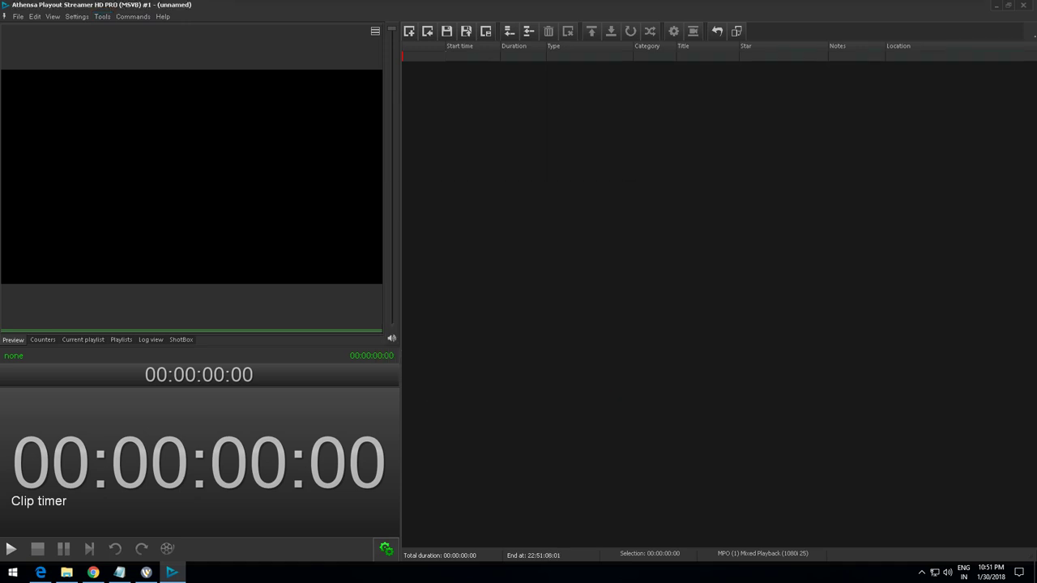
Examine the available playback commands, logo presets and jump command without running any of them
click(133, 16)
mouse_move(144, 28)
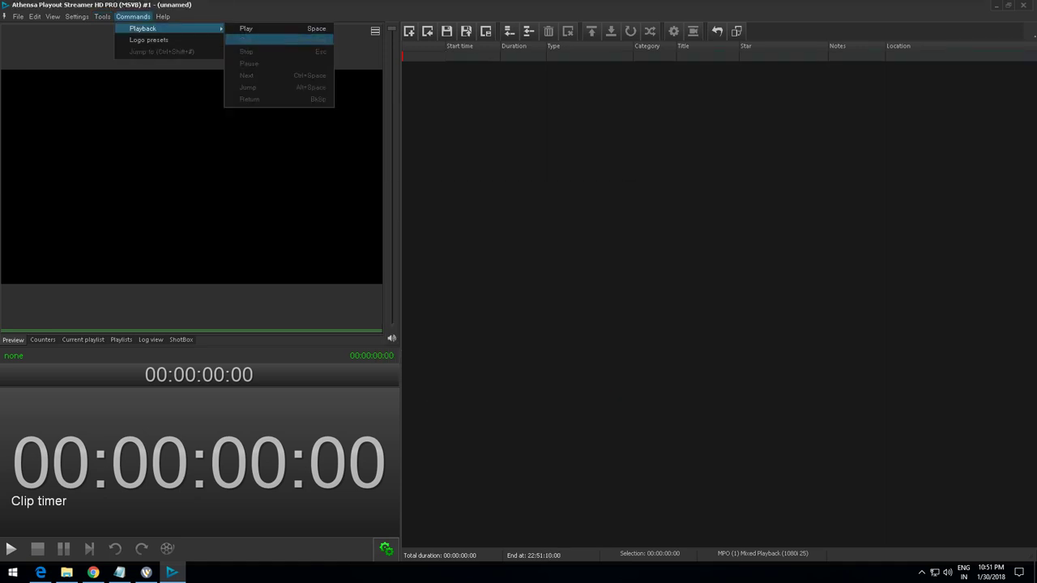
key(Down)
key(Down)
key(Down)
key(Escape)
key(Escape)
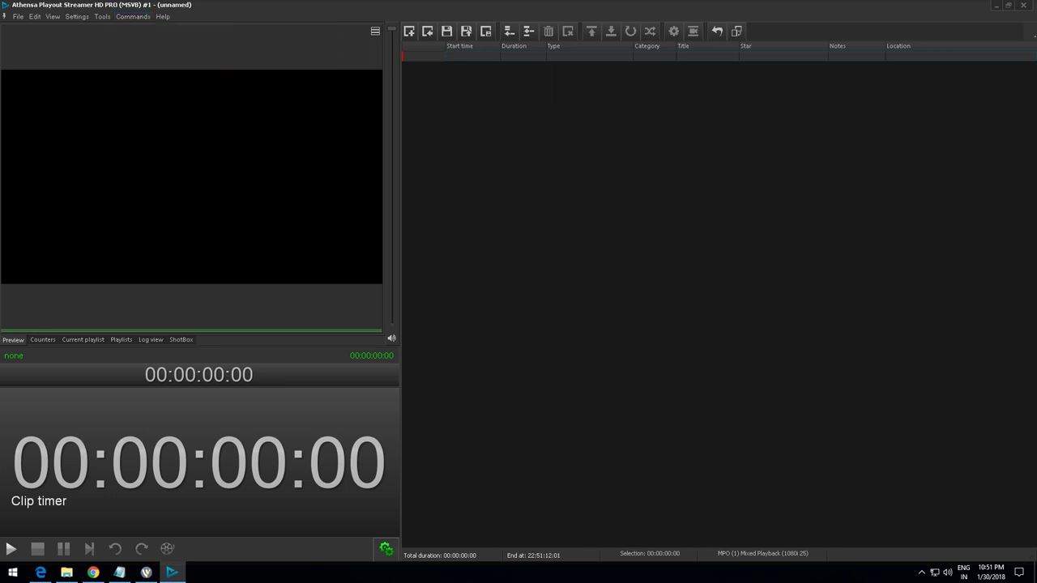
click(133, 16)
click(133, 16)
Open the help documentation, look at its index and search pages, and close it
click(162, 16)
key(Return)
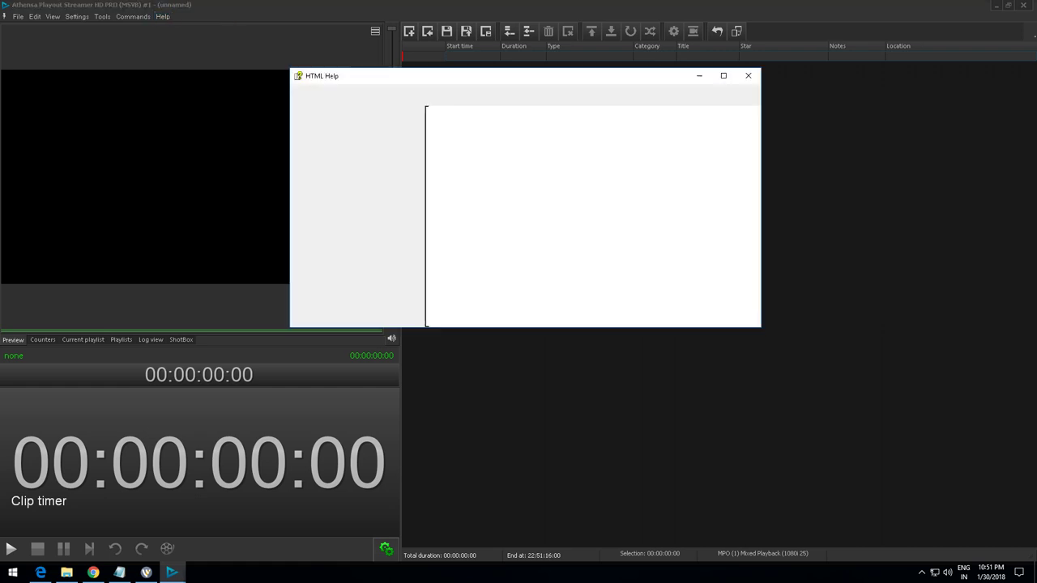
click(330, 121)
click(354, 120)
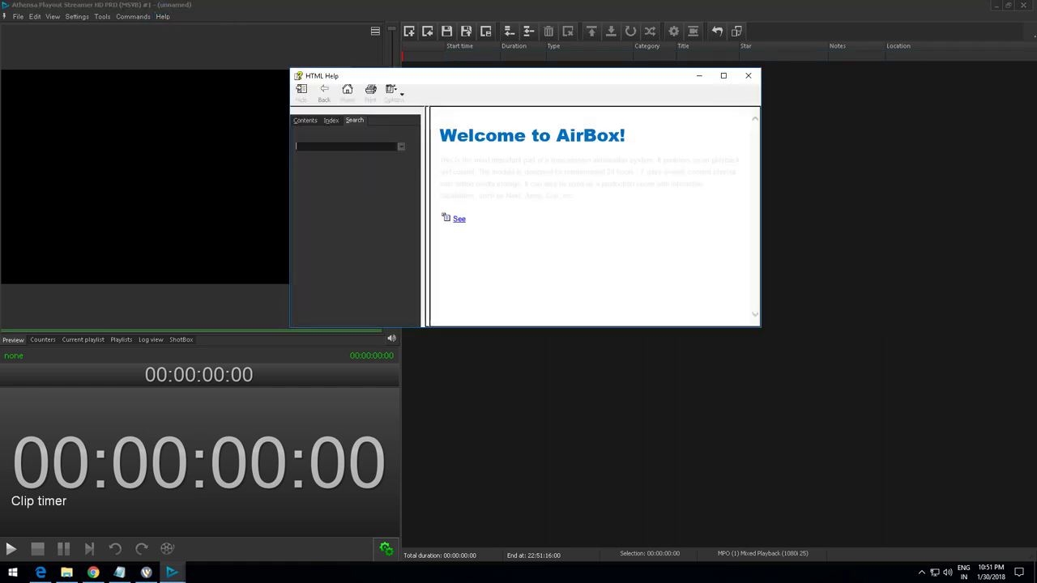
click(747, 75)
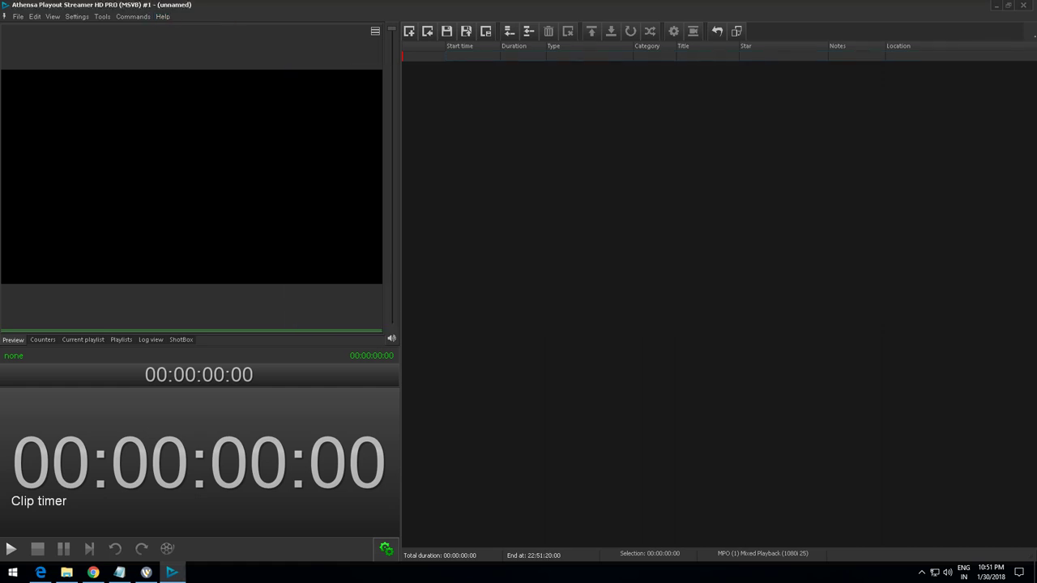
Open the PlayBox Doctor diagnostics utility, look through its Diagnostics and Edit commands, and close it
key(alt+h)
key(Down)
key(Return)
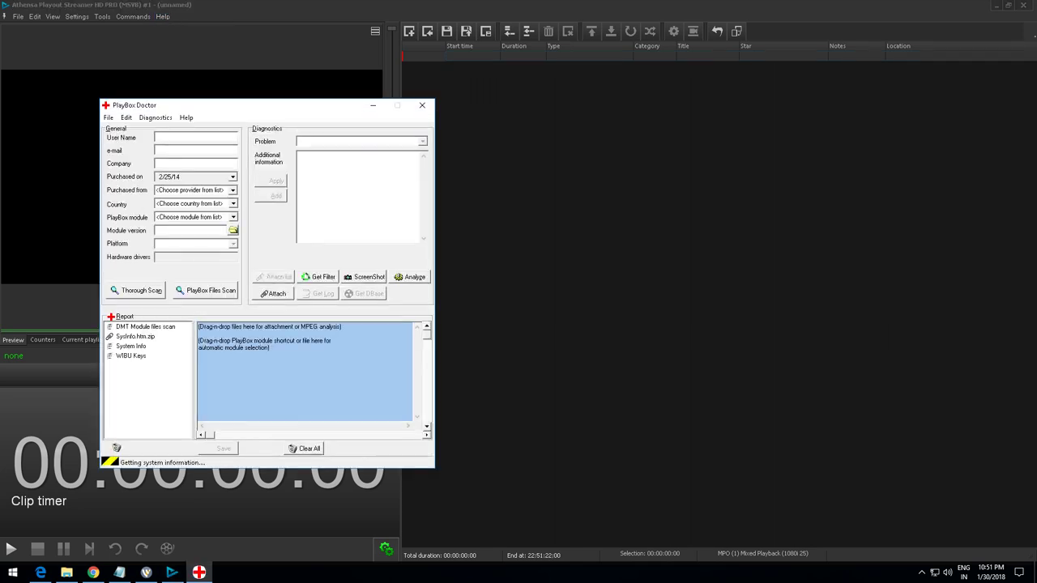
click(126, 118)
click(156, 117)
key(alt+d)
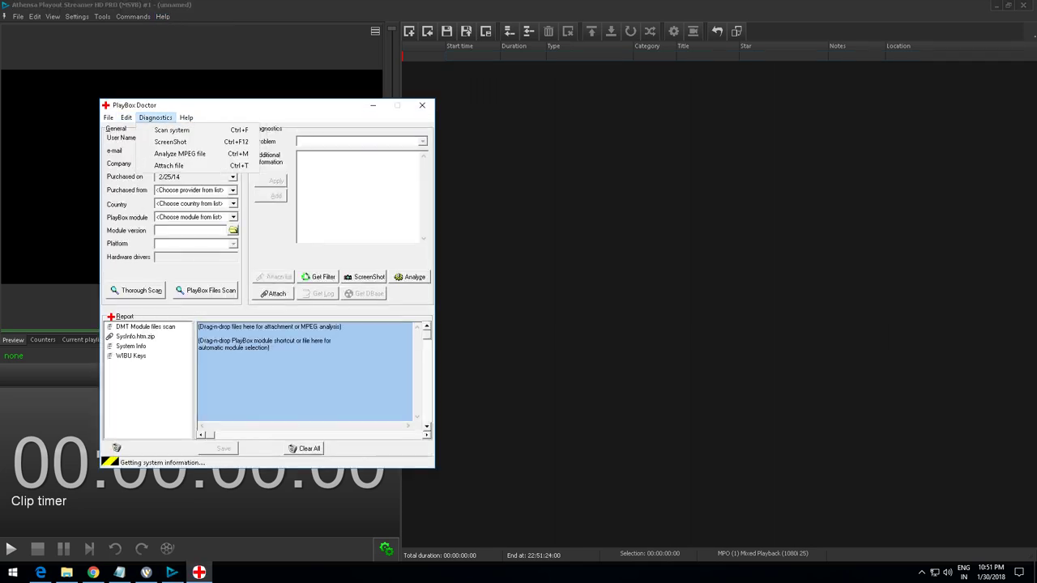
key(Left)
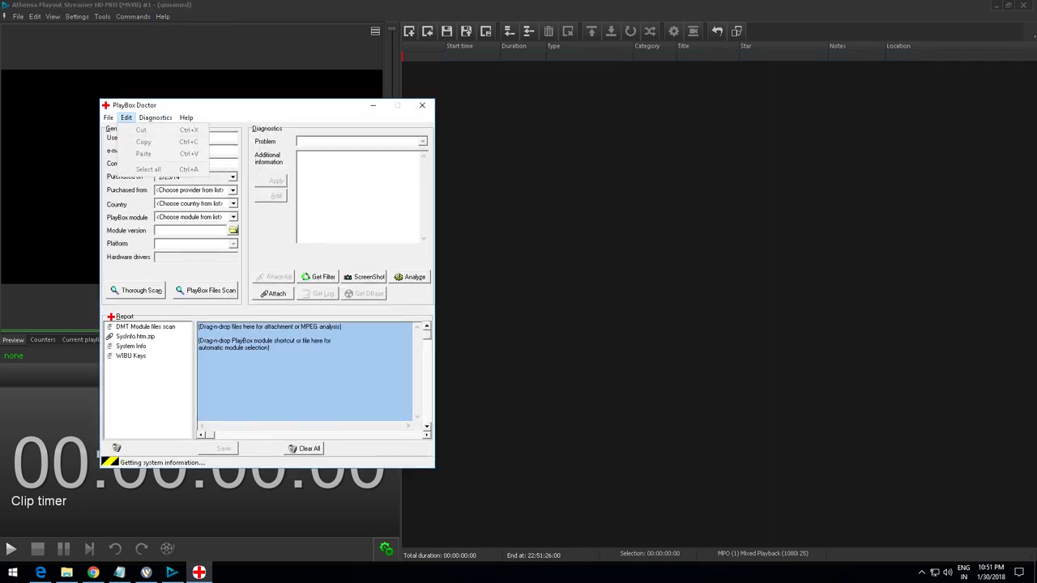
key(alt+F4)
View the product's about screen and close it
click(163, 16)
click(178, 51)
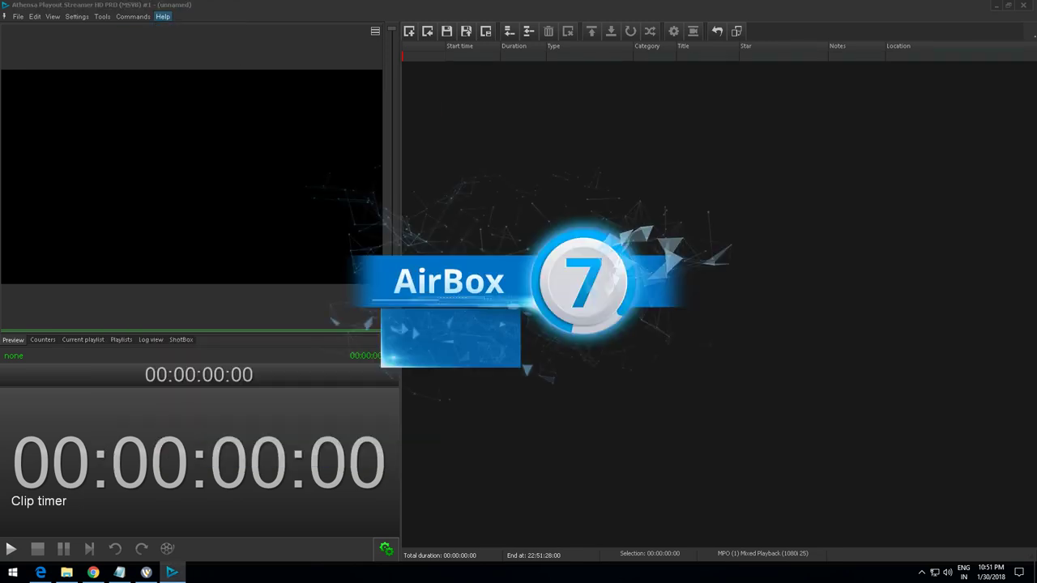
key(Escape)
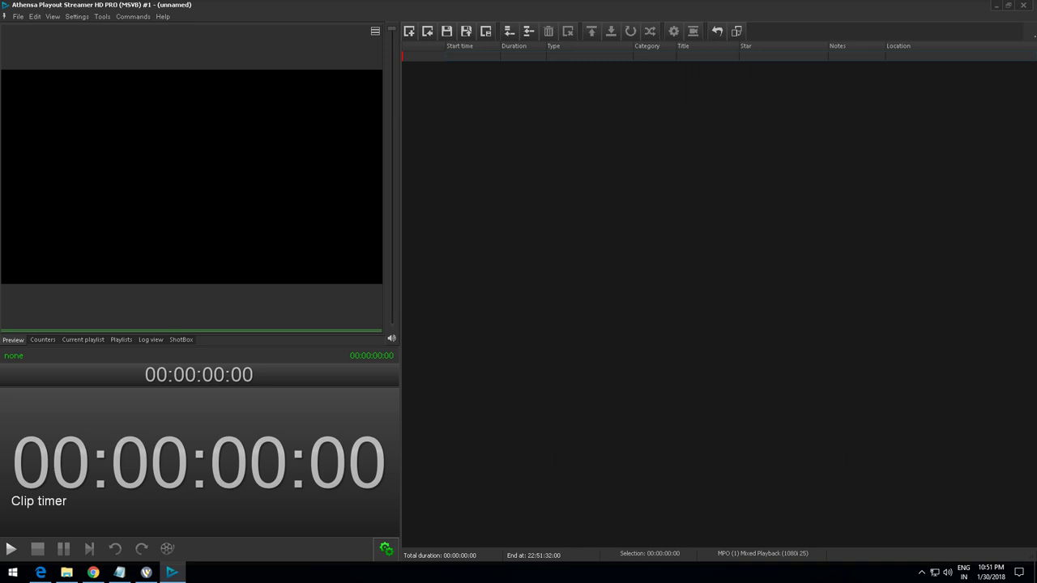
Add the clips from CSBP through TB Graphics Demo in the Movies folder to the playlist and start playback from CSIP
right_click(453, 188)
mouse_move(476, 196)
click(626, 195)
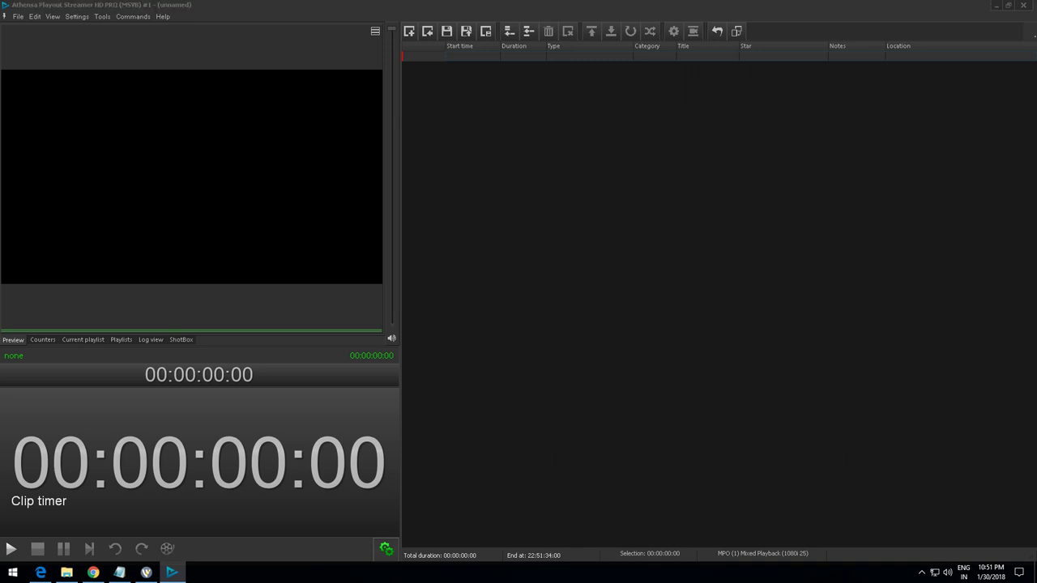
drag(77, 118, 423, 76)
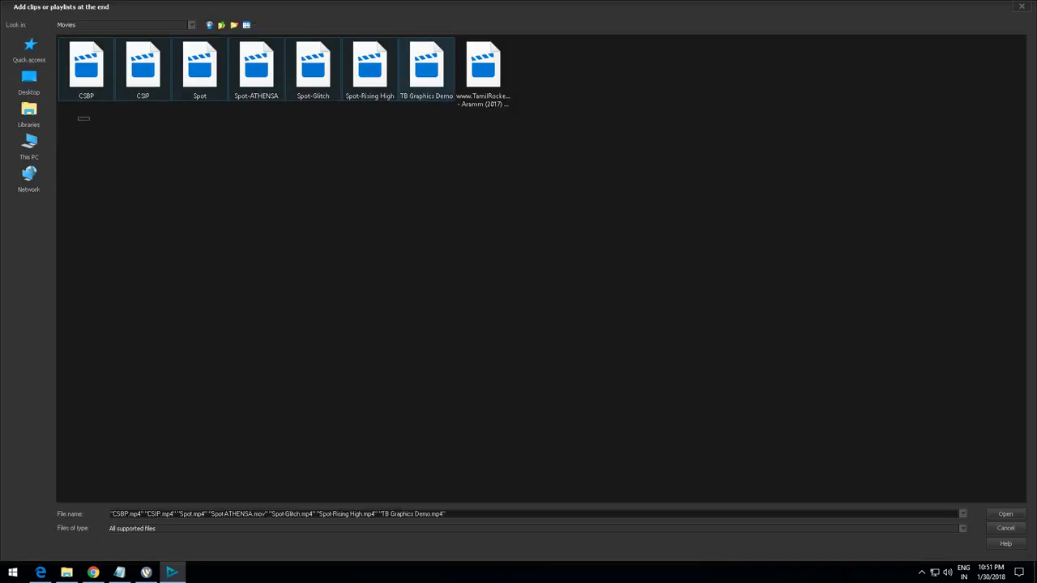
key(Return)
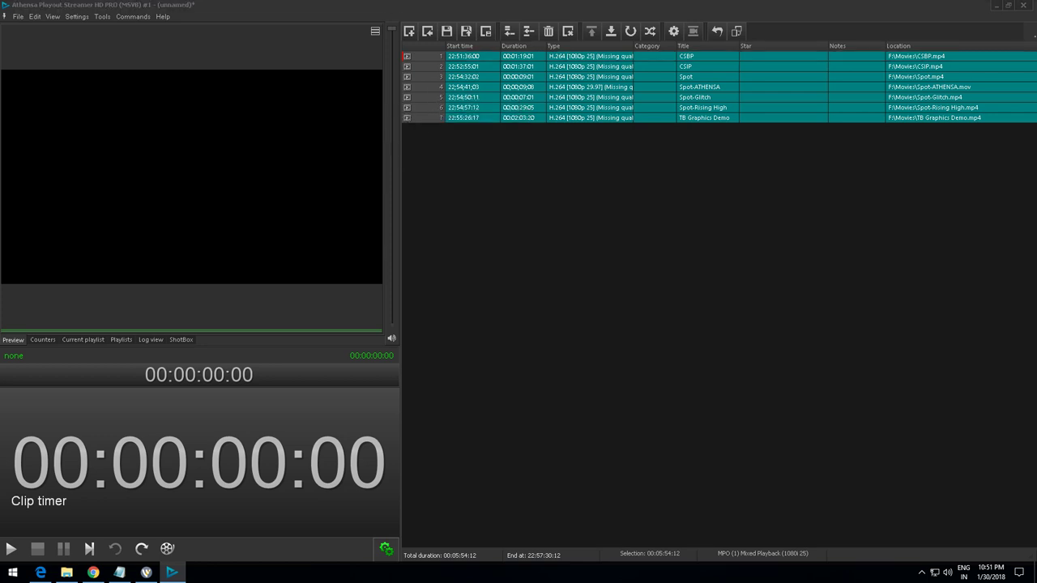
click(464, 67)
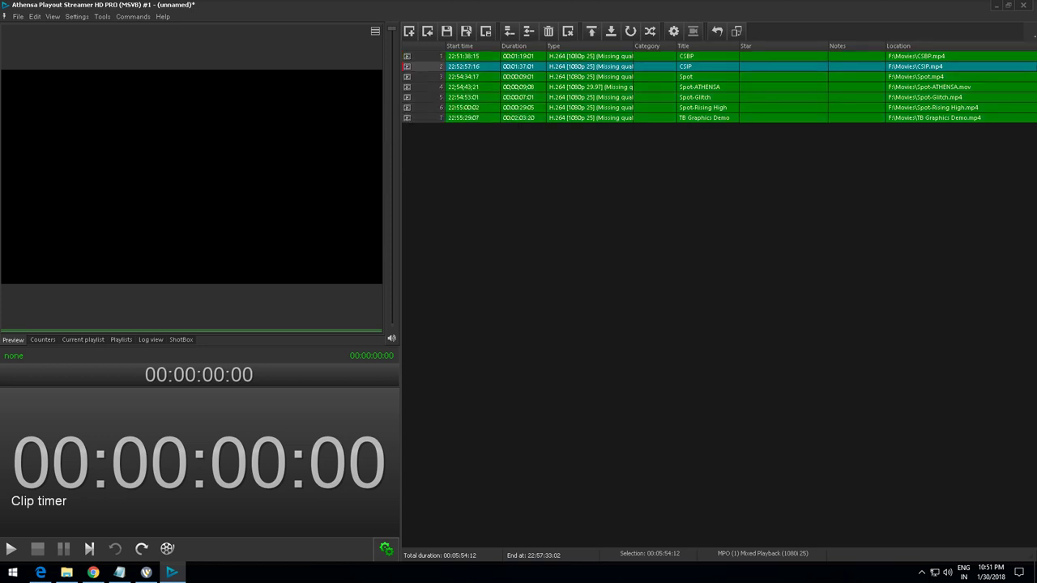
click(12, 549)
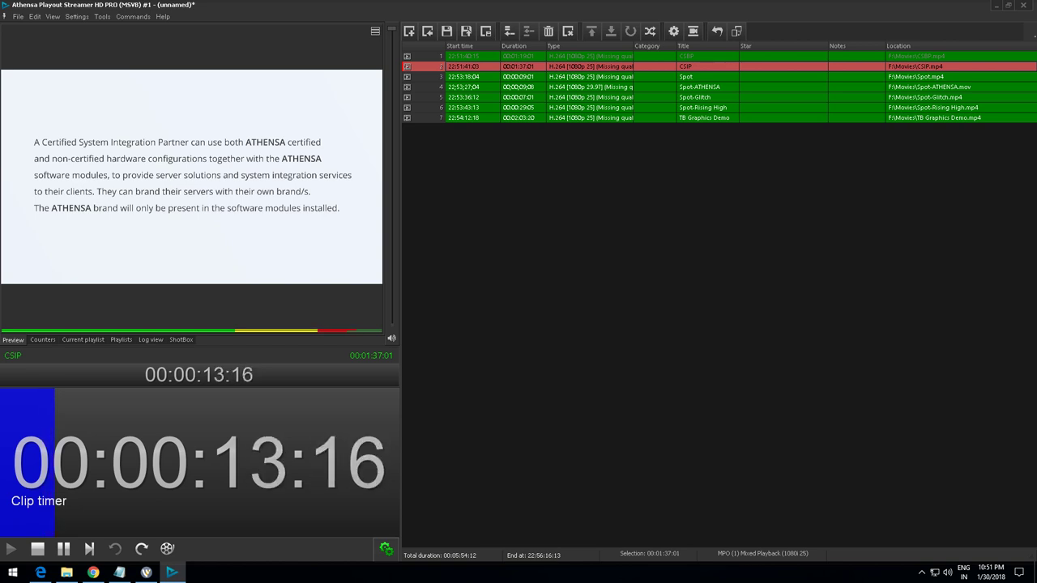
Switch the window layout between the stacked and side-by-side arrangements, ending with the preview and timers beside the playlist
click(736, 32)
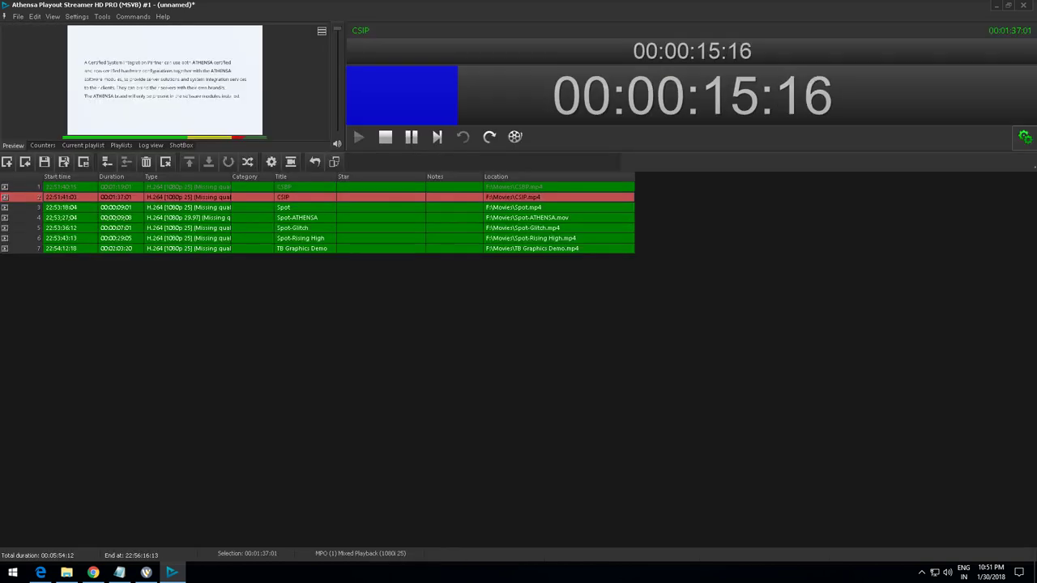
click(334, 162)
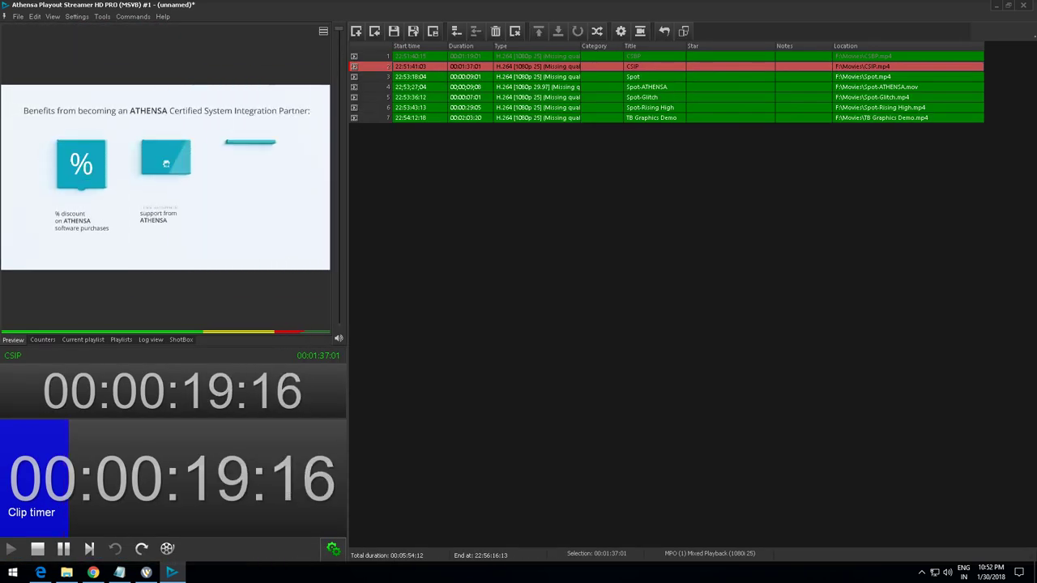
click(684, 31)
click(334, 162)
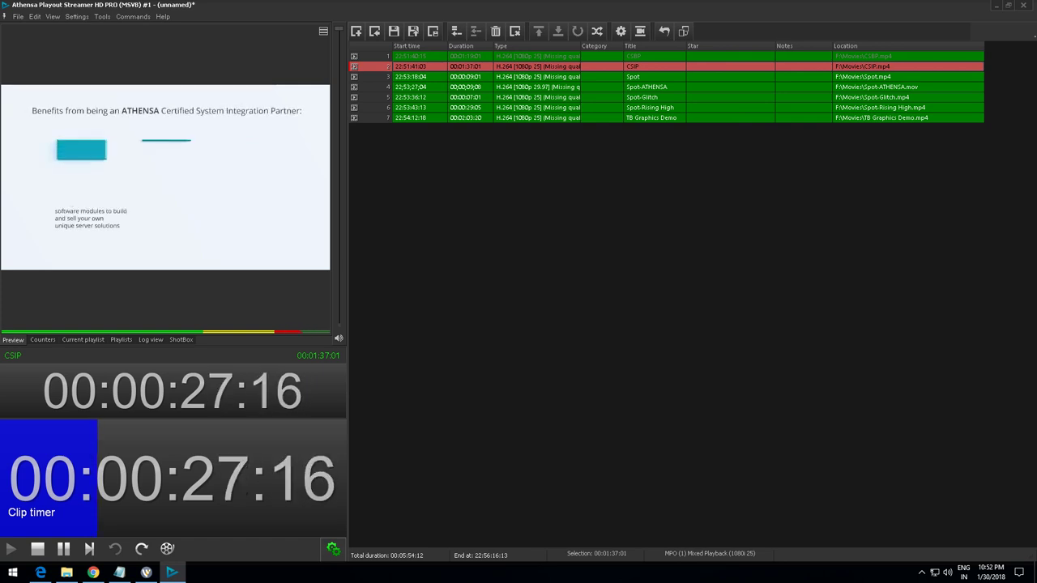
Launch Athensa Graphics from the desktop, refresh the desktop while it loads, and dismiss the Not For Resale notice
key(super+d)
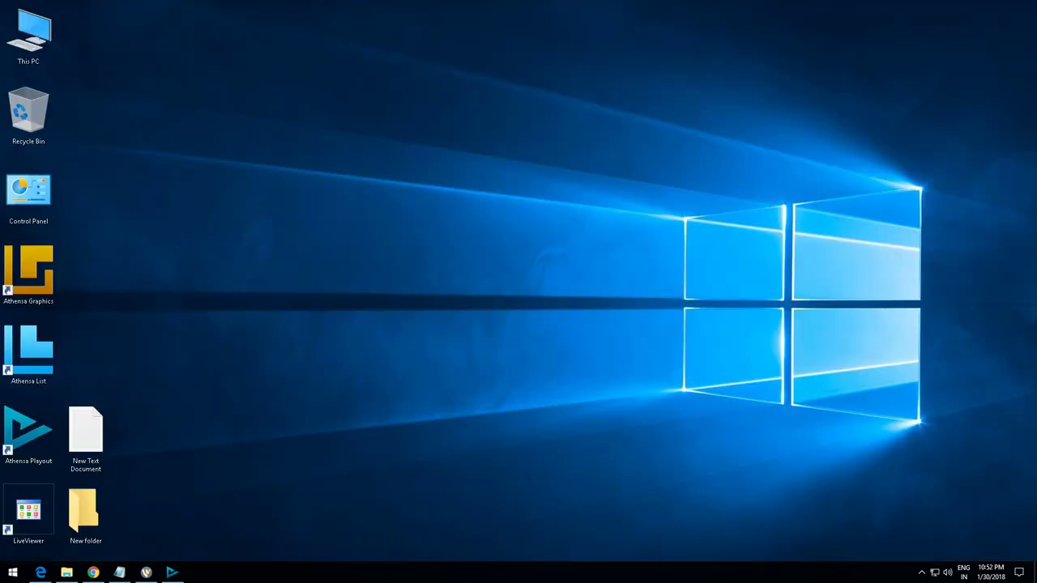
double_click(28, 274)
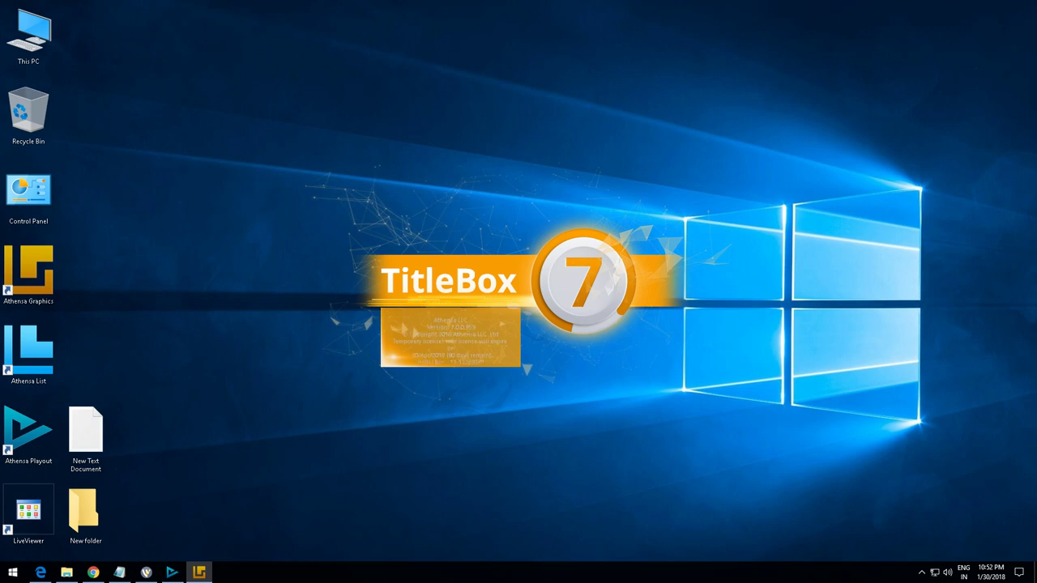
right_click(164, 206)
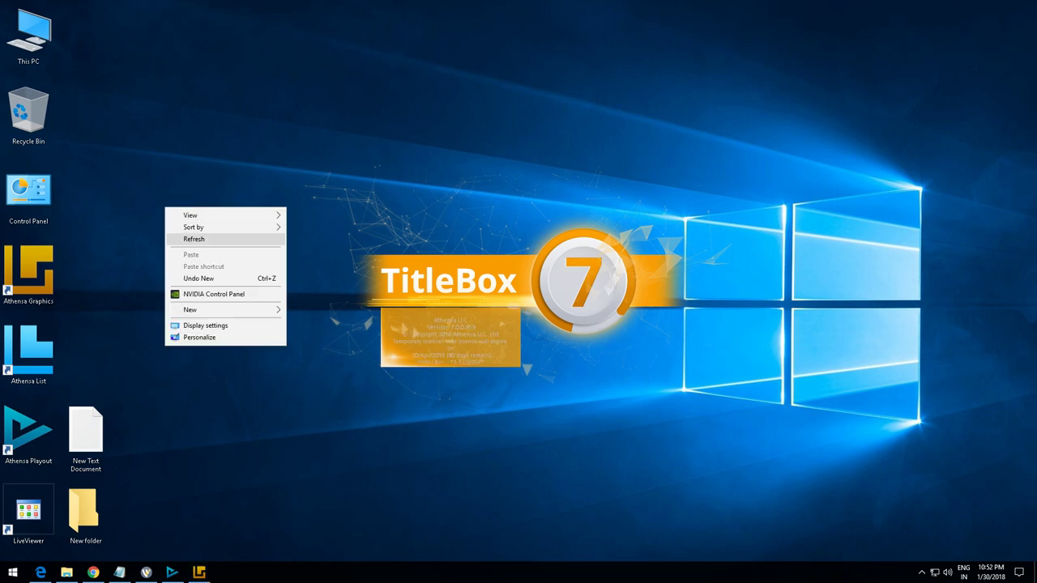
click(188, 240)
right_click(178, 237)
click(187, 271)
right_click(187, 272)
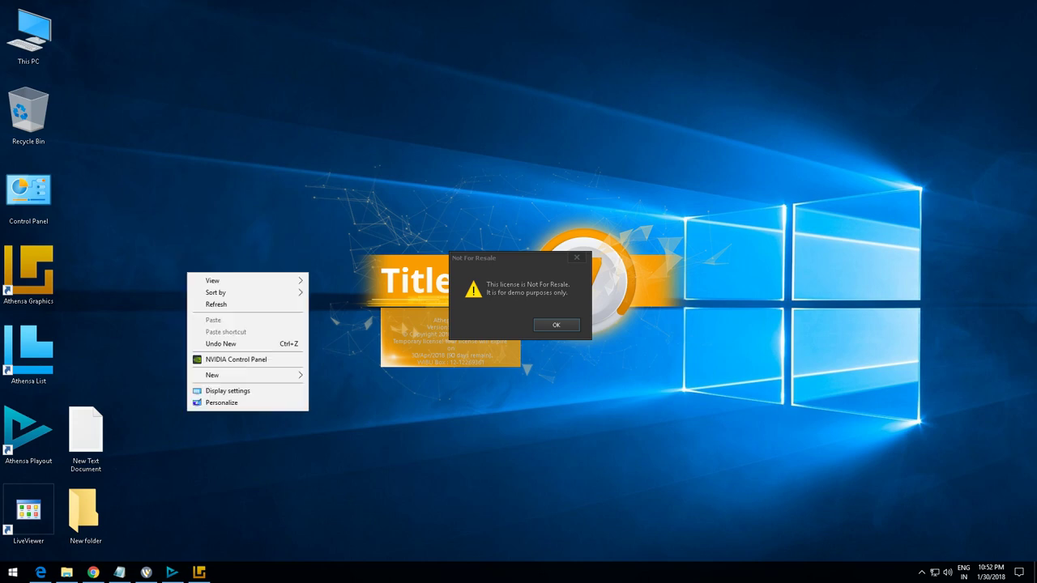
click(196, 304)
key(Return)
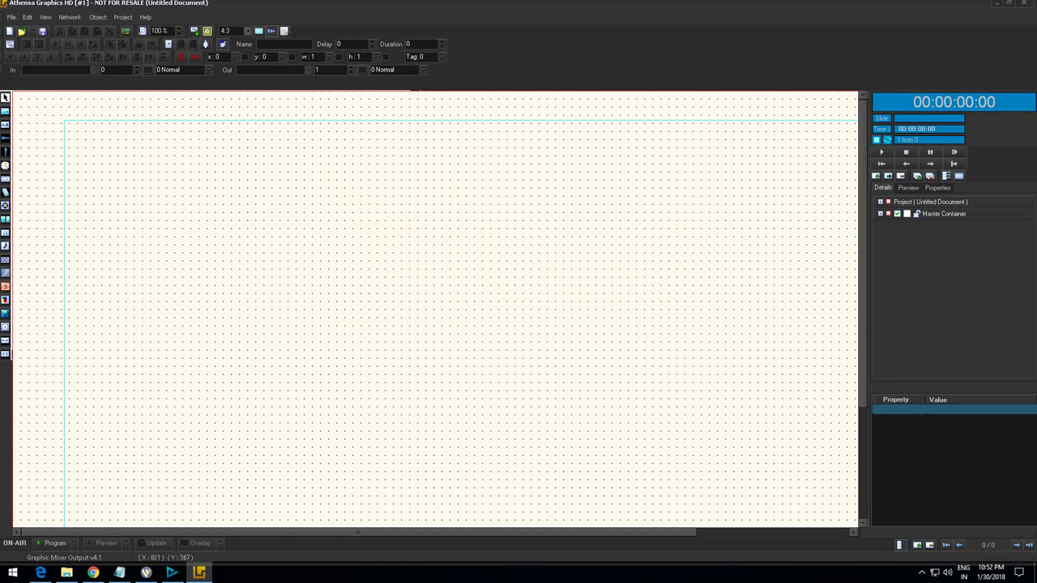
Open the Weather_forecast.tbd project, and replace it with Business.tbd from the BUSINESS folder of GRAPHICS_Projects
key(ctrl+o)
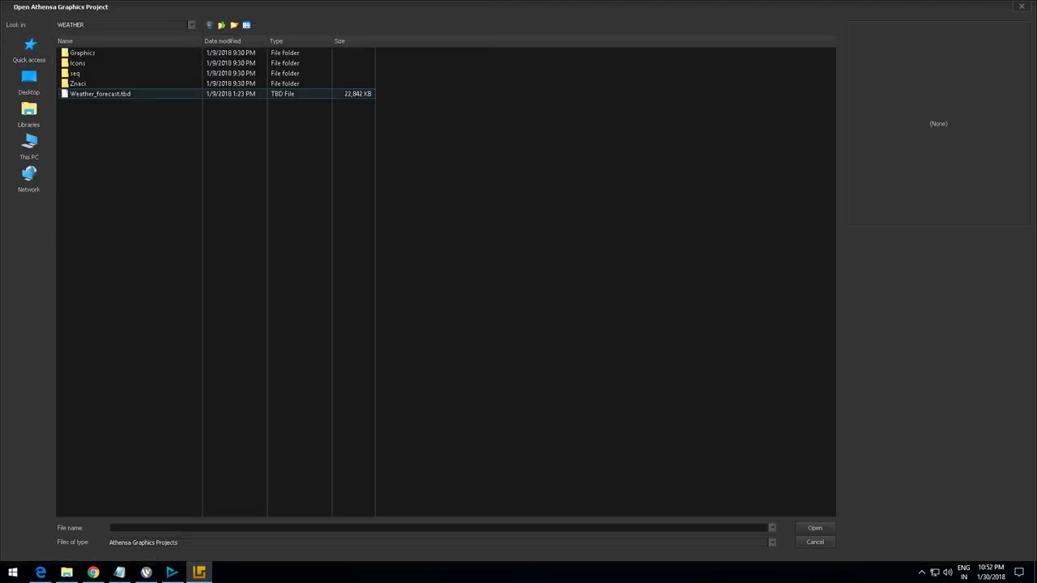
double_click(96, 94)
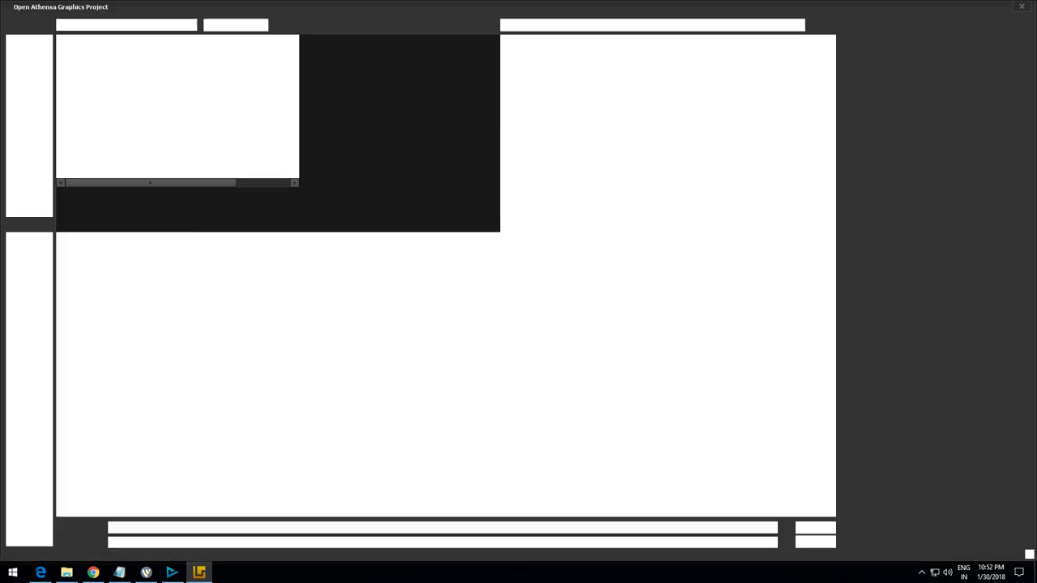
key(ctrl+o)
click(221, 25)
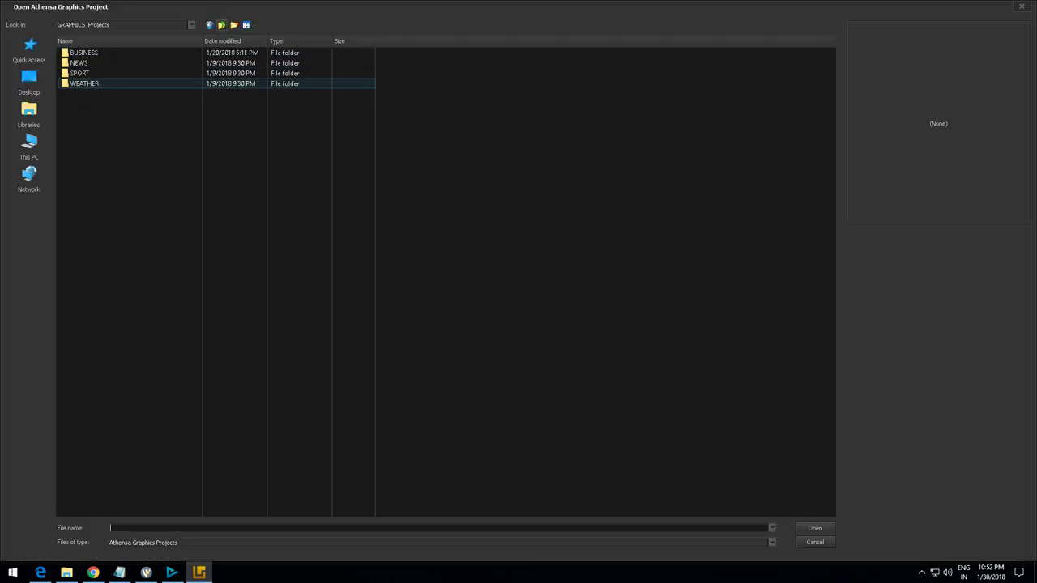
double_click(84, 53)
click(87, 84)
double_click(87, 83)
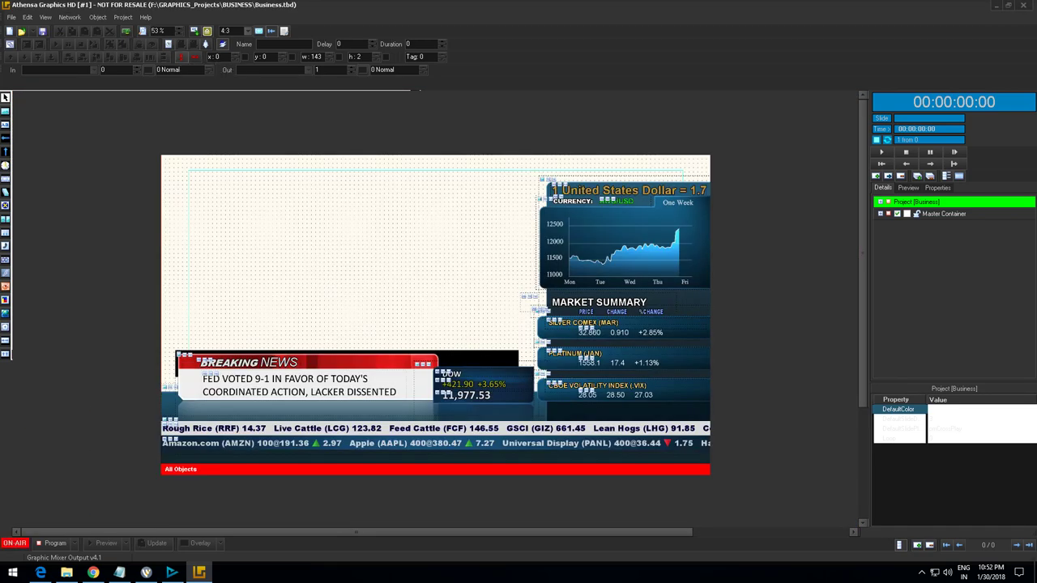
Check the playout preview for the graphics, return to Athensa Graphics and expand the project's unassigned objects
click(171, 572)
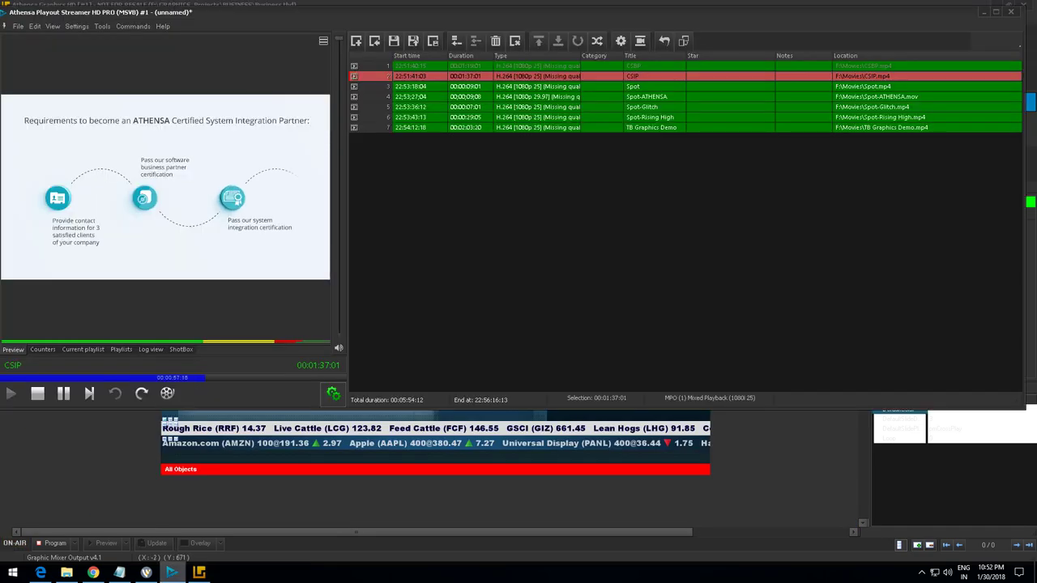
click(172, 571)
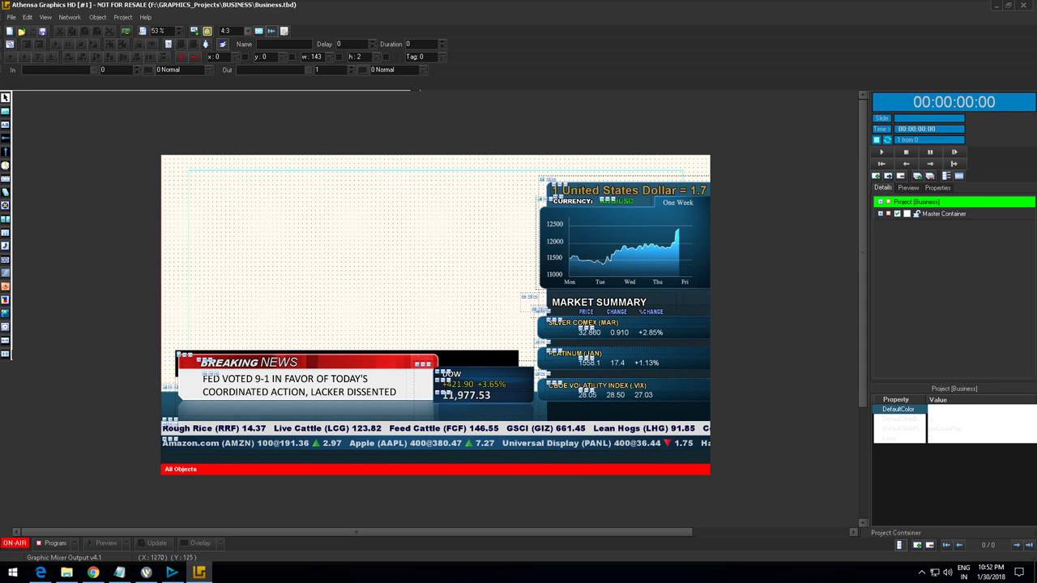
click(924, 214)
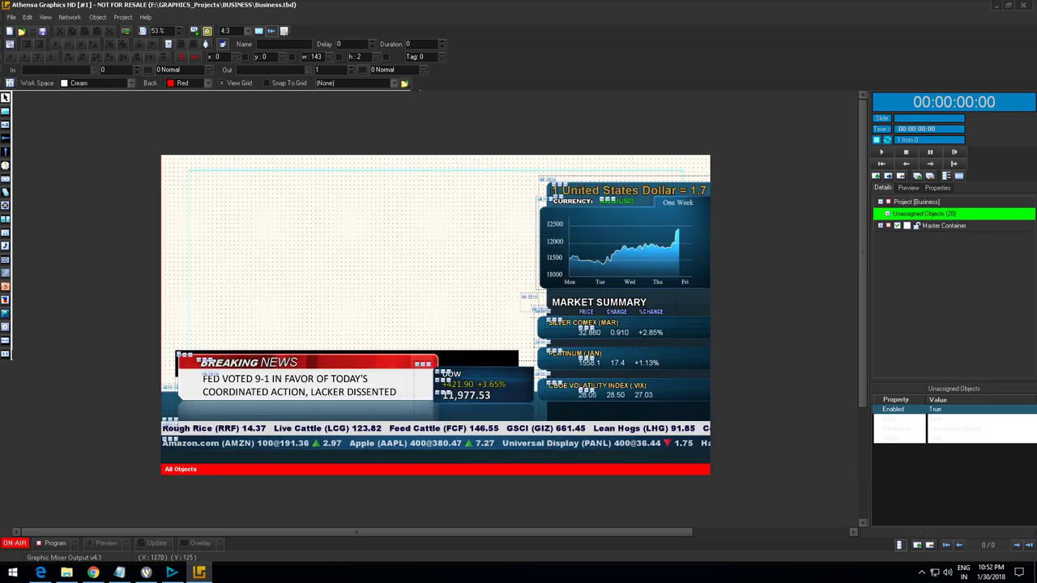
click(887, 214)
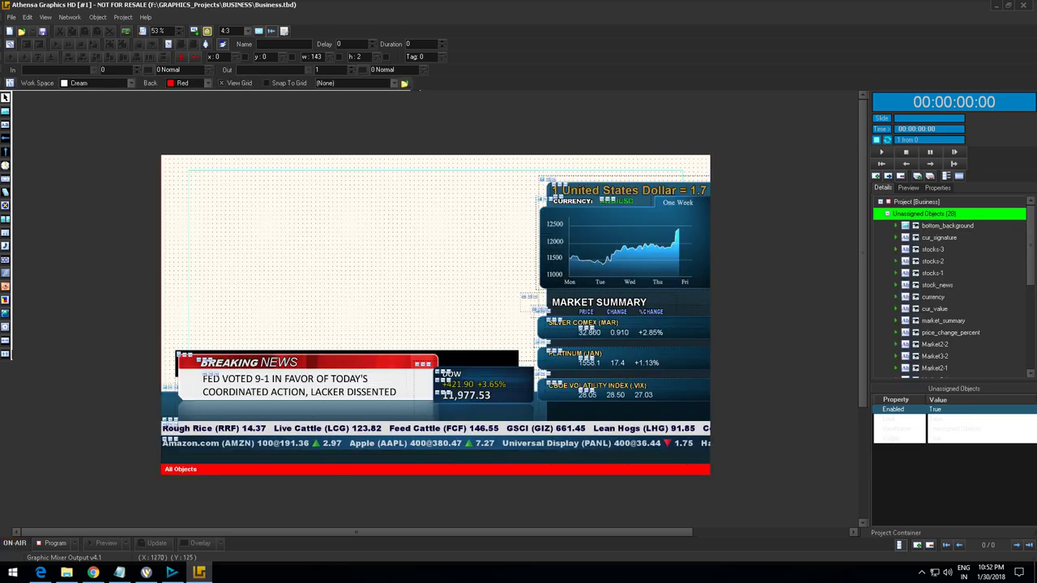
Restore the Athensa Graphics window to a smaller size and move it clear of the playout preview
click(1008, 5)
click(7, 139)
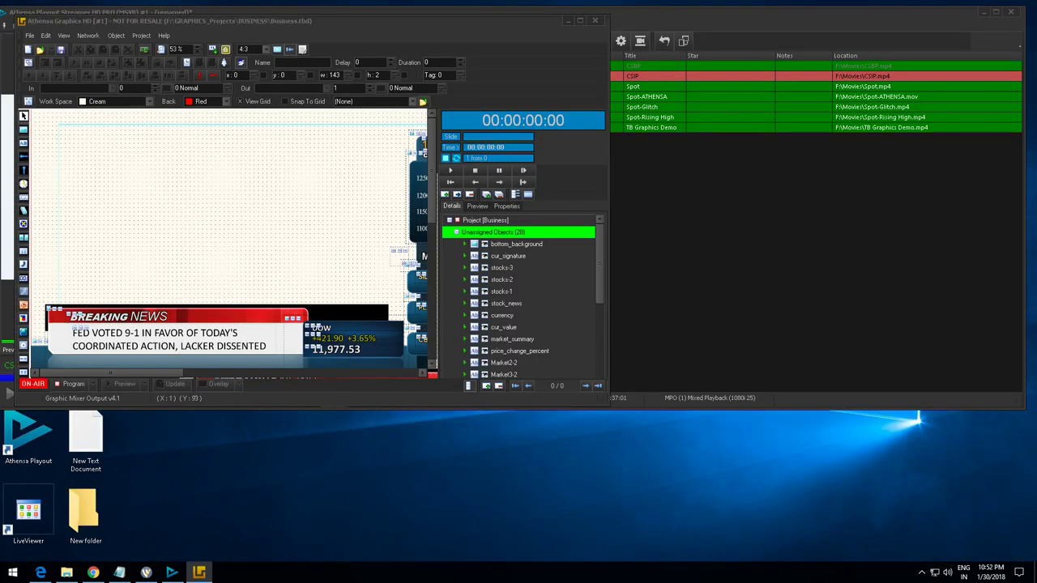
drag(364, 21, 603, 110)
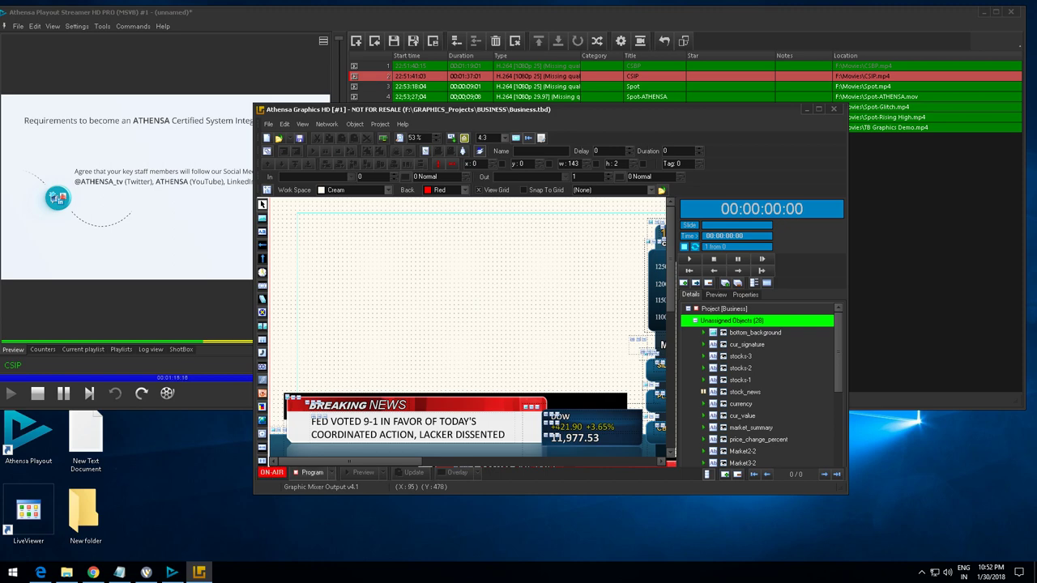
Stop the on-air program output of the Business project and close Athensa Graphics without saving the changes
click(312, 472)
click(833, 109)
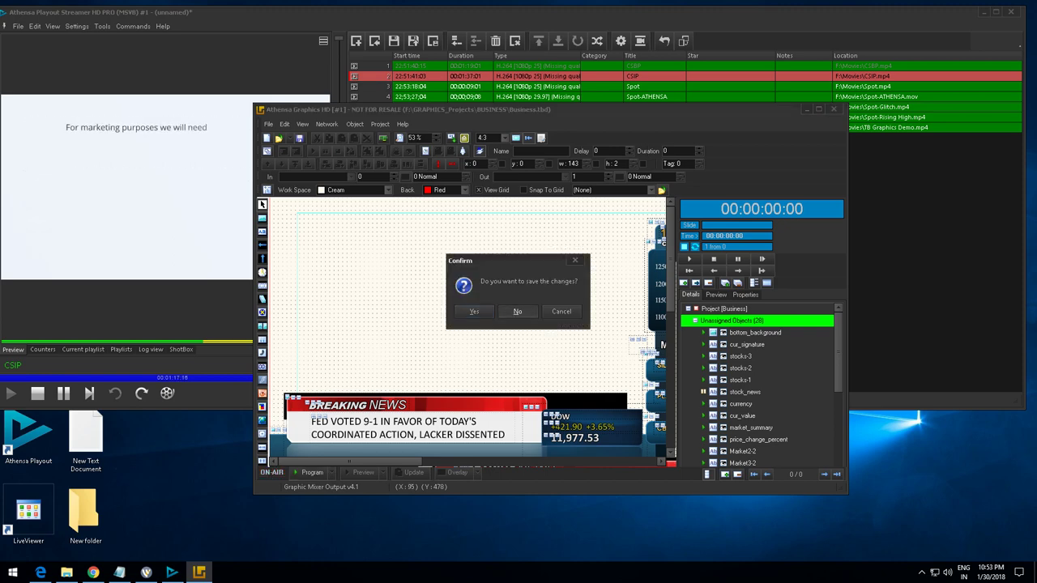
click(517, 311)
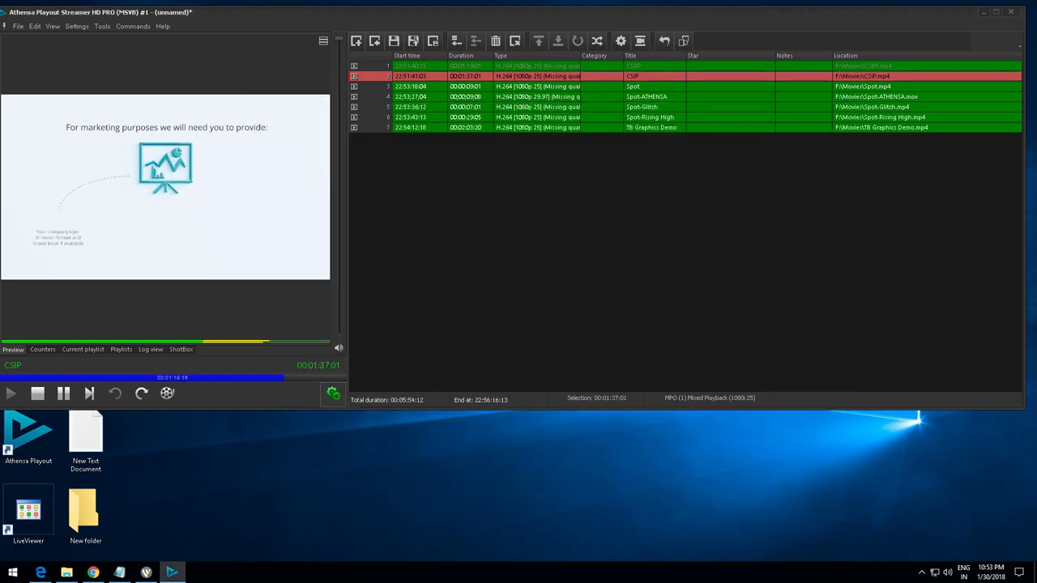
click(77, 27)
click(92, 38)
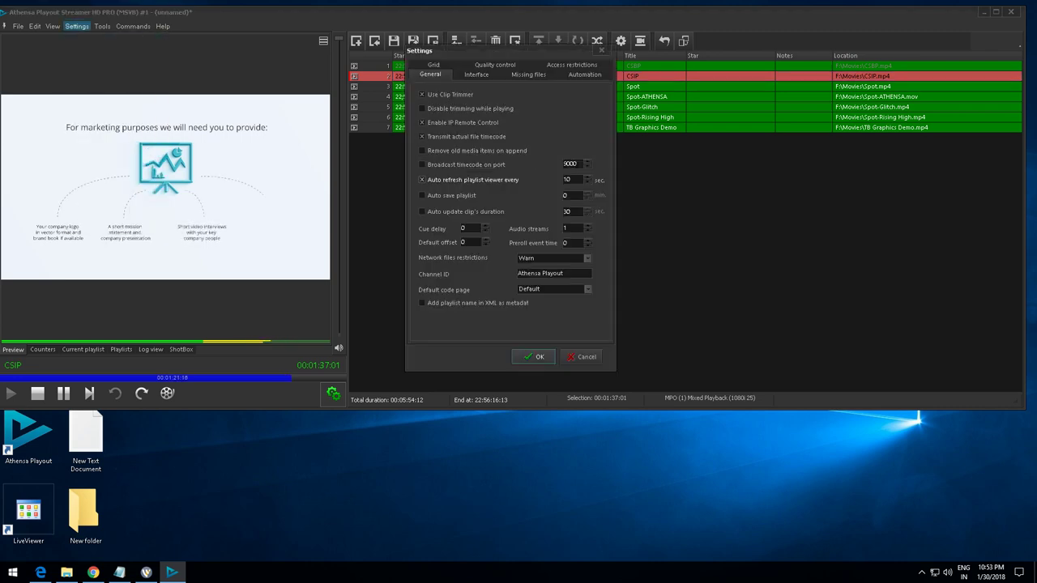
click(601, 50)
Choose the graphic mixer in the playout output's Mixer (Logo) settings and accept the settings
click(77, 27)
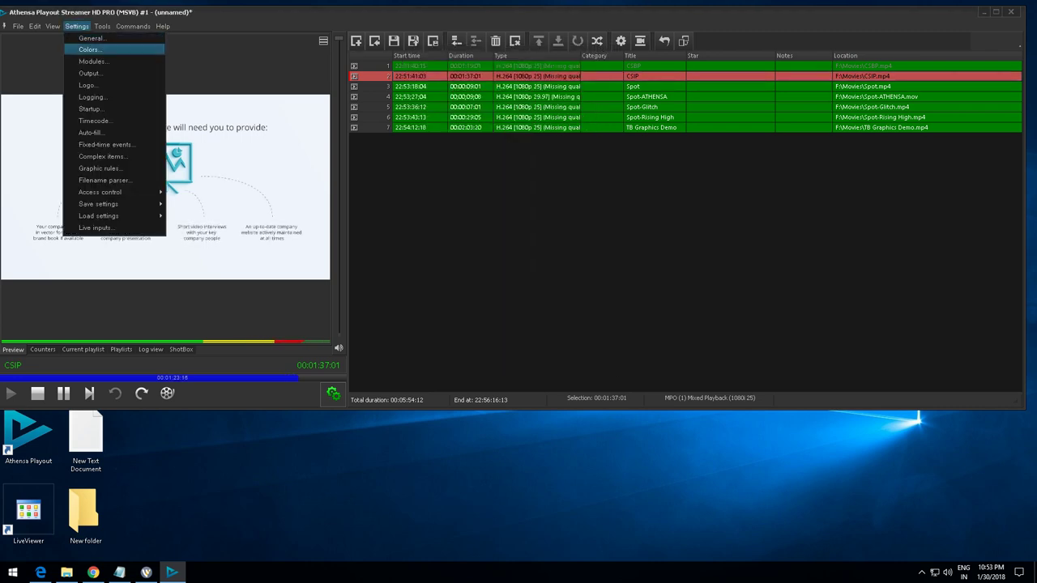
click(91, 74)
click(558, 223)
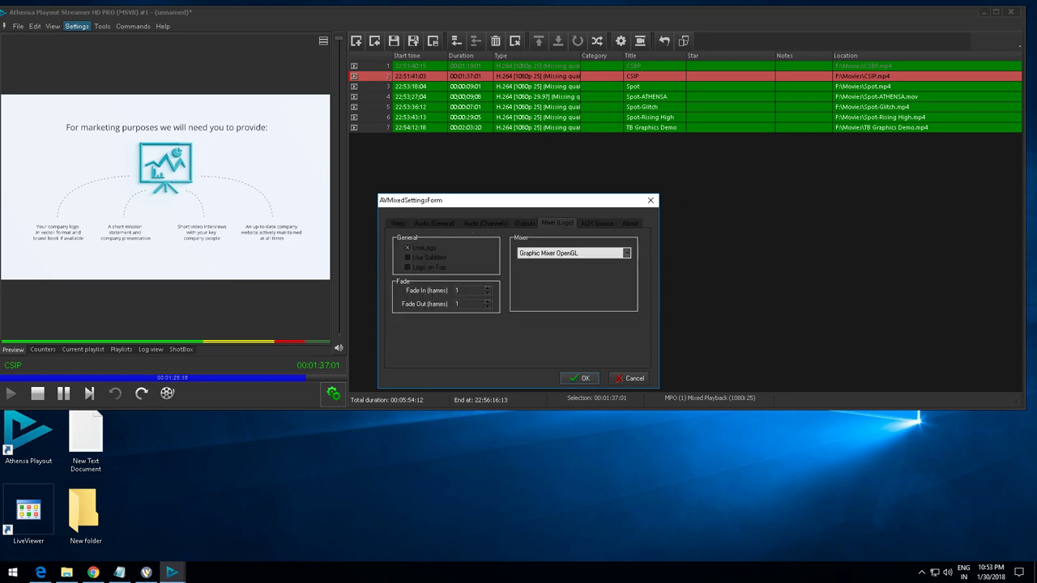
click(574, 253)
click(567, 263)
click(579, 379)
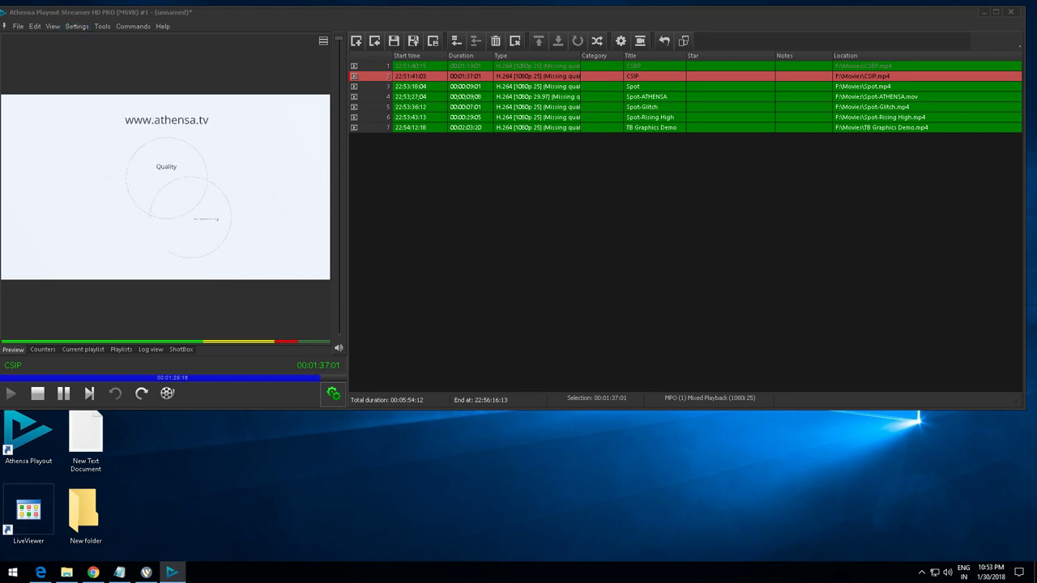
Minimize the playout window, launch Athensa Graphics from the desktop and accept its license notice
click(984, 12)
double_click(29, 272)
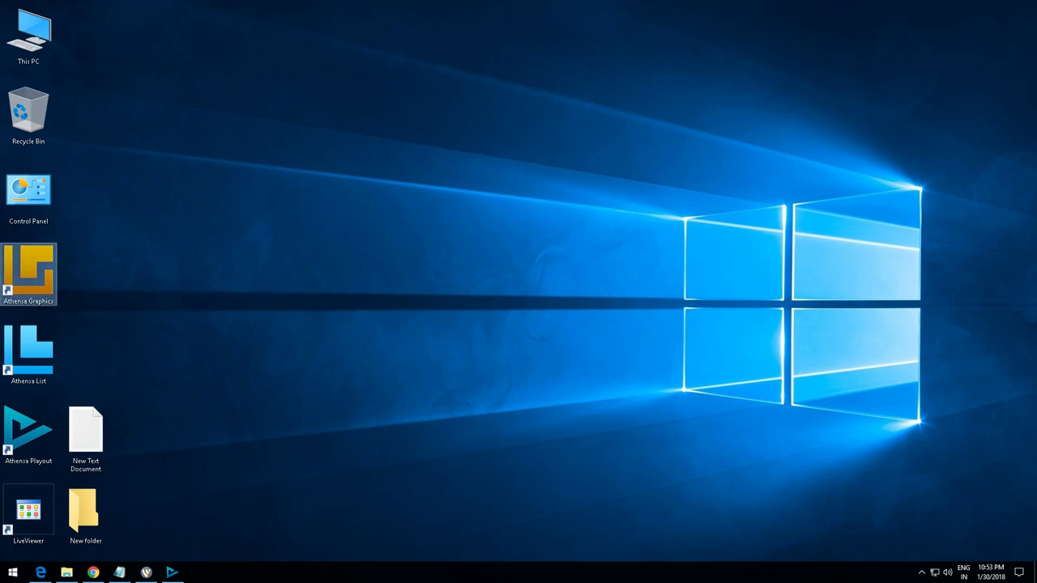
click(172, 572)
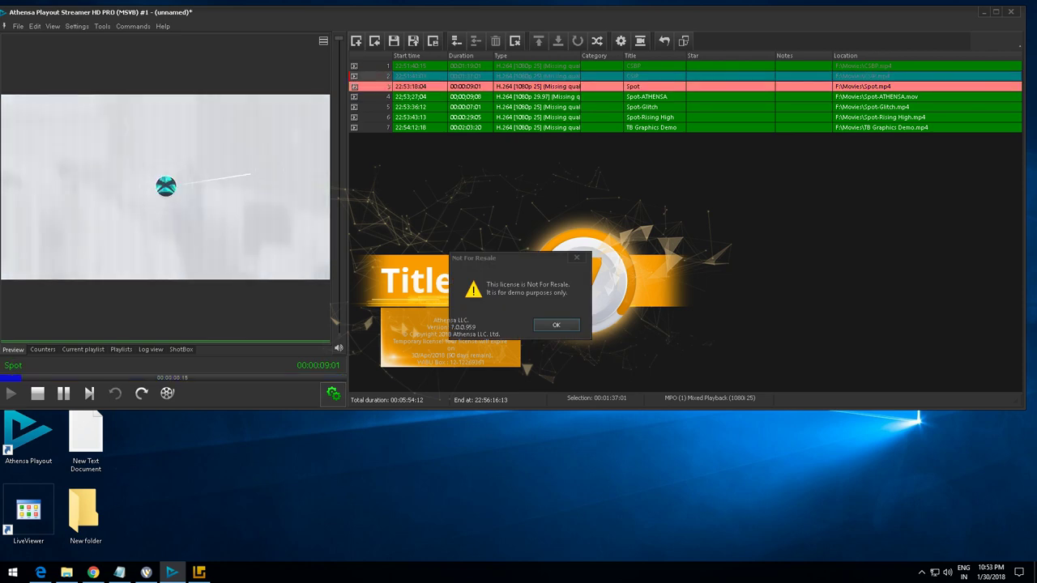
key(Return)
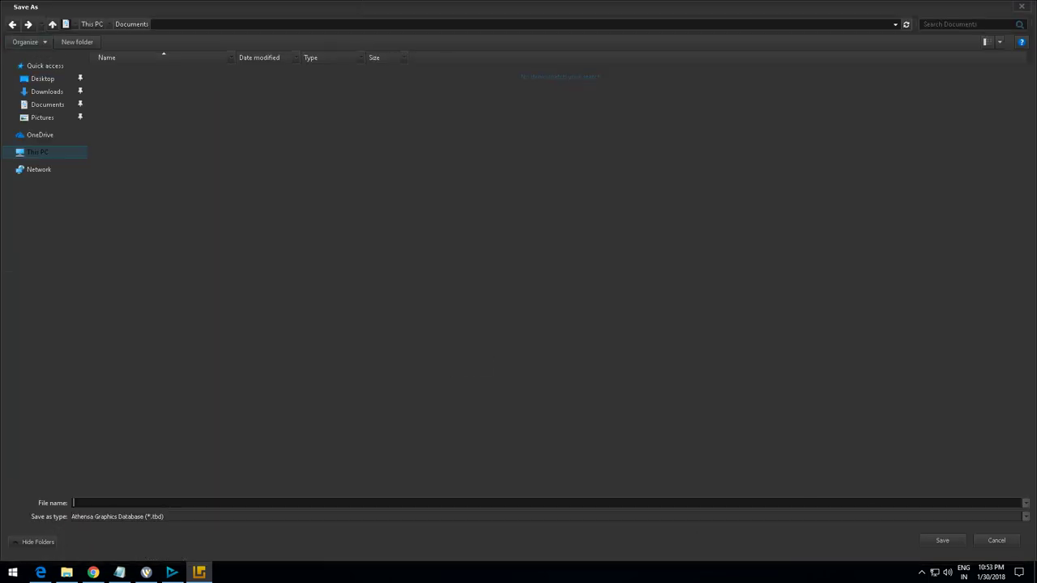
Cancel the Save As dialog, open the Business.tbd project in Athensa Graphics and move its window clear of the playout preview
click(996, 540)
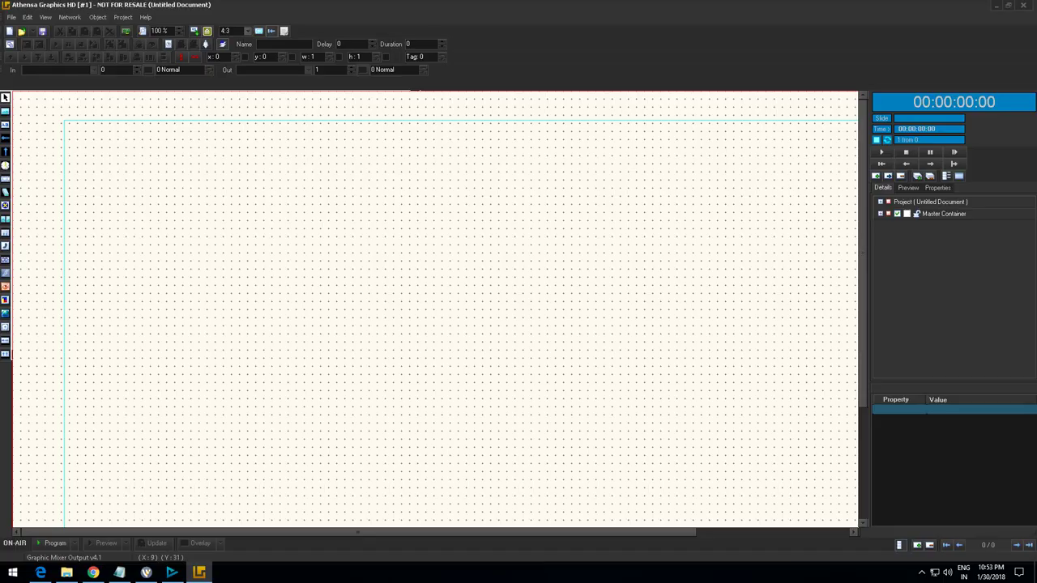
key(ctrl+o)
double_click(87, 84)
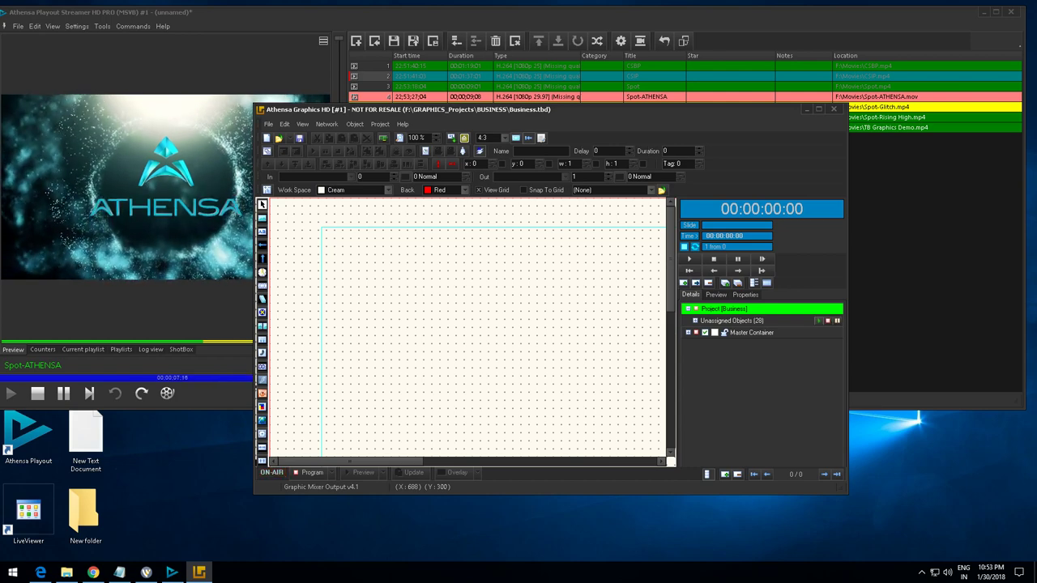
drag(338, 109, 574, 132)
Stop the playlist playback, exit Athensa Playout and start it again from the desktop
click(37, 394)
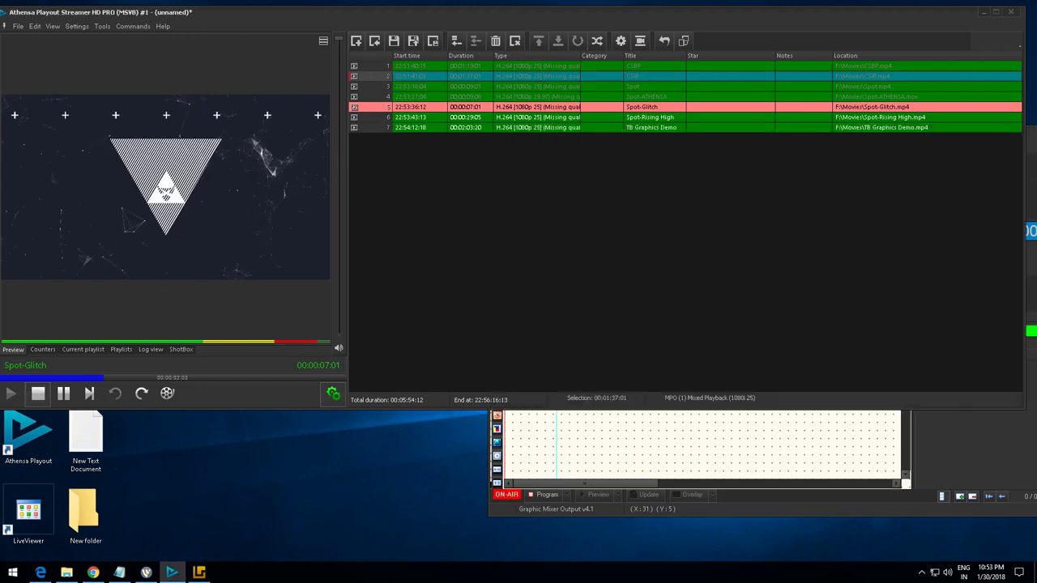
click(18, 26)
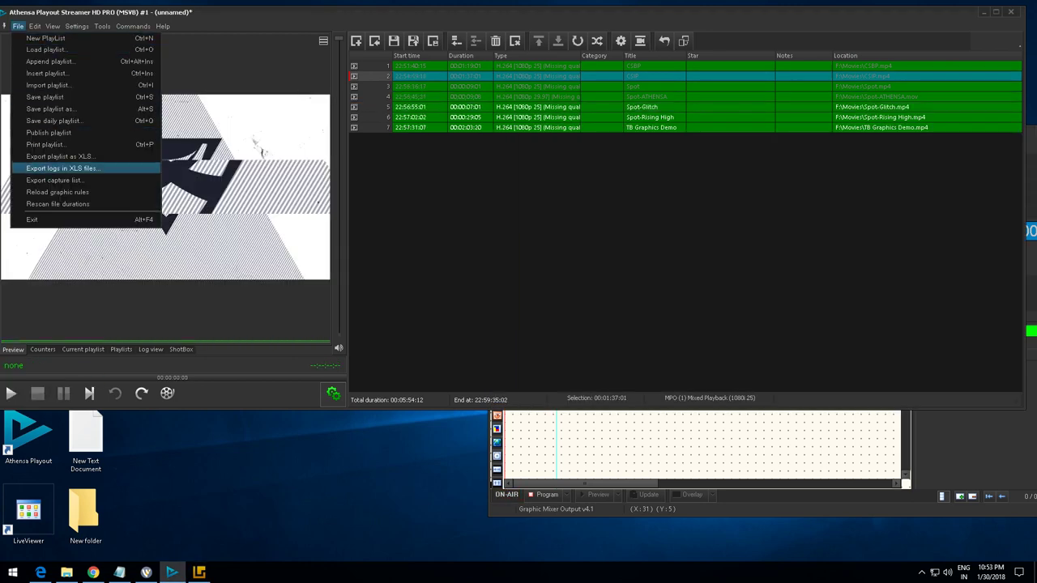
click(34, 220)
click(535, 320)
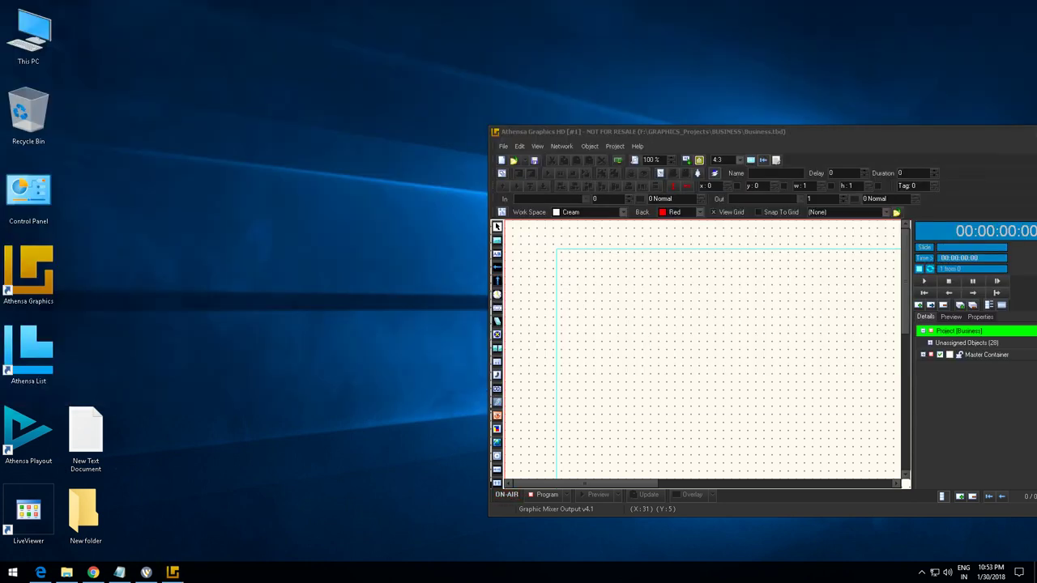
double_click(28, 434)
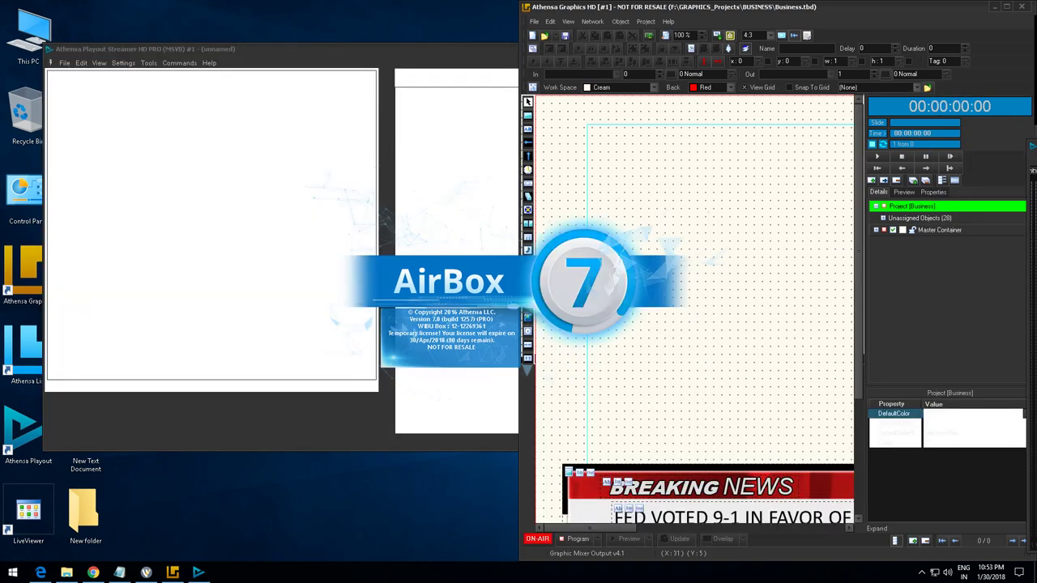
Add the seven media files from CSBP to TB Graphics Demo in the Movies folder to the empty playlist
click(431, 263)
right_click(443, 247)
mouse_move(469, 253)
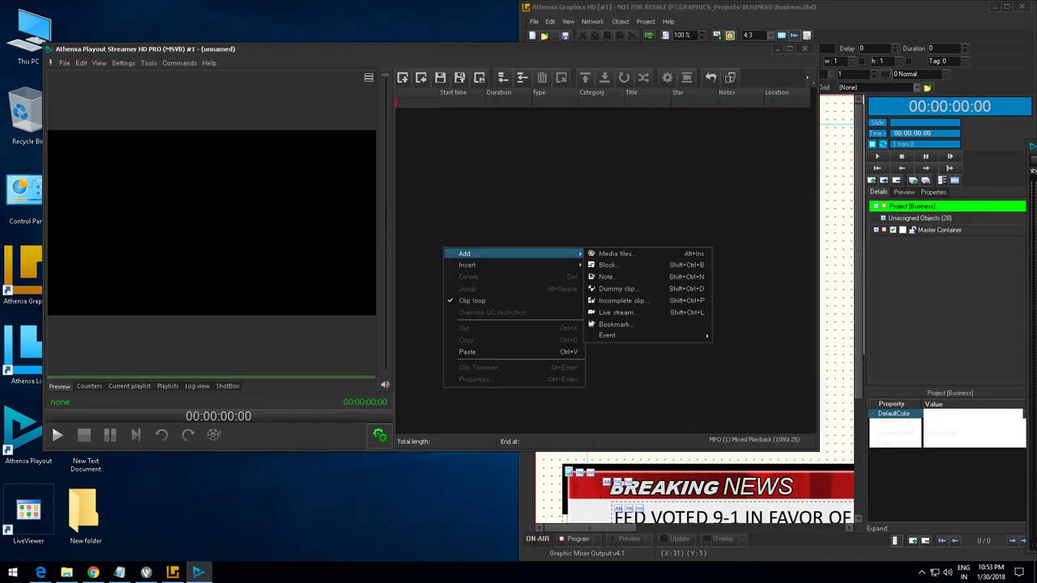
click(615, 253)
drag(573, 169, 58, 58)
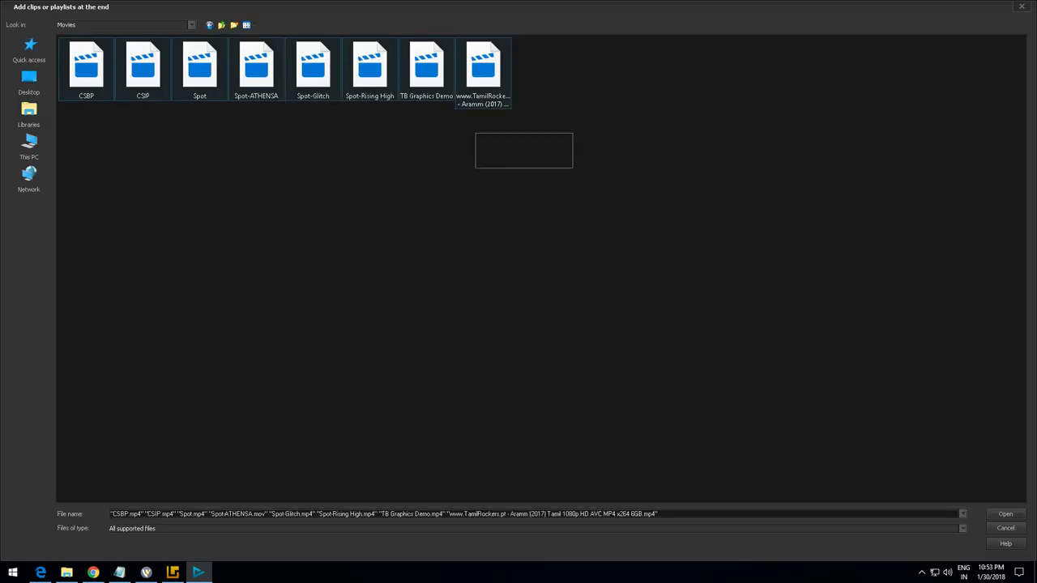
click(1005, 515)
click(427, 70)
shift+click(87, 69)
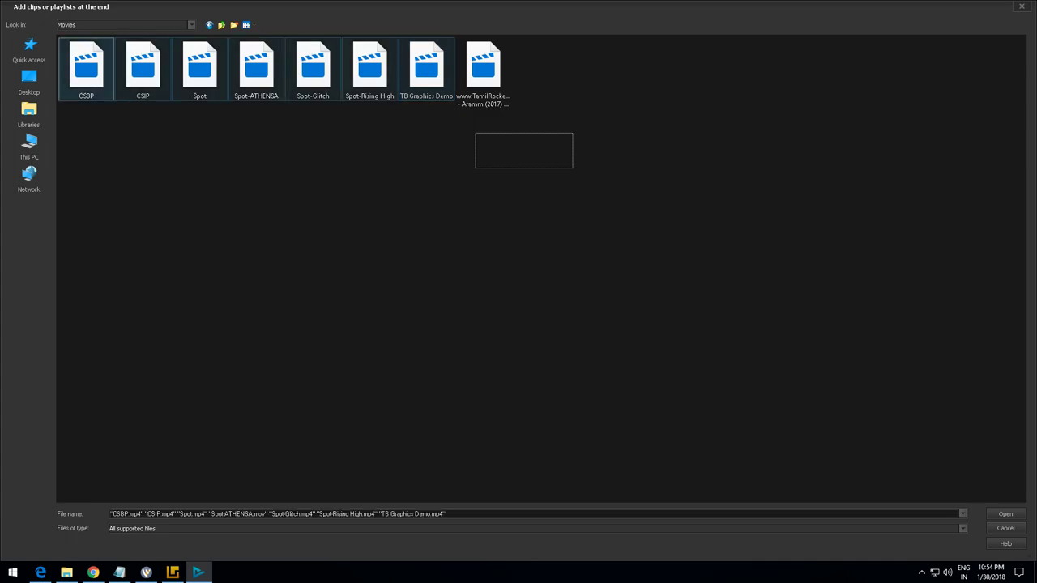
key(Return)
Start playback from the Spot-ATHENSA clip and snap the Athensa Playout window beside Athensa Graphics
click(647, 134)
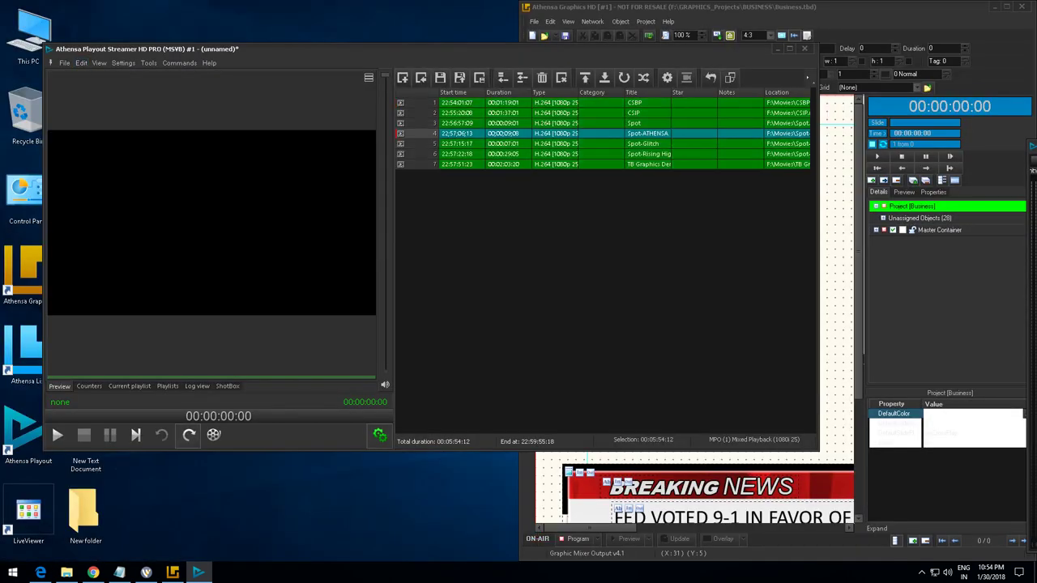
click(188, 435)
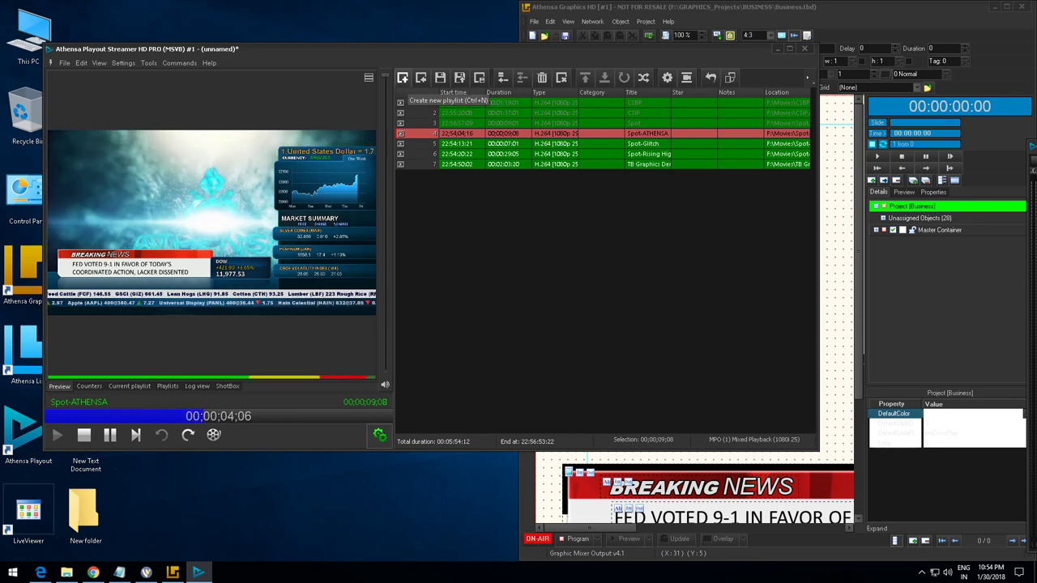
key(super+Left)
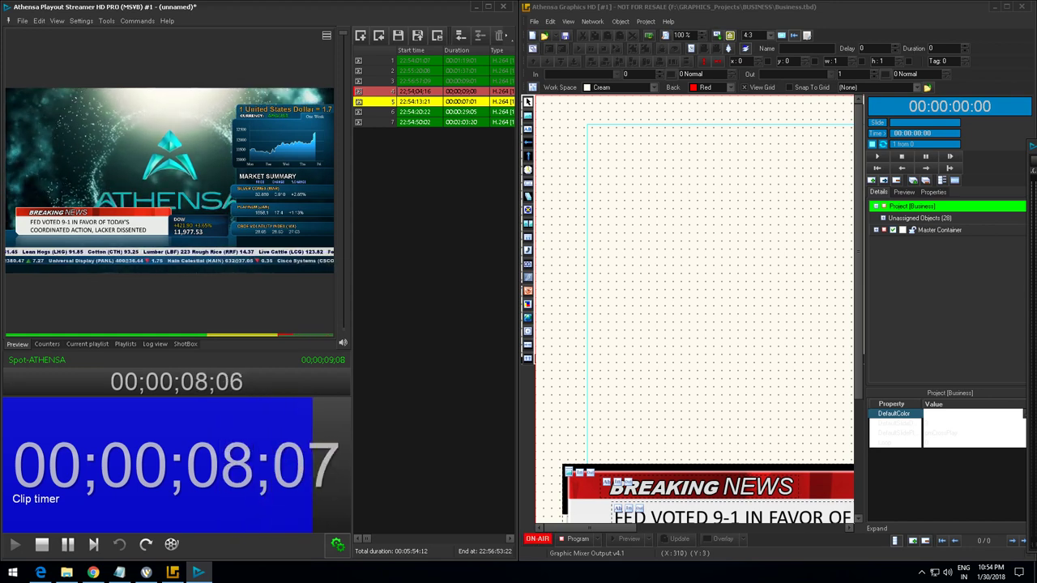
Switch to Athensa Graphics, compare the full Business canvas with the playout output and save the project
scroll(719, 164, down, 10)
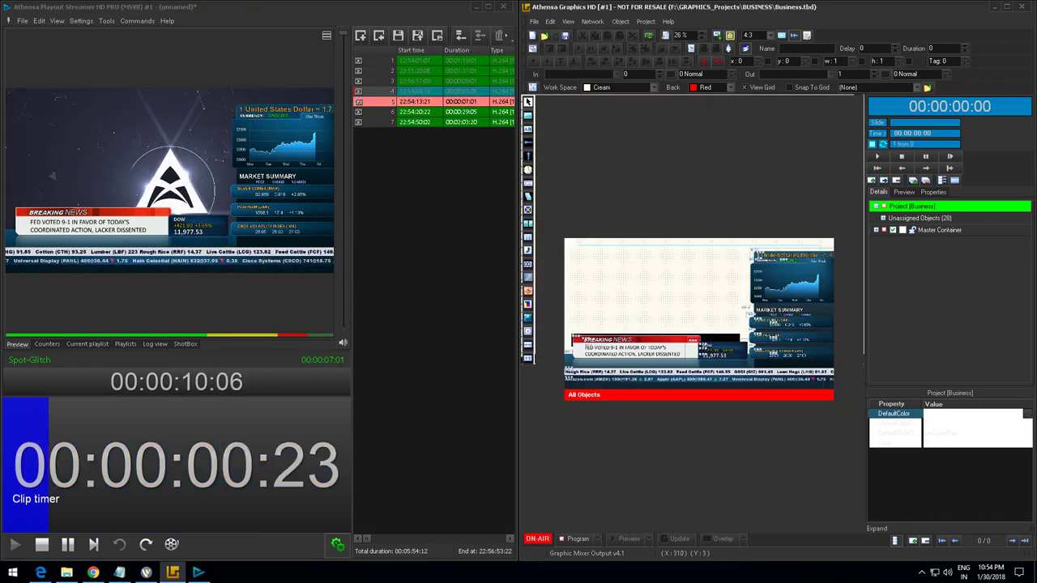
scroll(718, 163, up, 1)
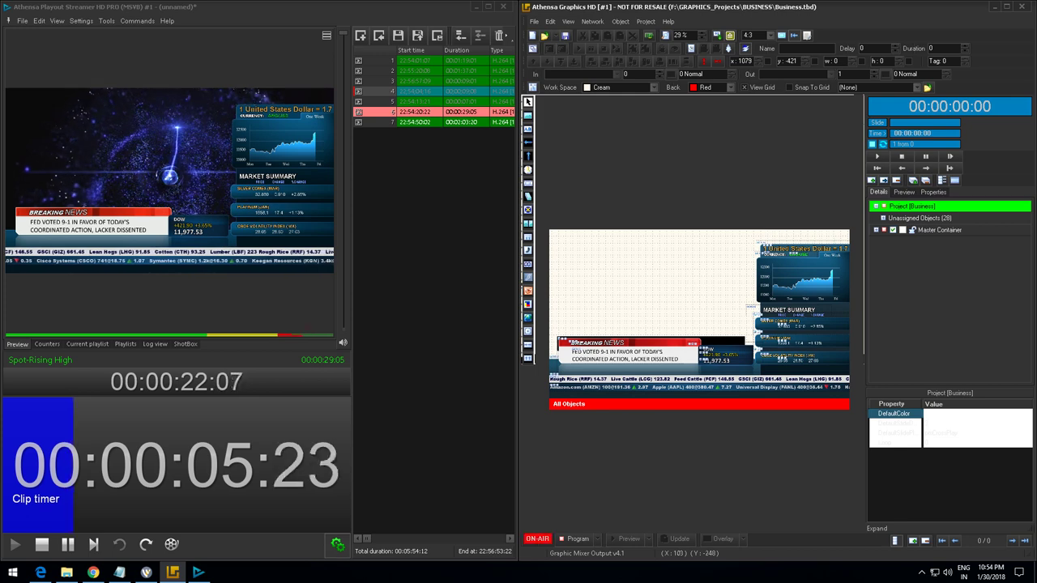
key(ctrl+s)
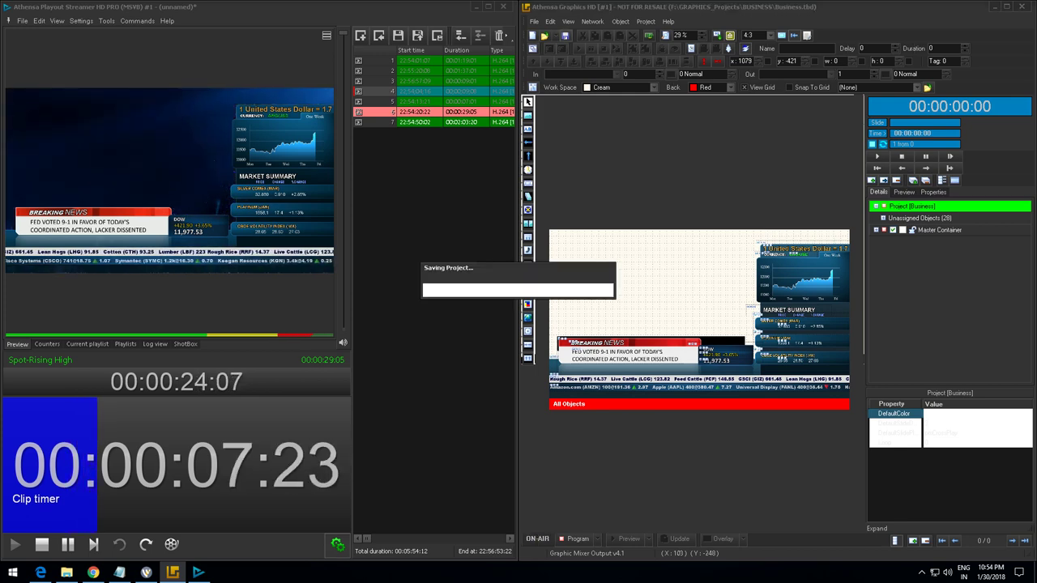